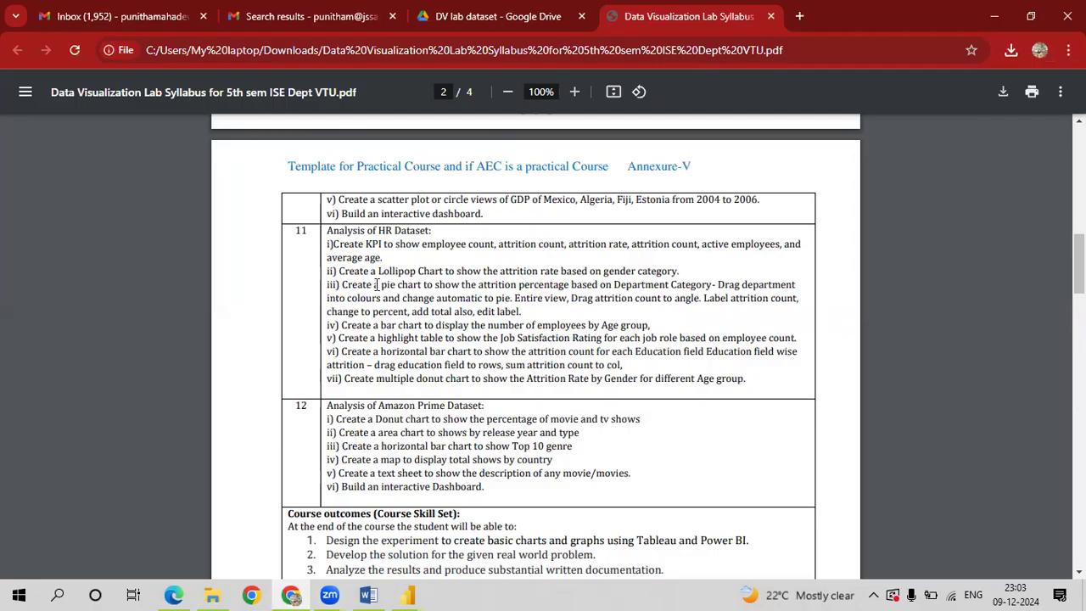
Switch to Power BI Desktop, import the HR data sheet from the HR Data Excel workbook and expand the table's field list
left_click_drag(333, 243, 386, 257)
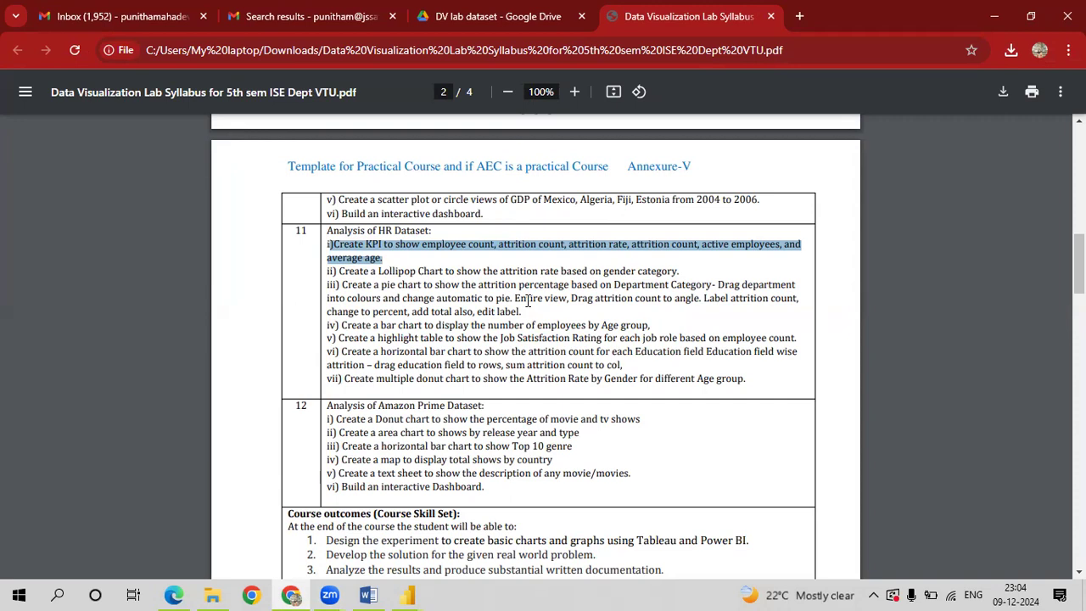
mouse_move(414, 591)
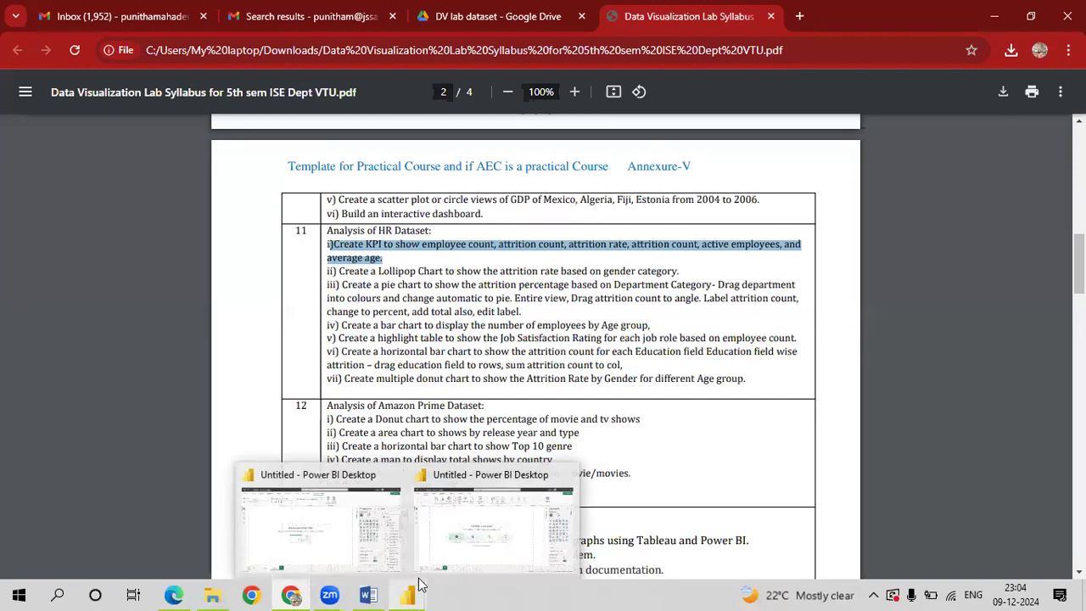
left_click(464, 549)
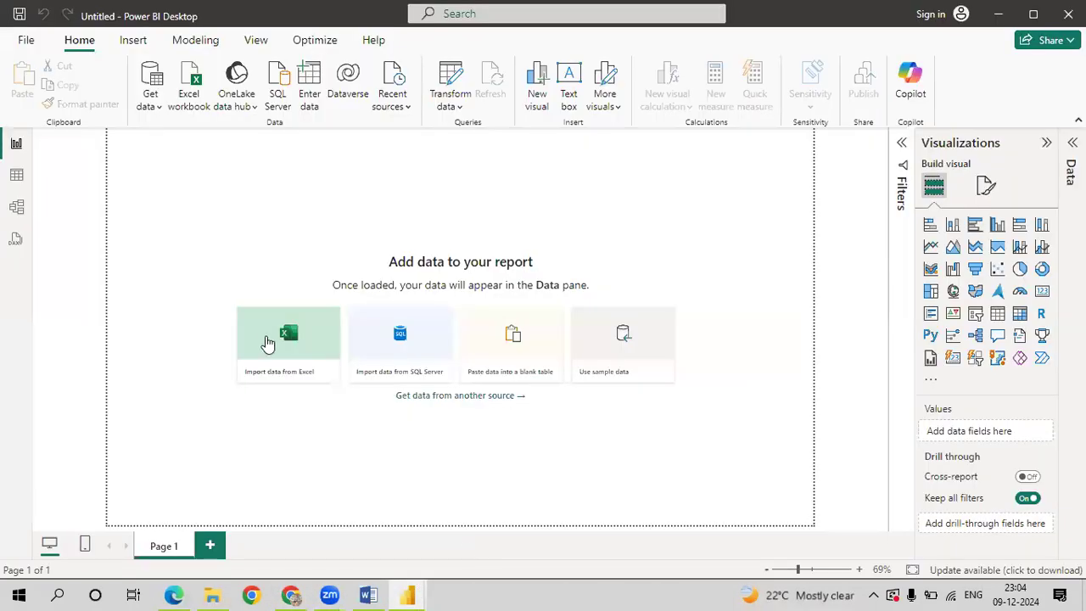
left_click(264, 336)
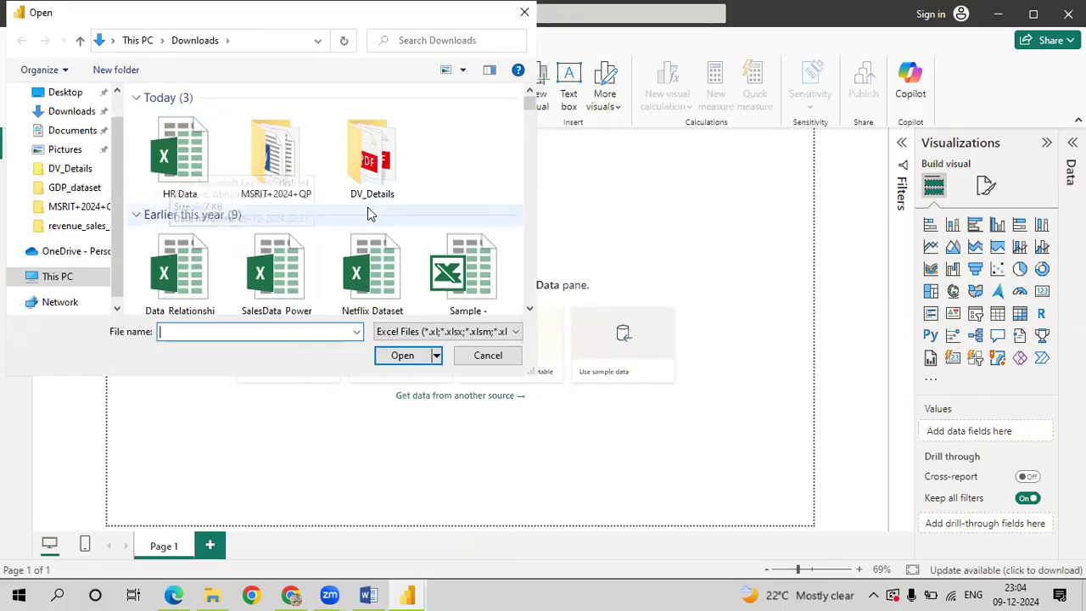
left_click(192, 179)
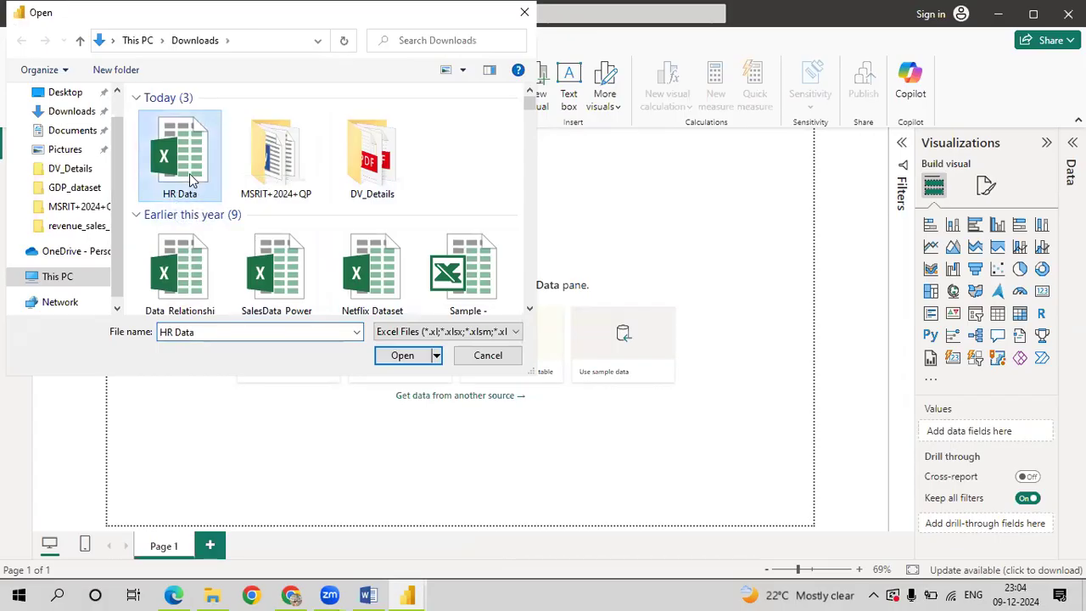
left_click(402, 355)
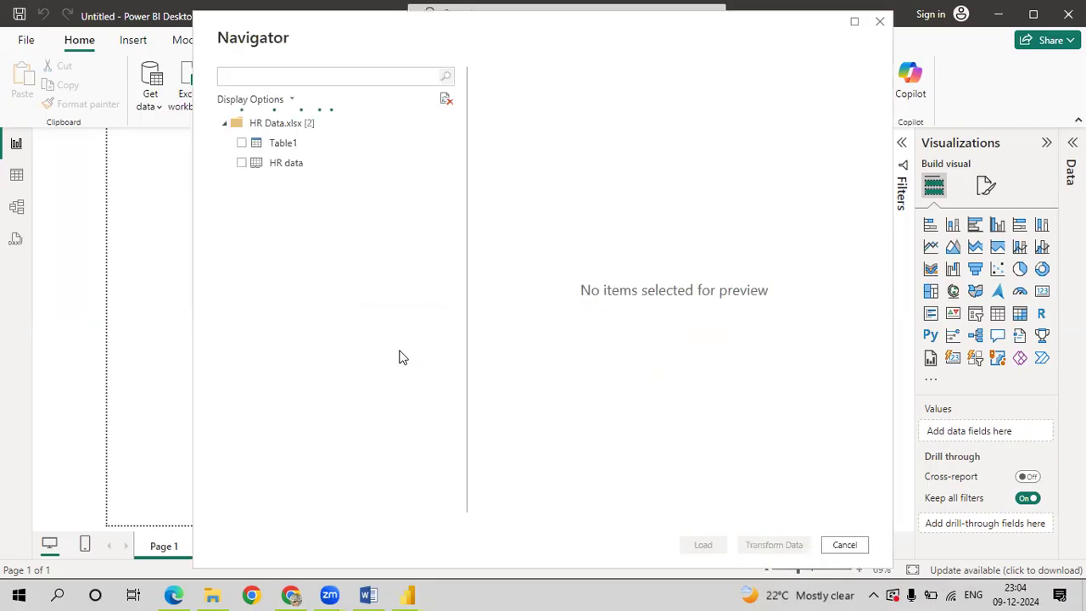
left_click(241, 163)
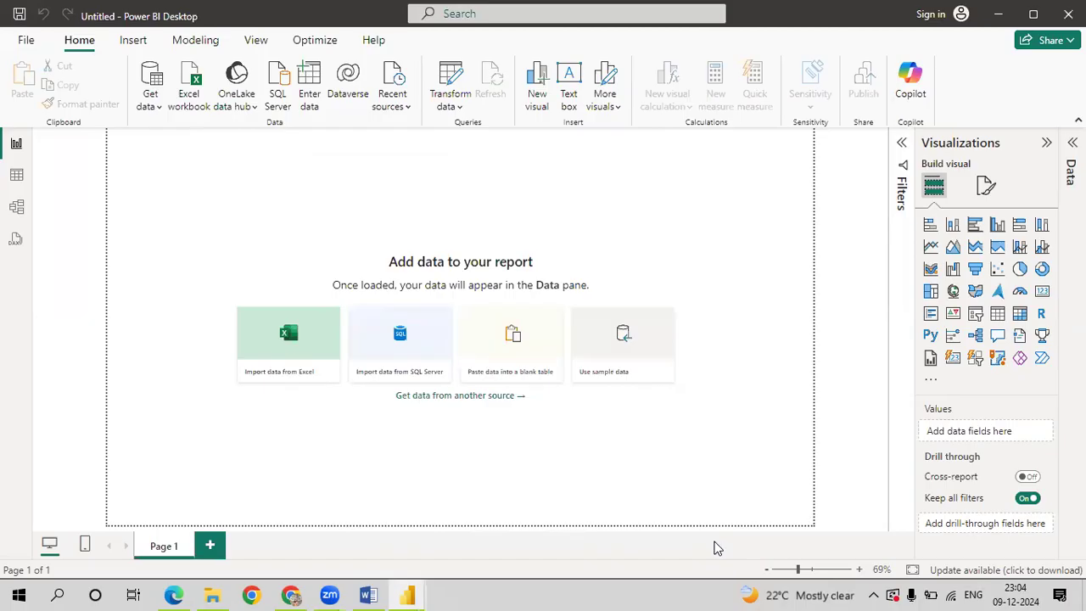
left_click(1070, 331)
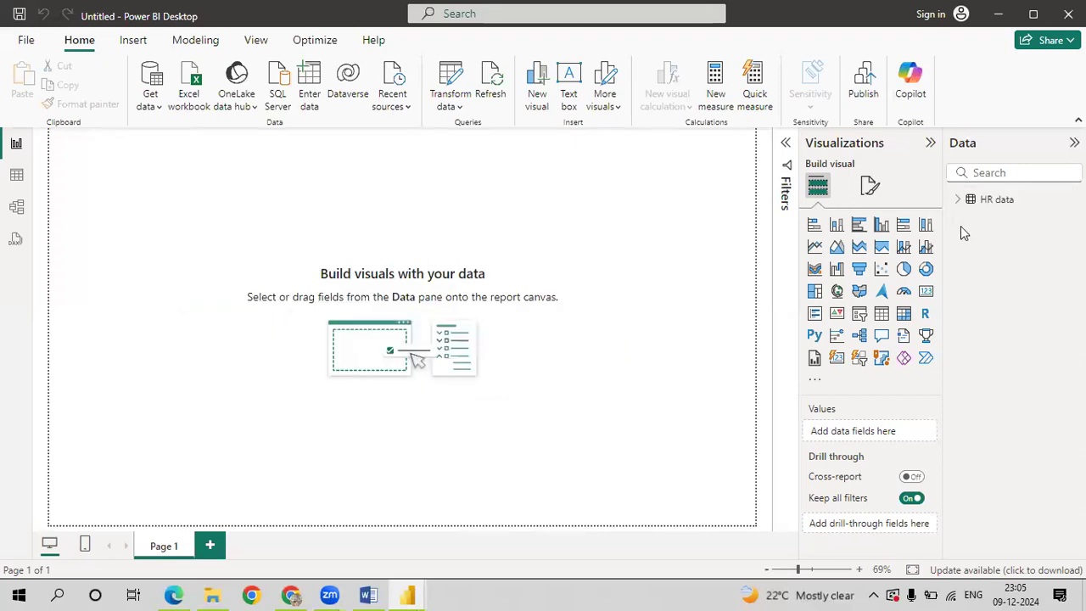
left_click(959, 199)
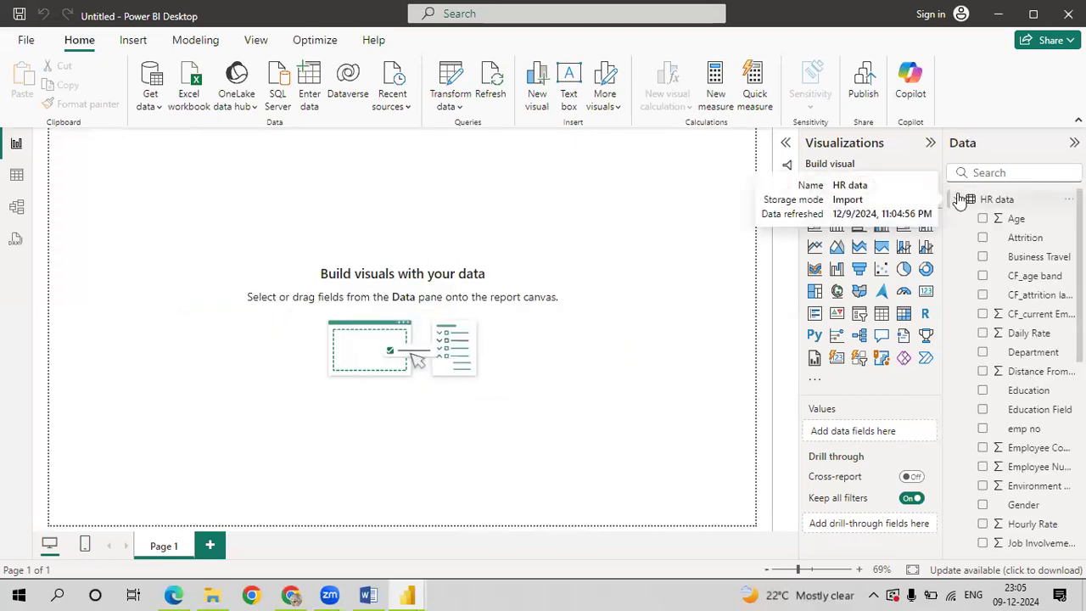
Open the data in Power Query Editor and start a conditional column named Attrition Count
left_click(450, 99)
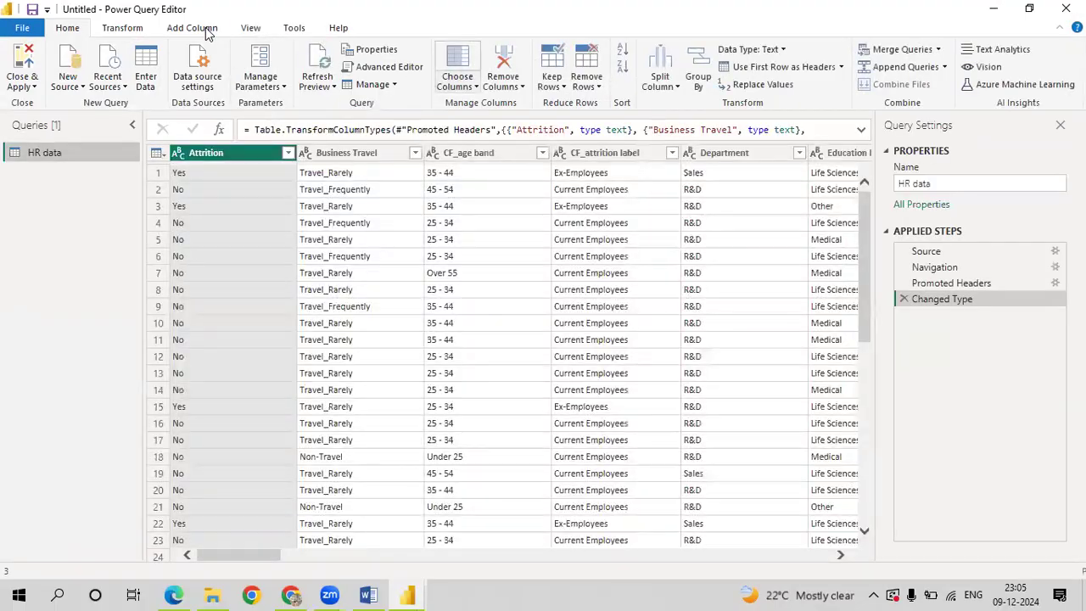
left_click(193, 28)
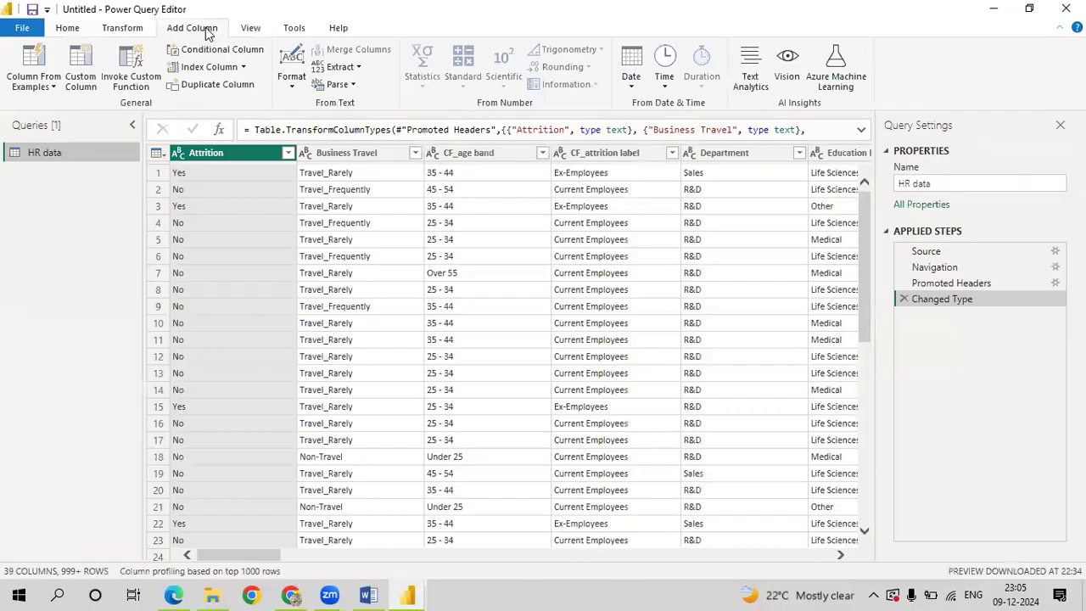
left_click(214, 51)
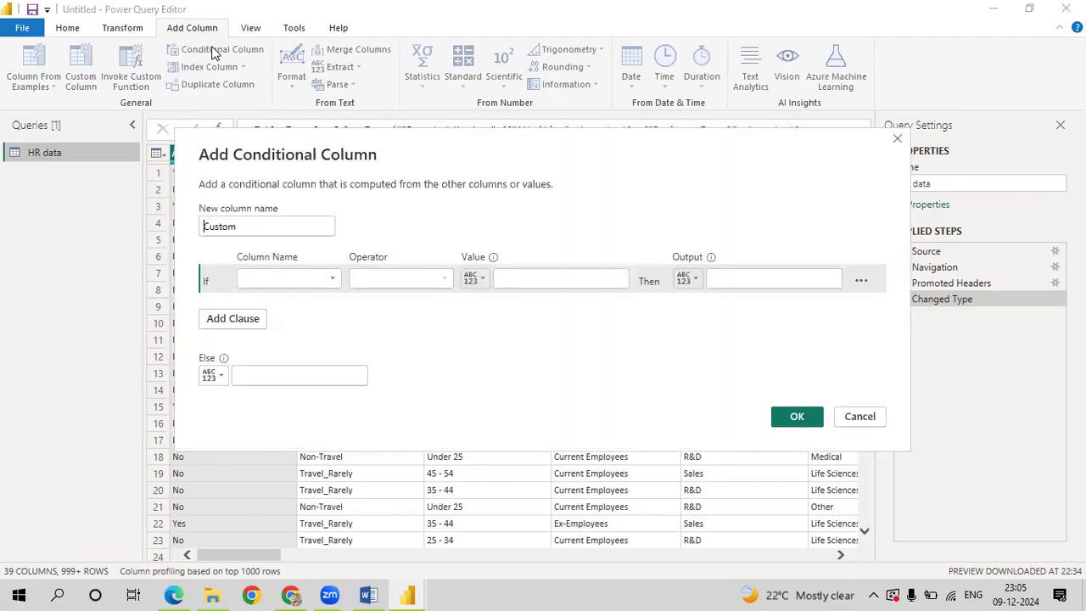
left_click(272, 226)
key("BackSpace")
key("BackSpace")
key("BackSpace")
key("BackSpace")
key("BackSpace")
key("BackSpace")
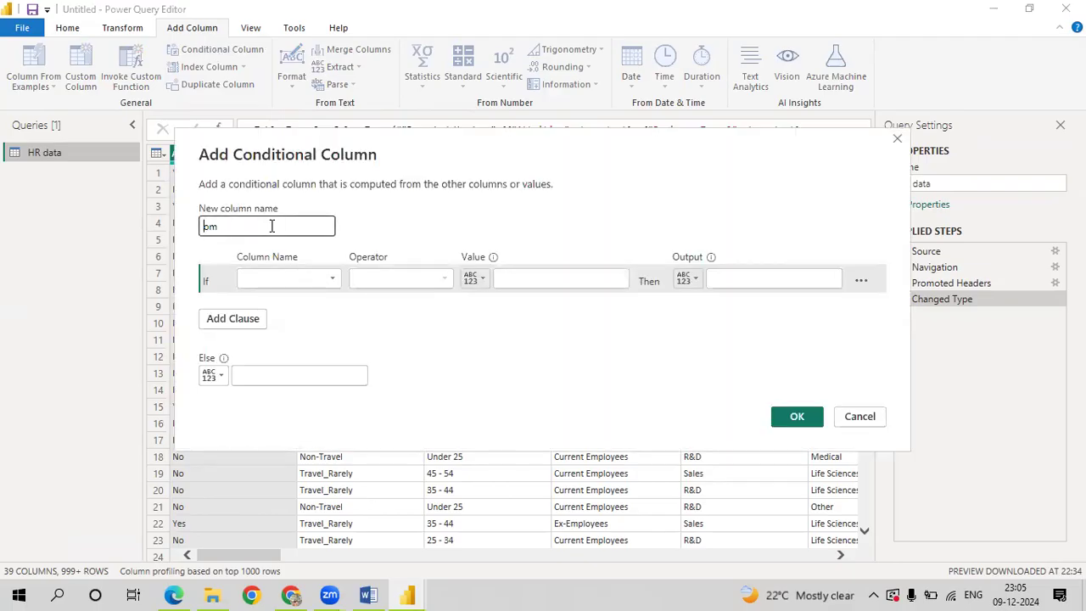
type("Attrition Count")
Define the conditional column to output 1 if Attrition equals Yes and 0 otherwise, and create it
left_click(320, 280)
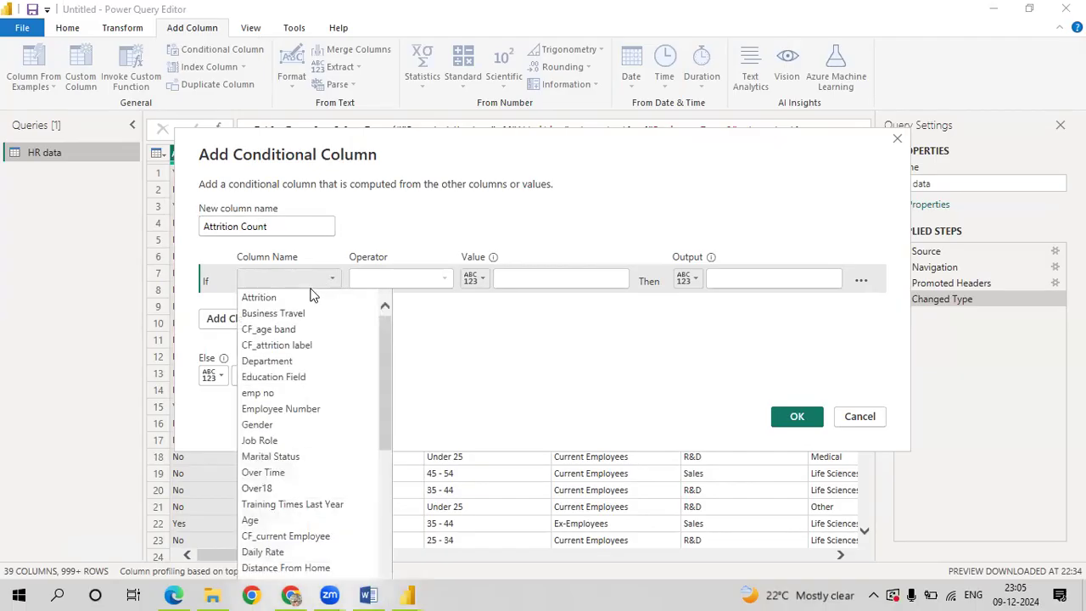
left_click(306, 295)
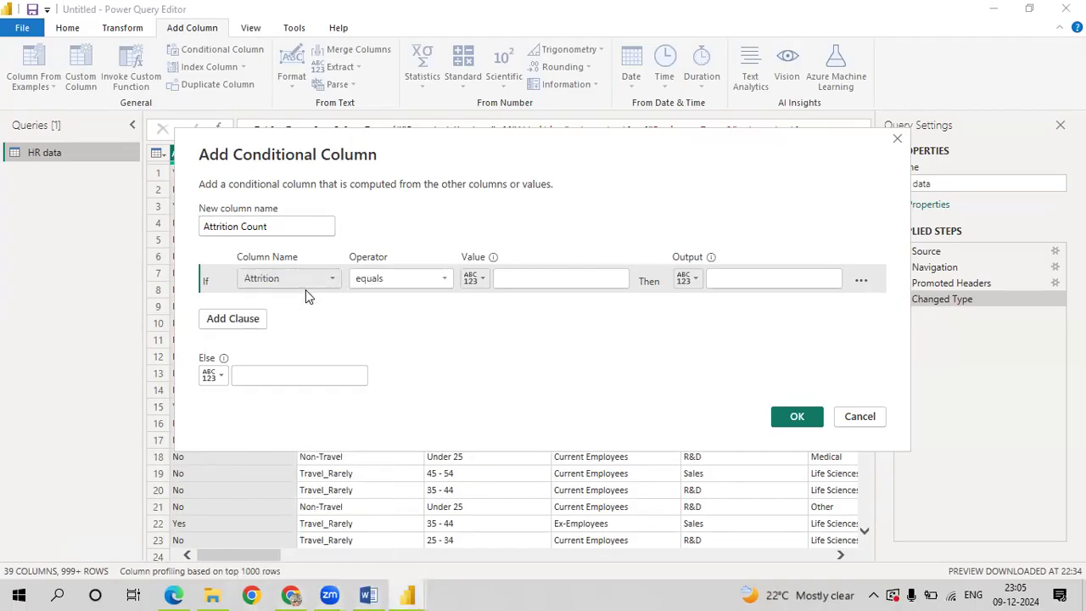
left_click(538, 274)
type("Yes")
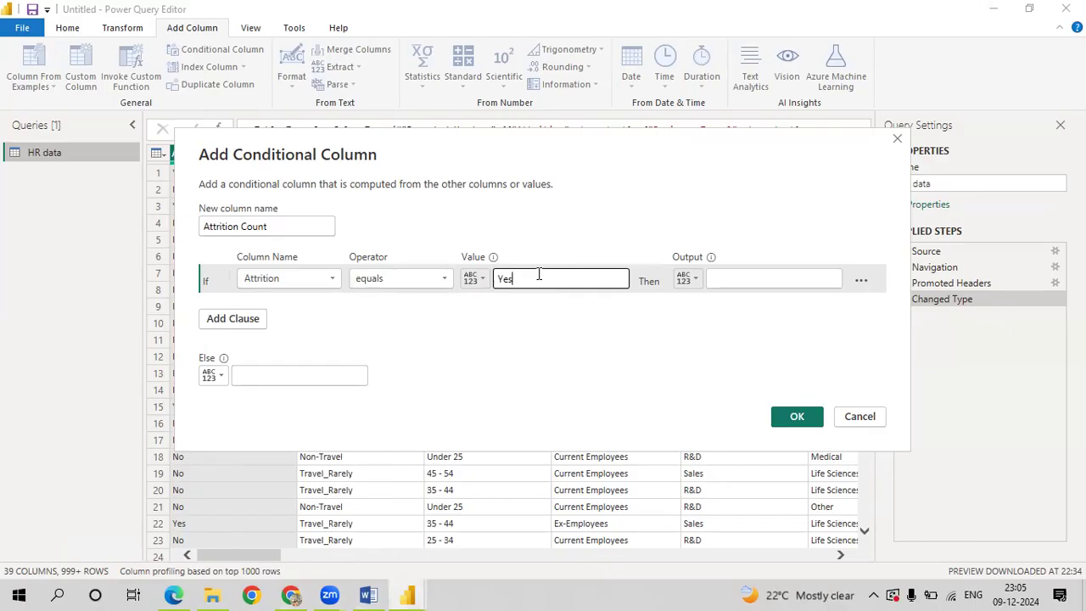
left_click(745, 278)
type("1")
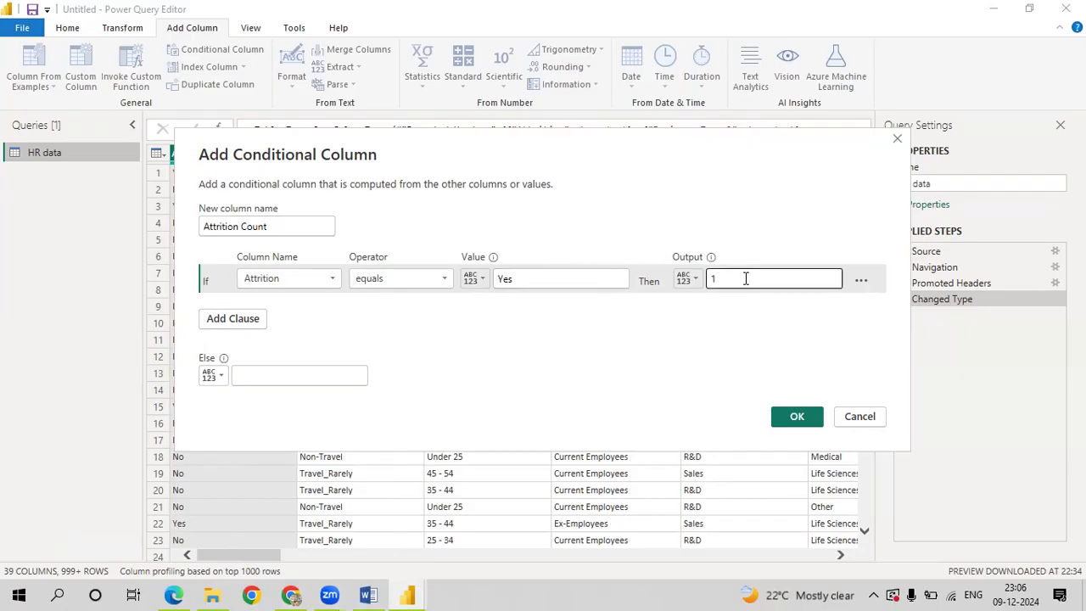
left_click(318, 376)
type("0")
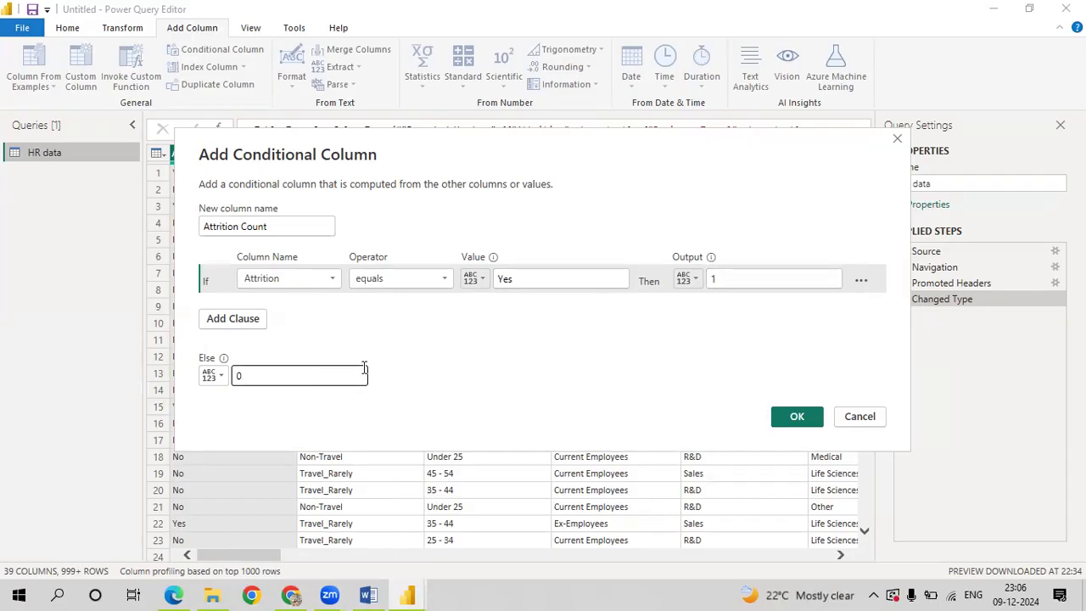
left_click(796, 416)
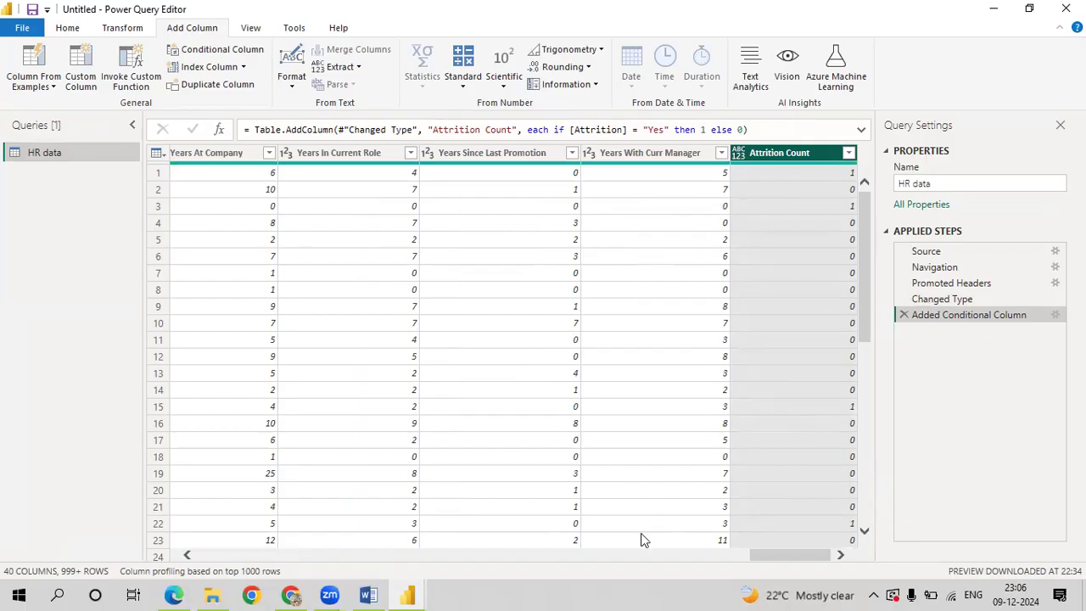
Compare the Attrition Count column with the Attrition column, and close Power Query Editor with the changes applied
left_click_drag(759, 557, 148, 574)
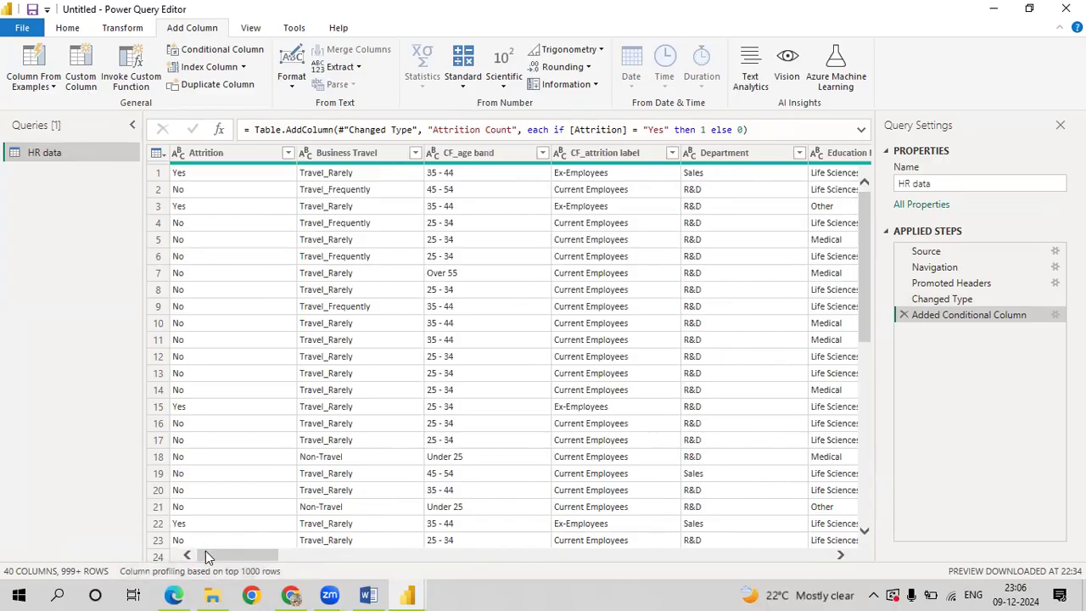
left_click_drag(208, 555, 846, 576)
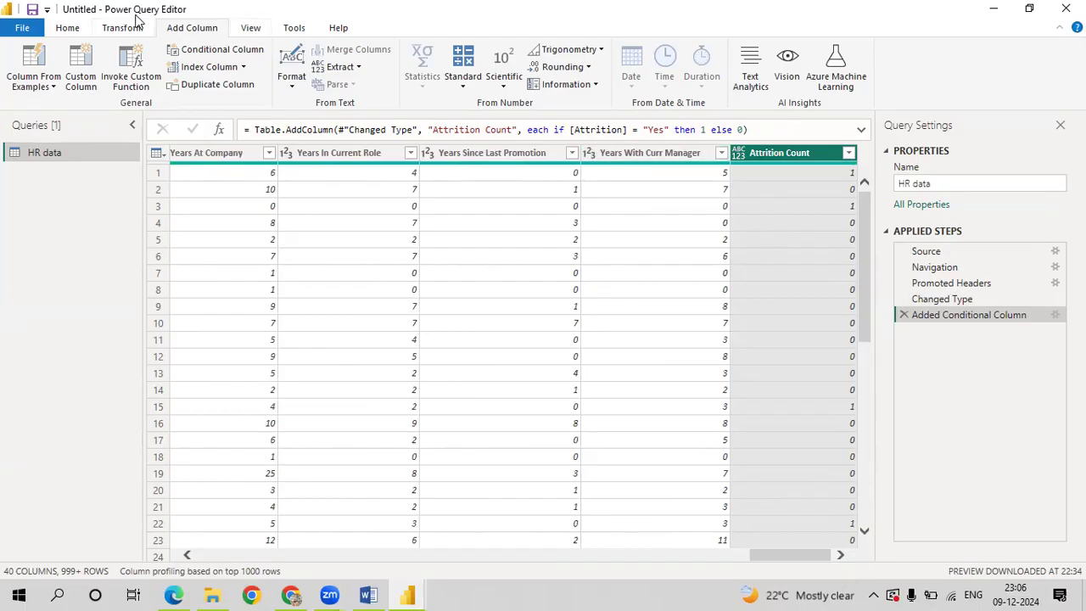
left_click(71, 29)
left_click(21, 85)
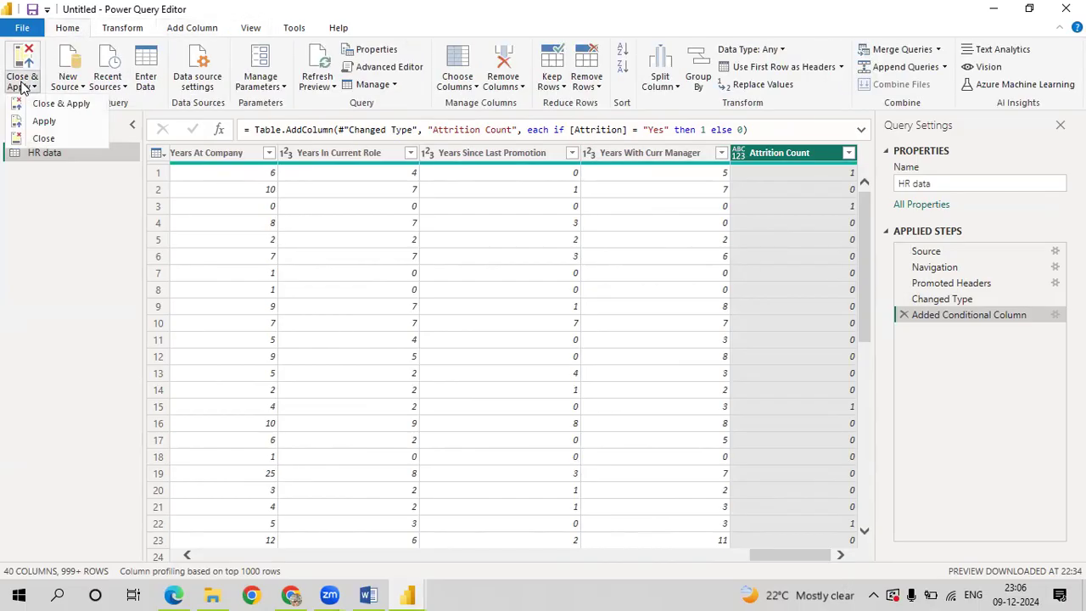
left_click(37, 104)
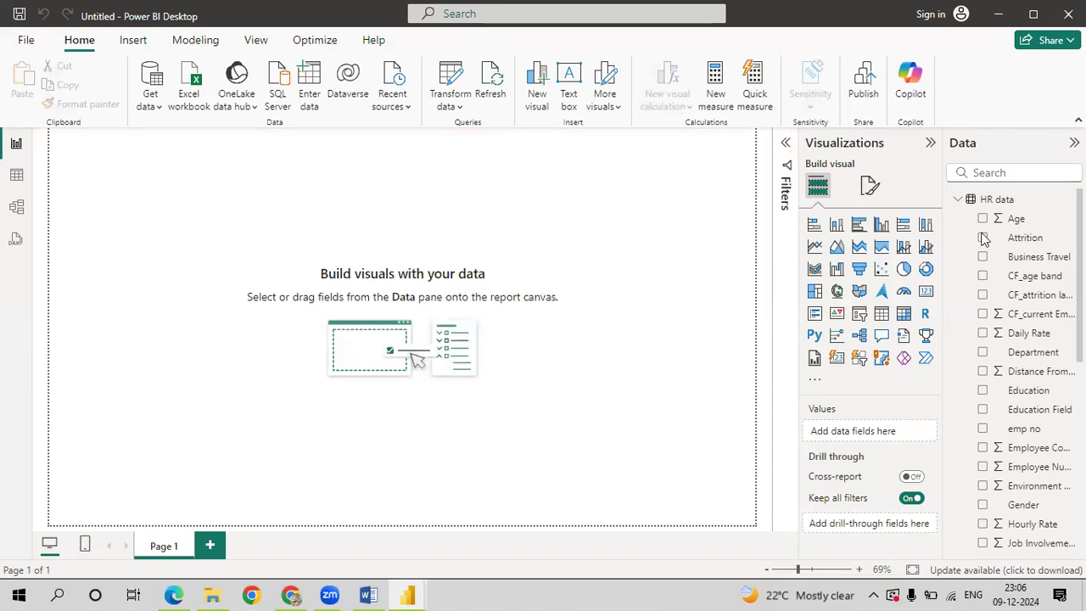
Change the Attrition Count column's data type to Decimal number and accept the conversion
right_click(1017, 260)
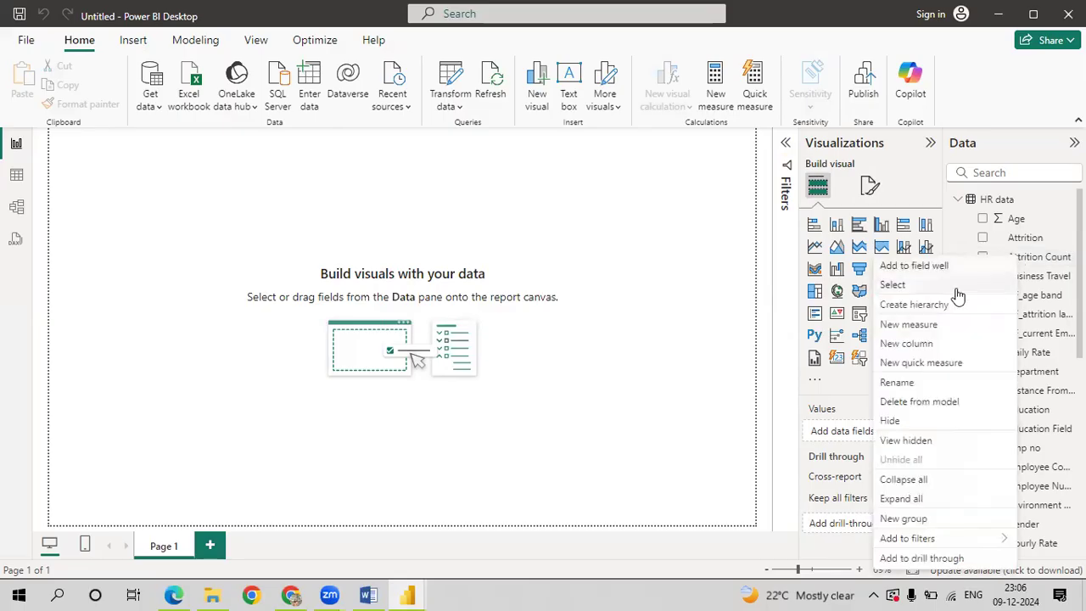
left_click(923, 327)
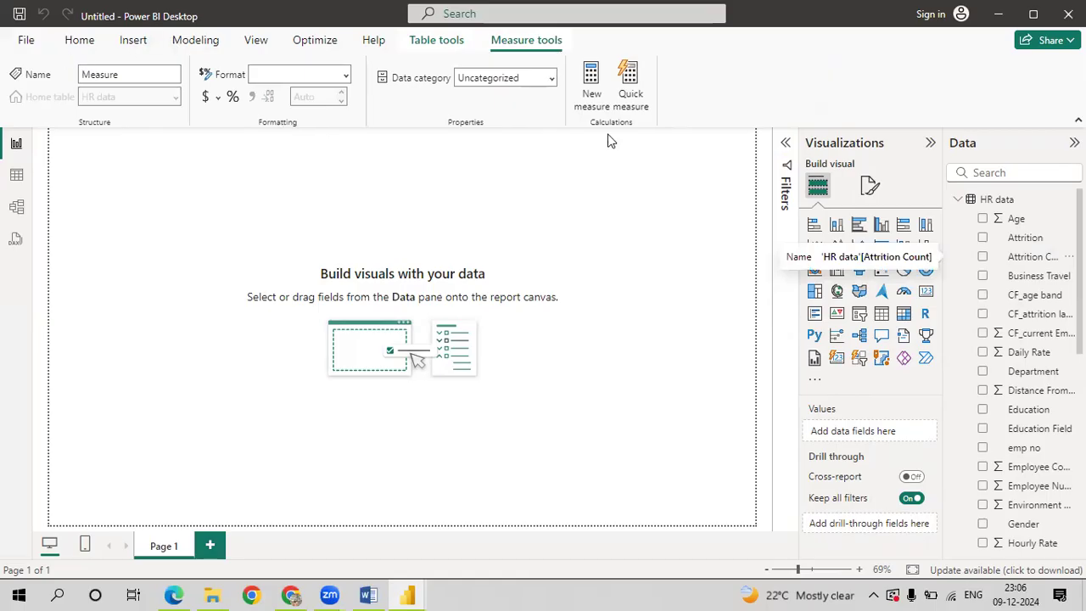
left_click(1027, 260)
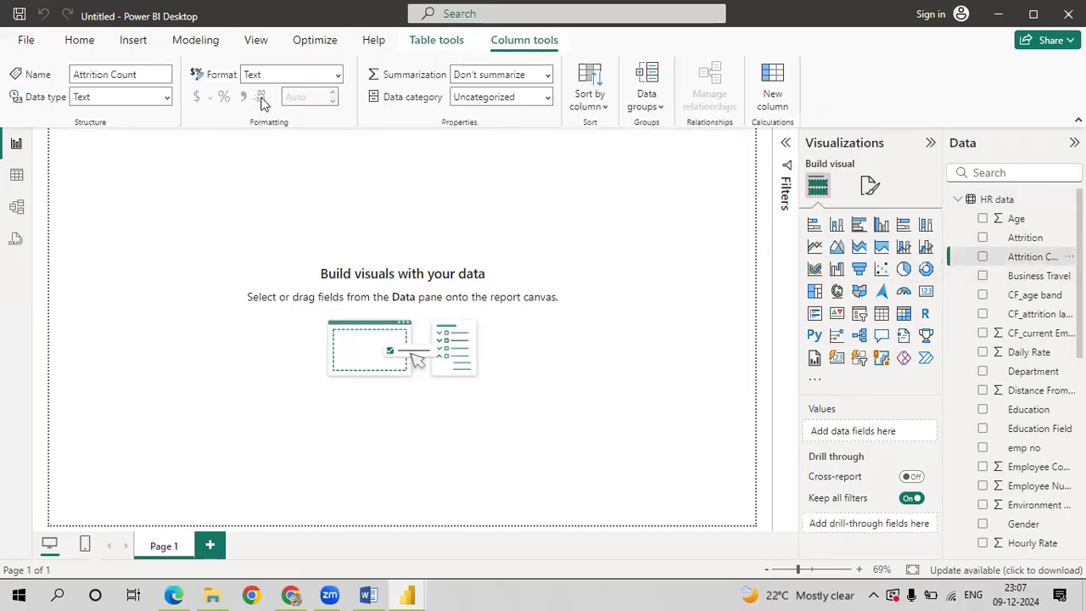
left_click(166, 97)
left_click(129, 140)
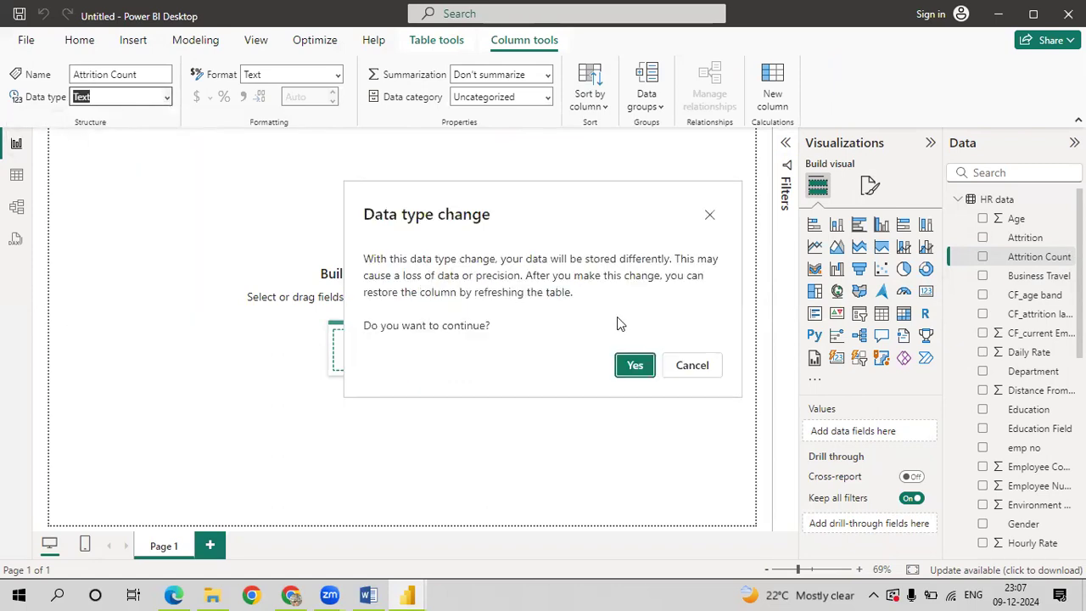
left_click(630, 367)
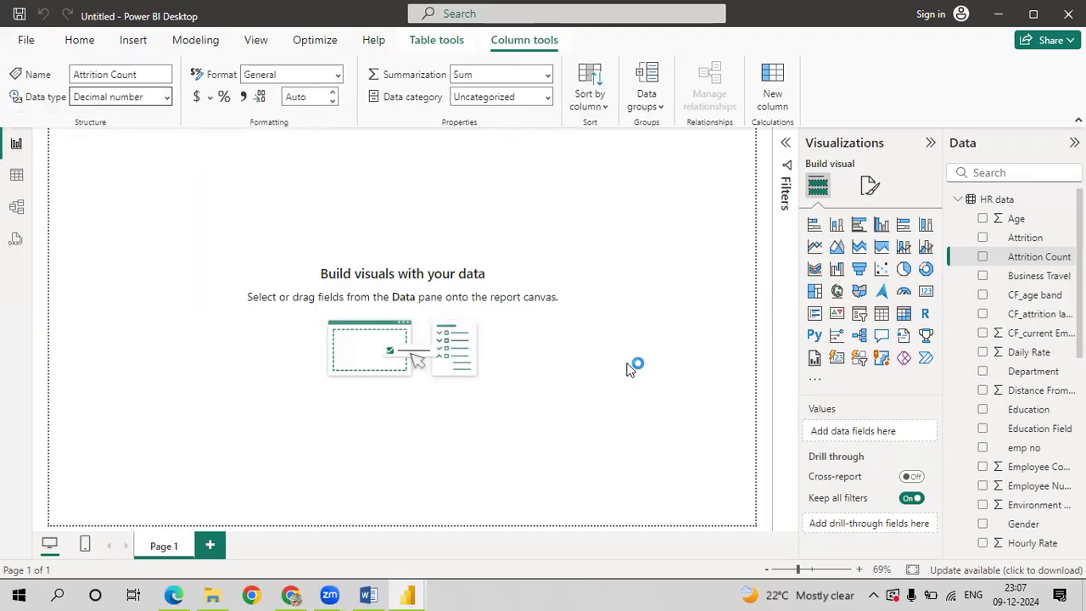
Create a measure named Attrition Rate in the HR data table, starting its formula with (SUM('HR data'[Attrition Count])
right_click(1020, 258)
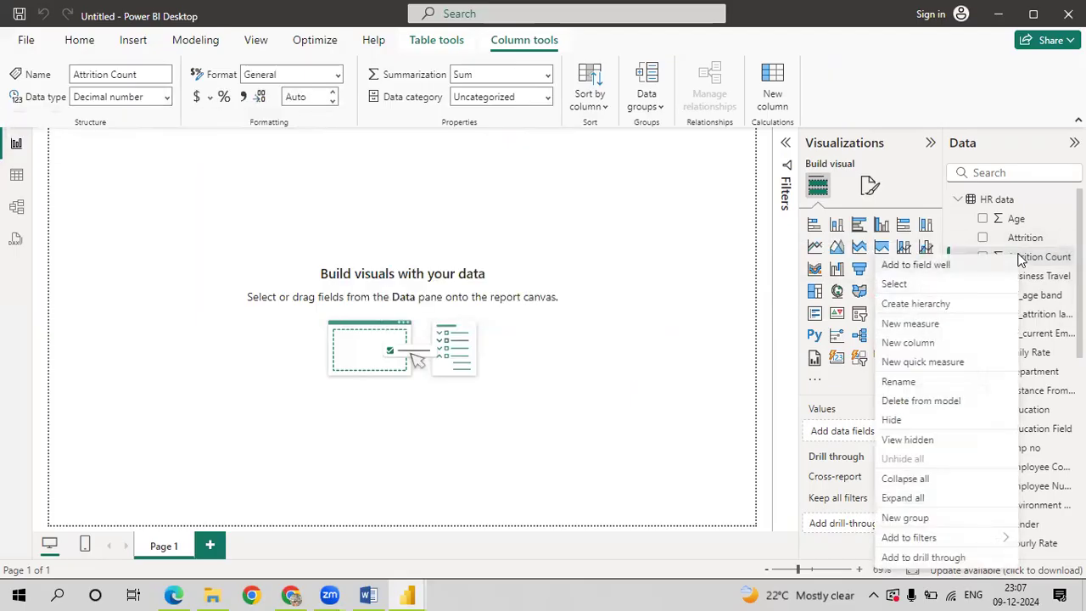
left_click(946, 322)
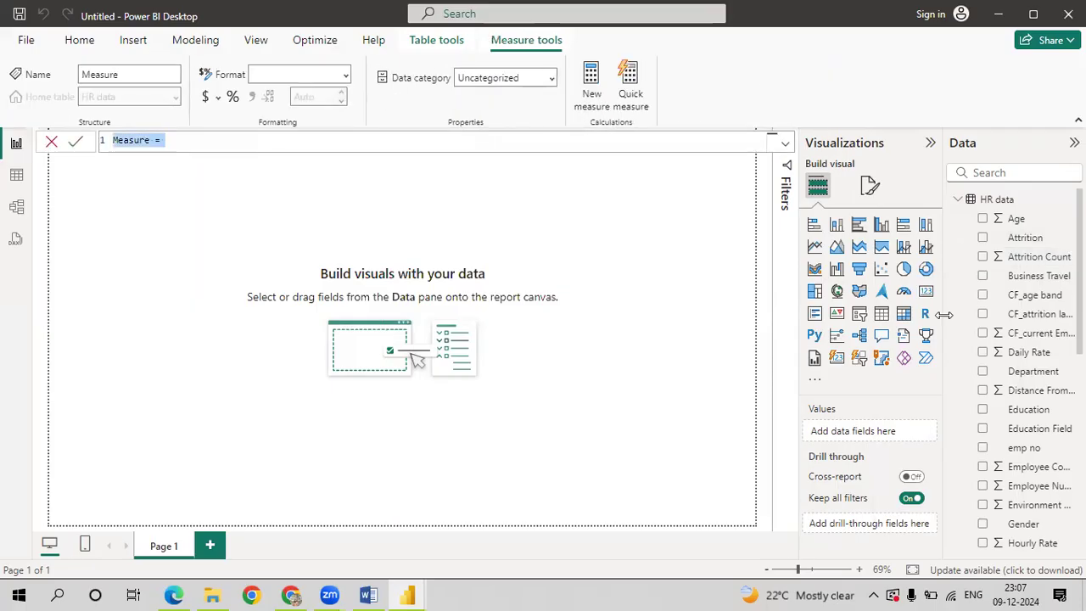
type("Attrition Rate =")
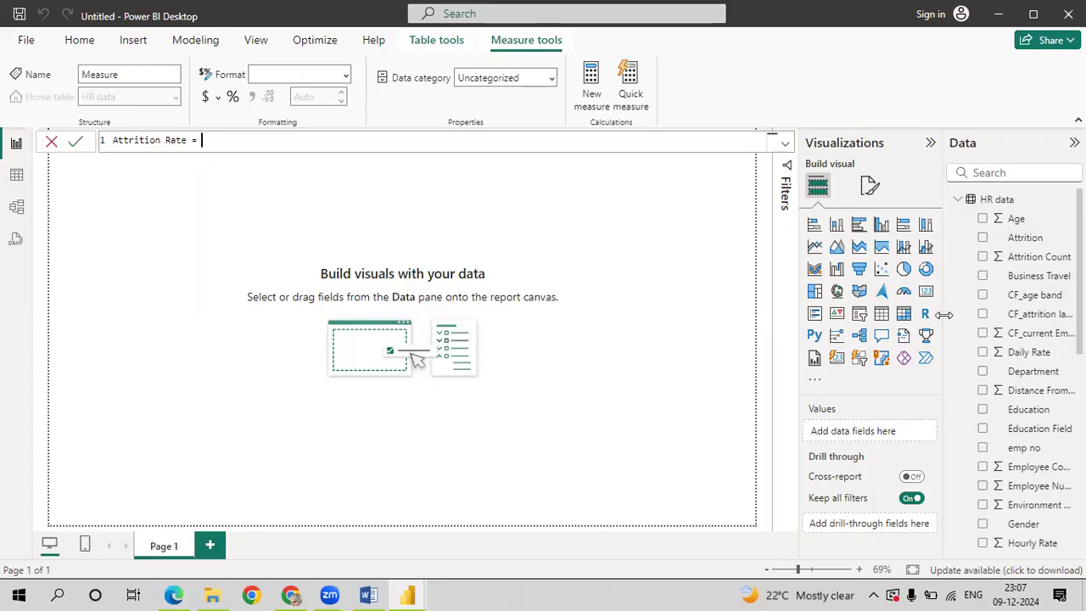
type(" (su")
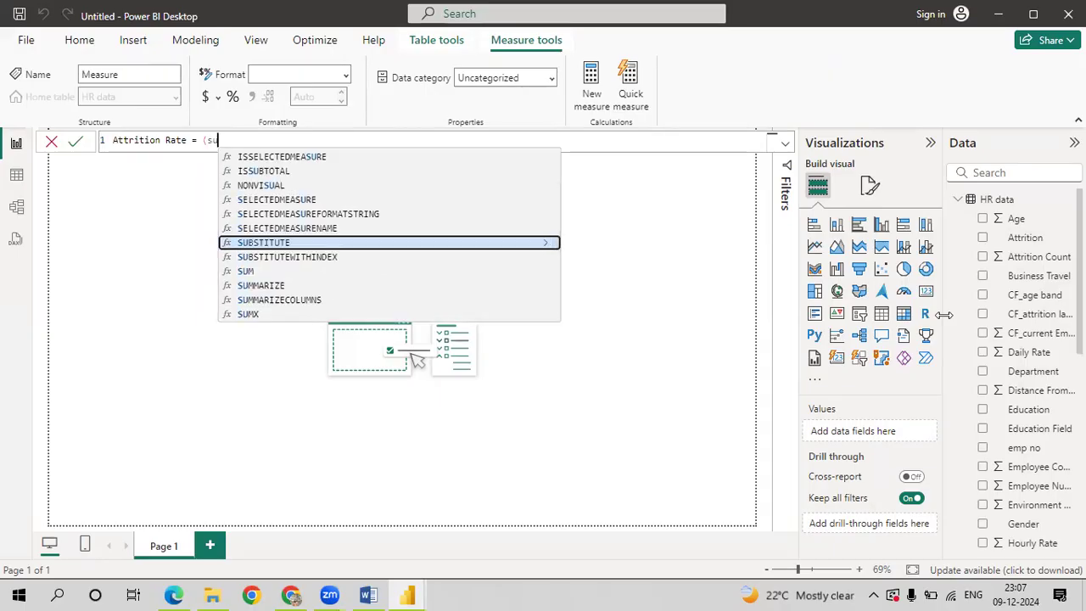
type("m(")
key("Down")
key("Down")
key("Tab")
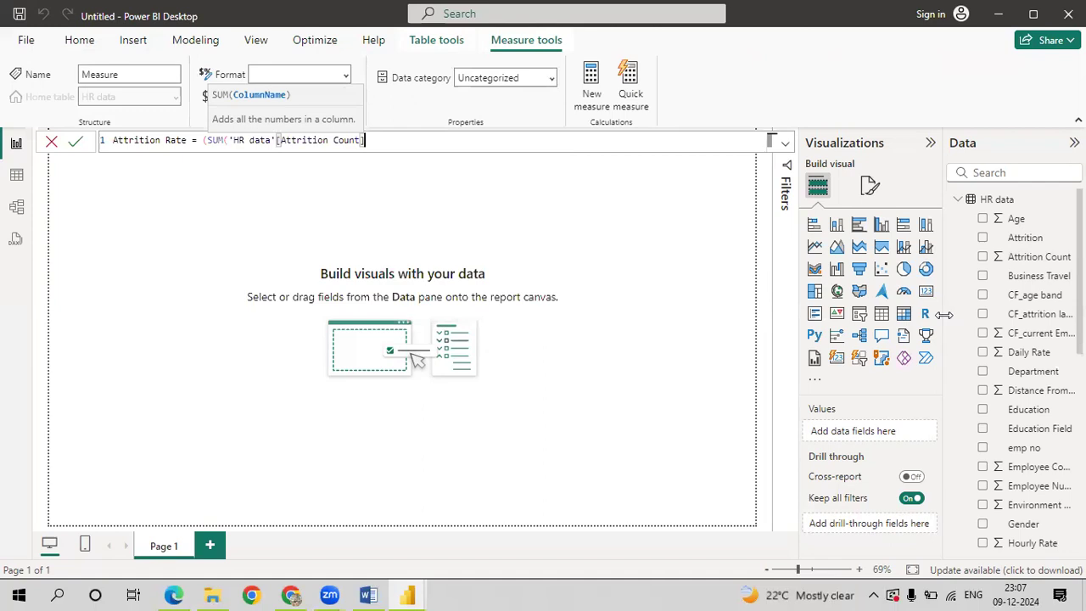
Complete the Attrition Rate formula by dividing by COUNT('HR data'[Employee Count]) and multiplying the bracketed ratio by 100, and commit it
type(")/")
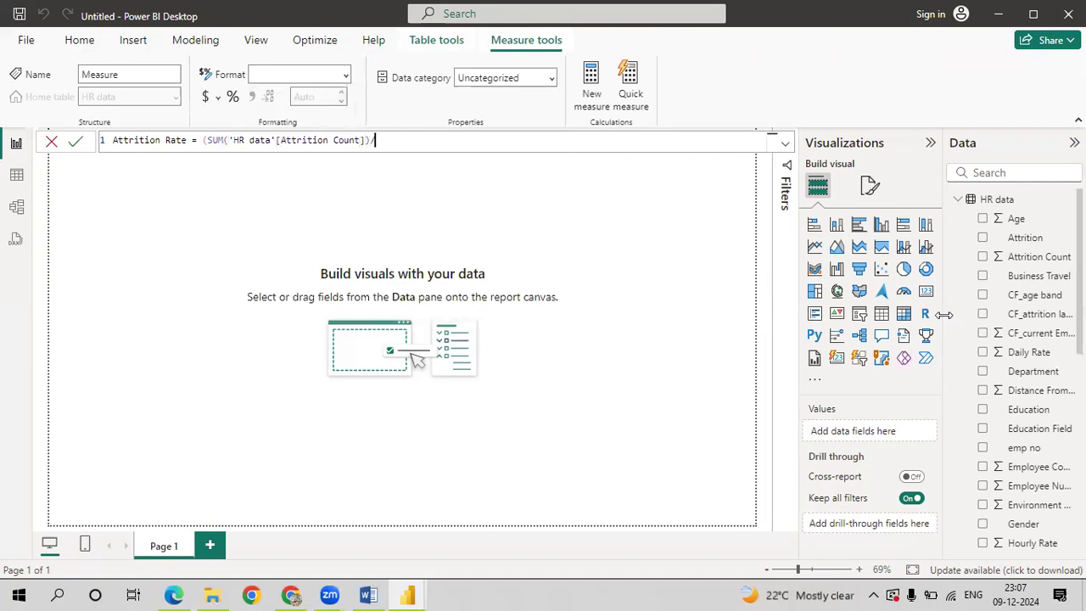
type("COUNT(")
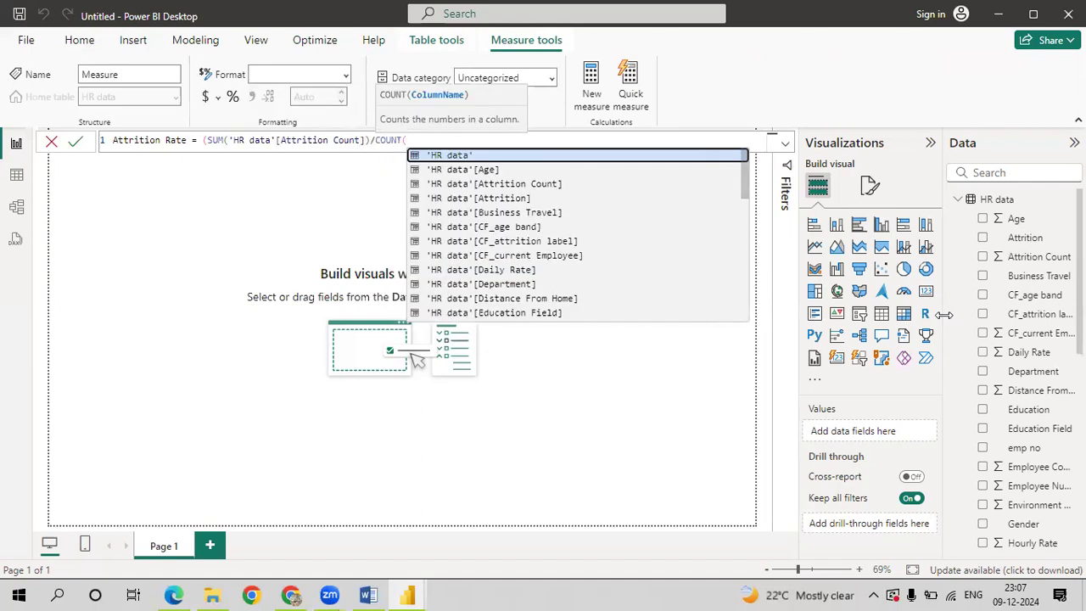
type("em")
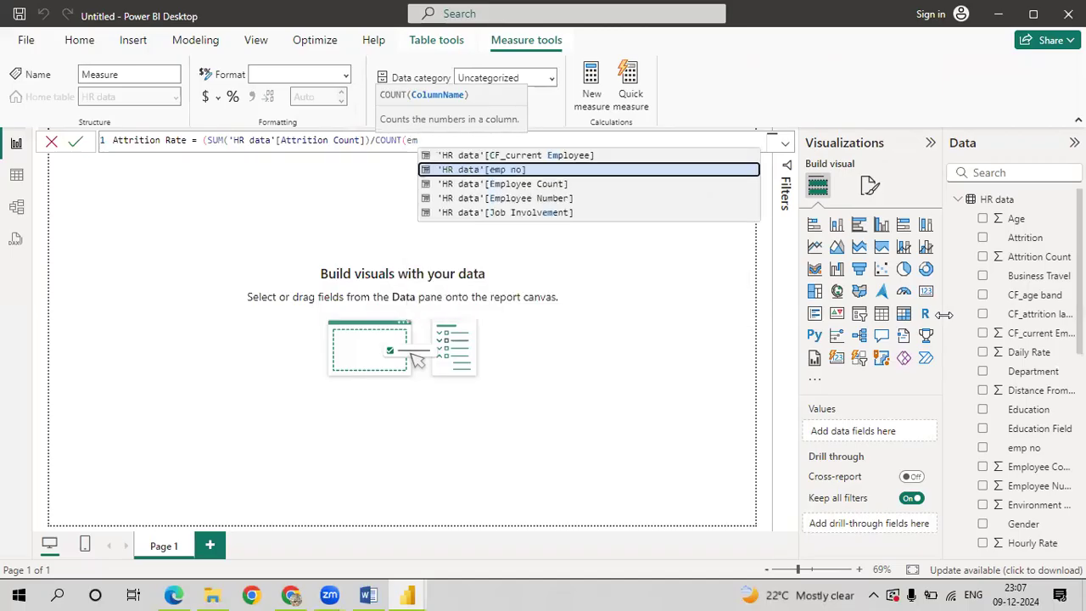
key("Down")
key("Tab")
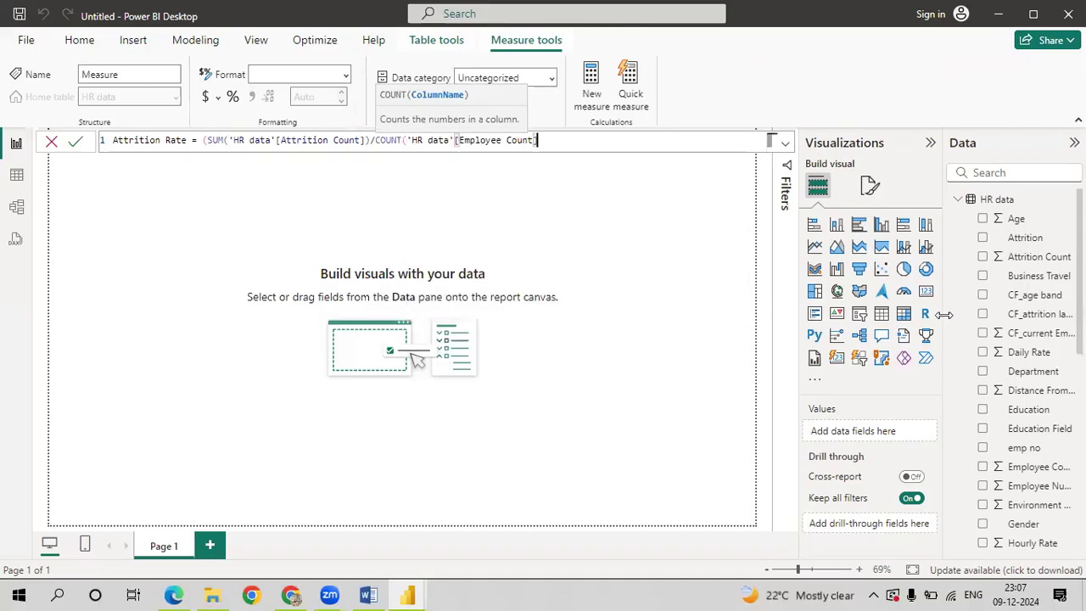
type("))*")
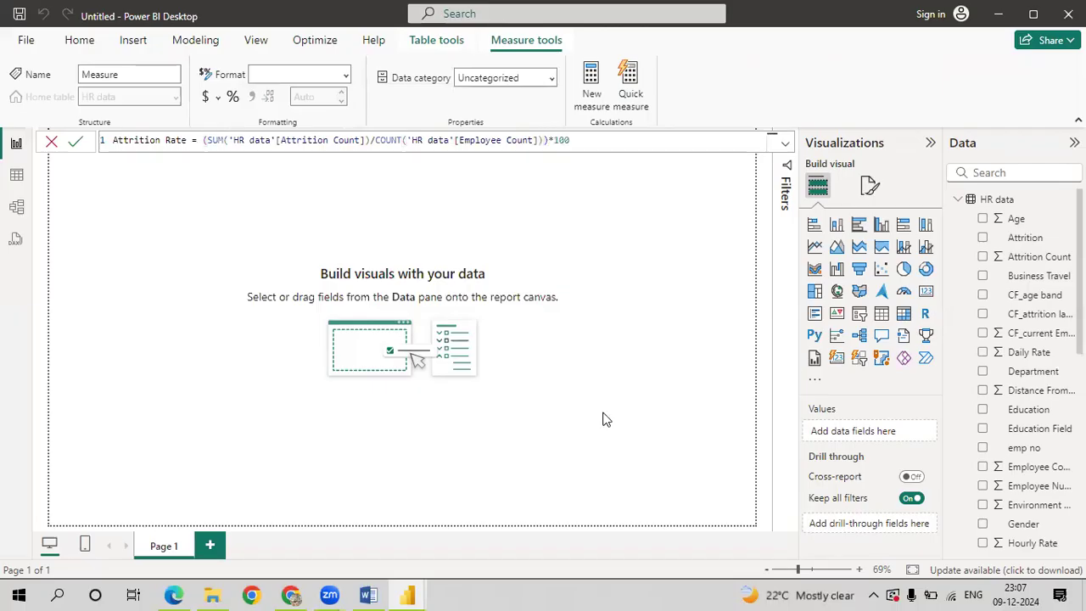
left_click(77, 141)
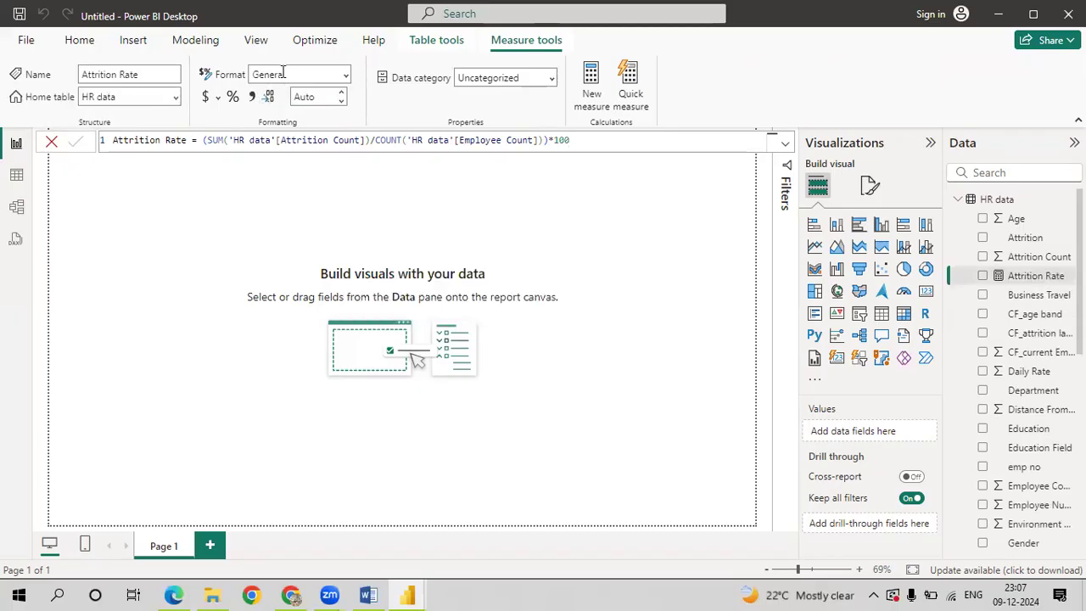
Format the Attrition Rate measure as Decimal number and close the formula editing
left_click(344, 79)
key("Escape")
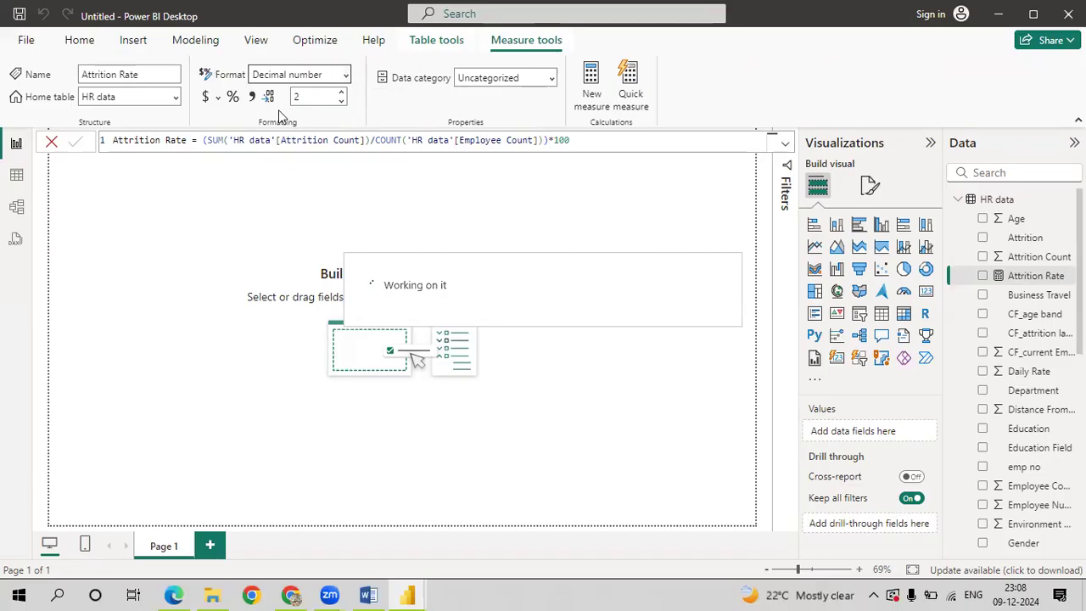
left_click(52, 143)
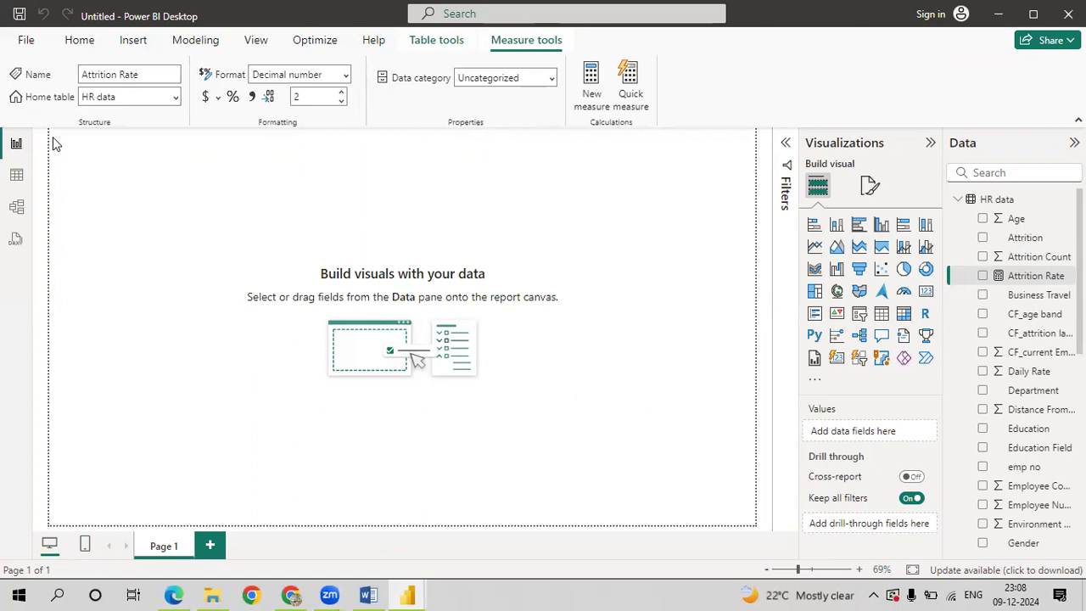
Insert a multi-row card on the report page and add Employee Count to its fields
left_click(818, 316)
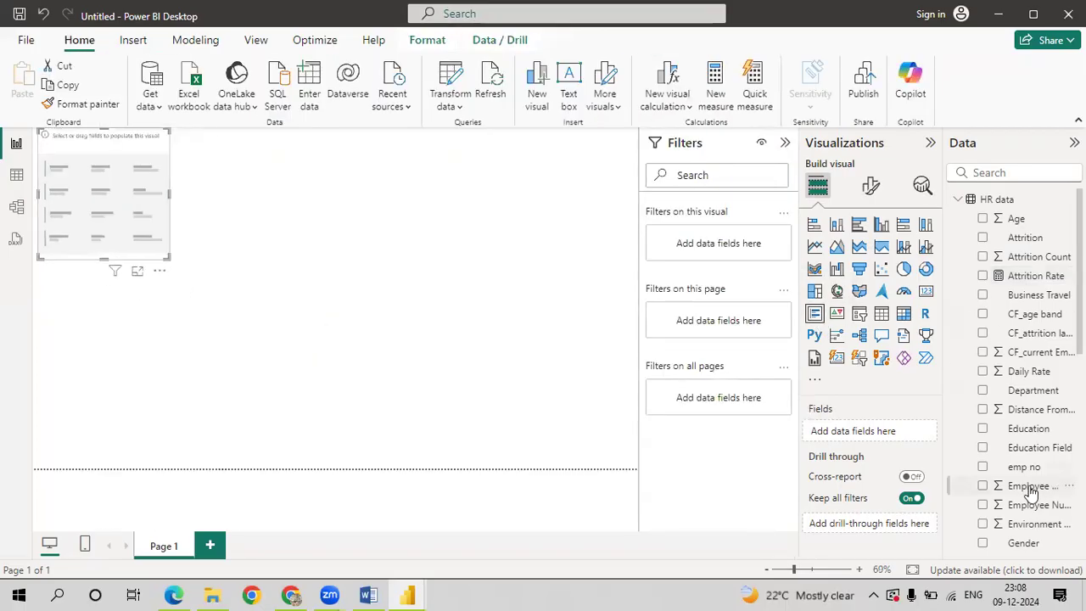
left_click(786, 146)
left_click_drag(944, 377, 913, 376)
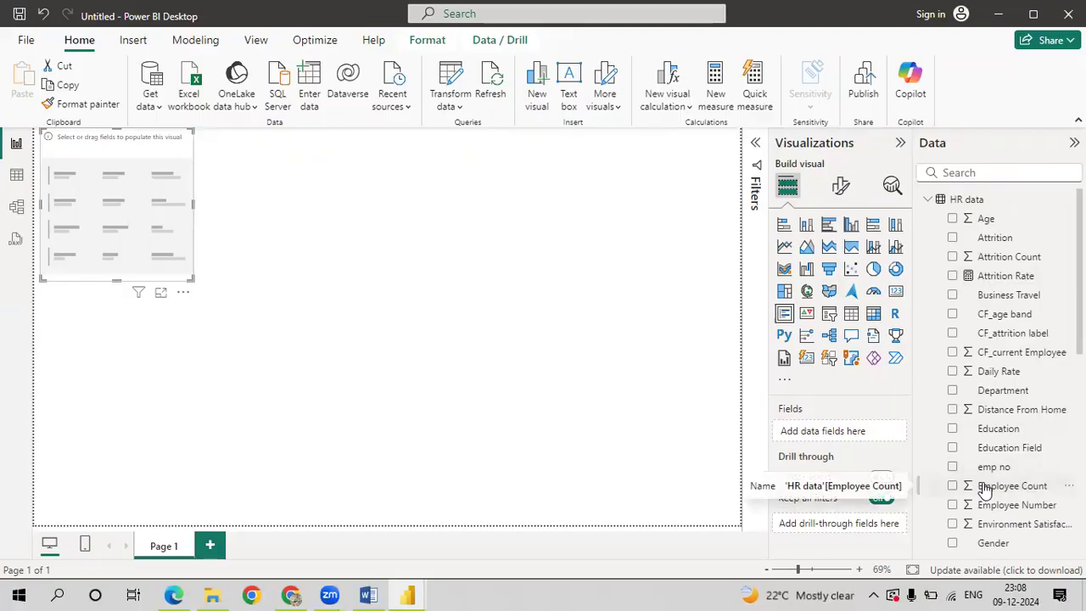
left_click_drag(984, 490, 855, 433)
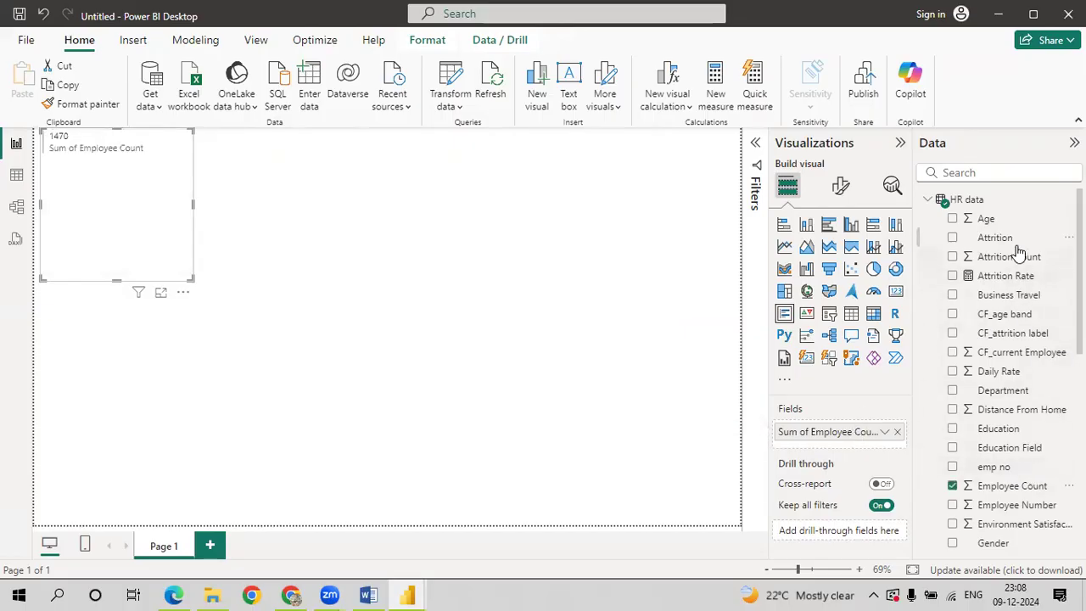
Add Attrition Count, Attrition Rate and CF_current Employee to the multi-row card
left_click_drag(1016, 256, 860, 436)
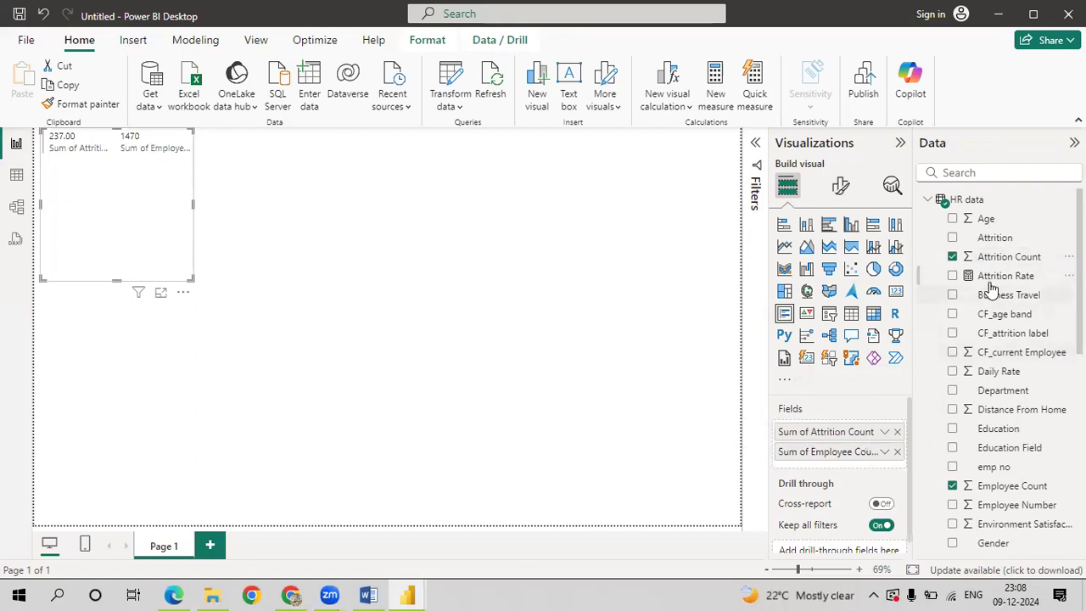
left_click_drag(991, 283, 870, 433)
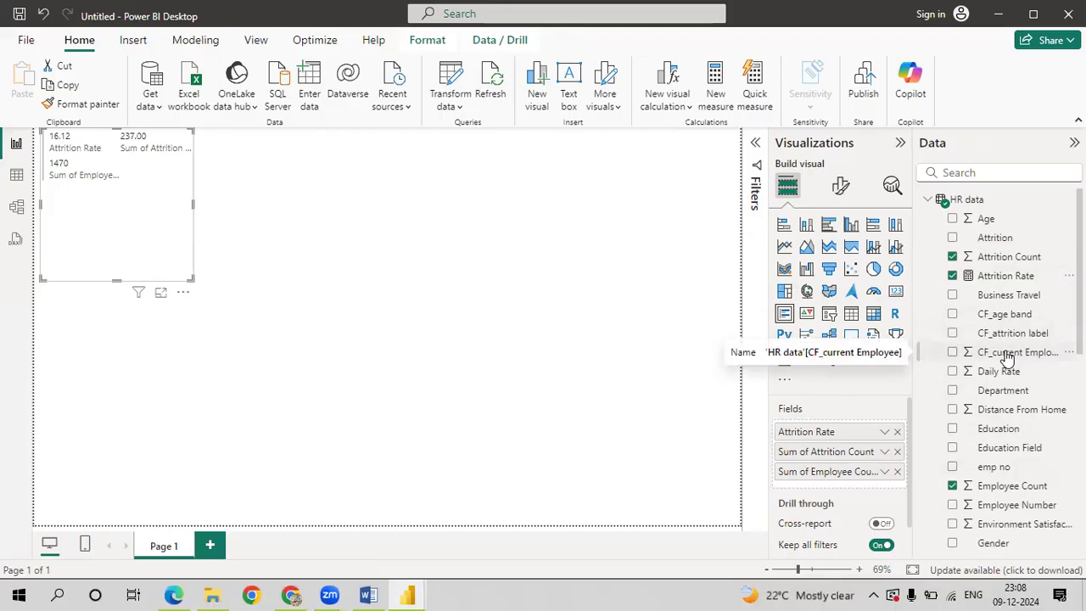
left_click_drag(1007, 358, 848, 422)
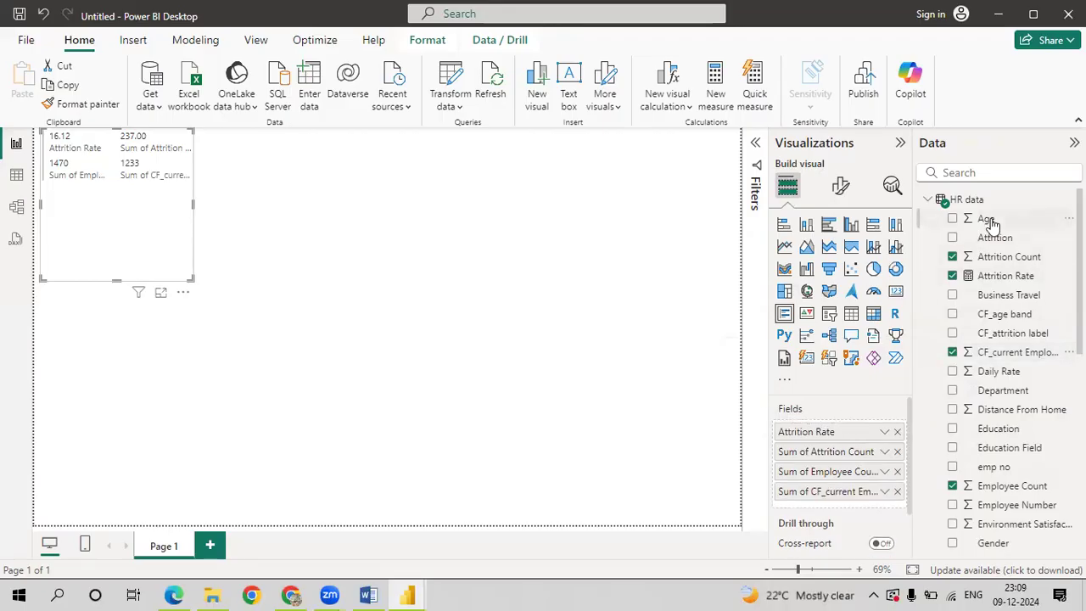
Add Age to the multi-row card and summarize it as Average
left_click_drag(991, 222, 842, 431)
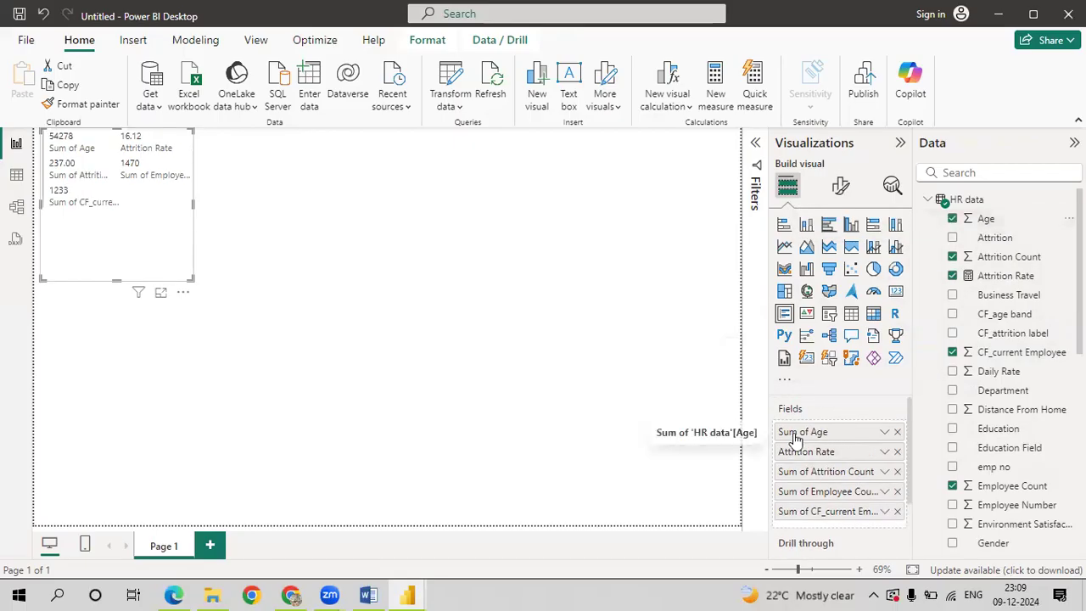
left_click(884, 433)
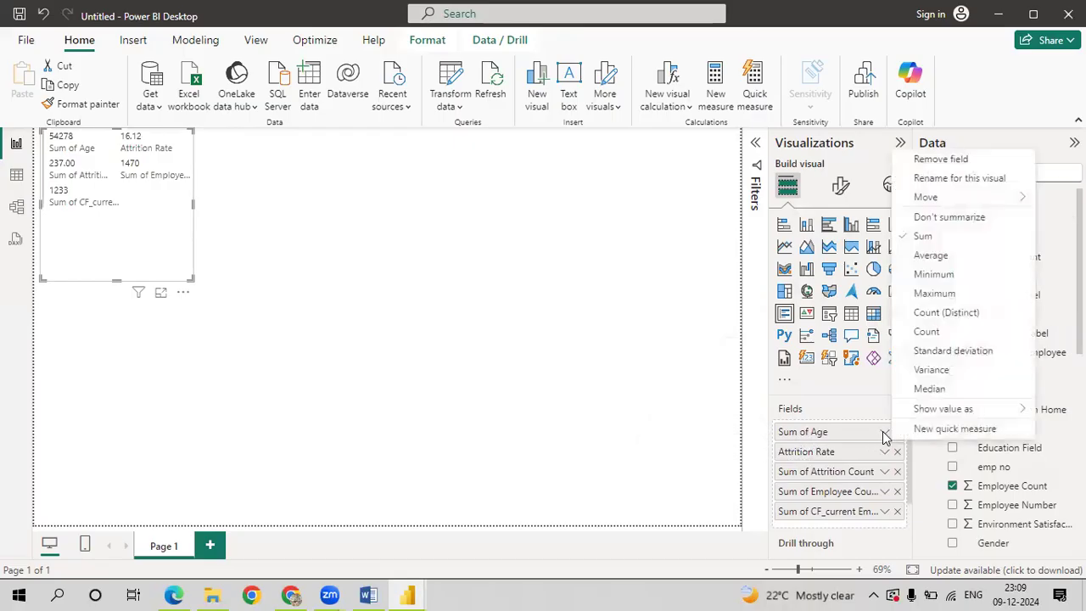
left_click(937, 256)
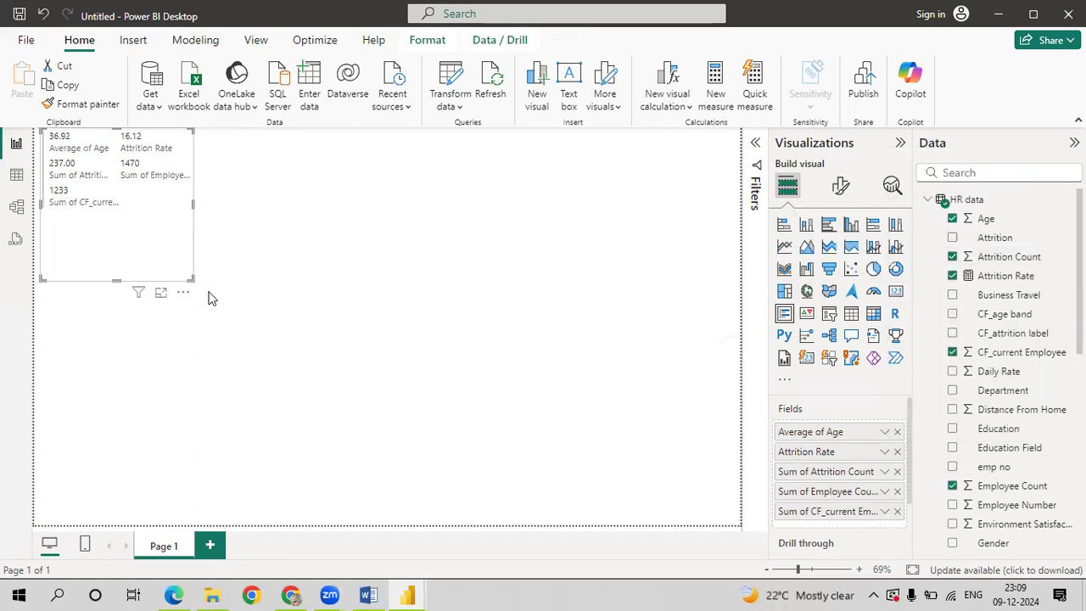
Enlarge the multi-row card and set its callout values font size to 20
left_click_drag(190, 277, 340, 329)
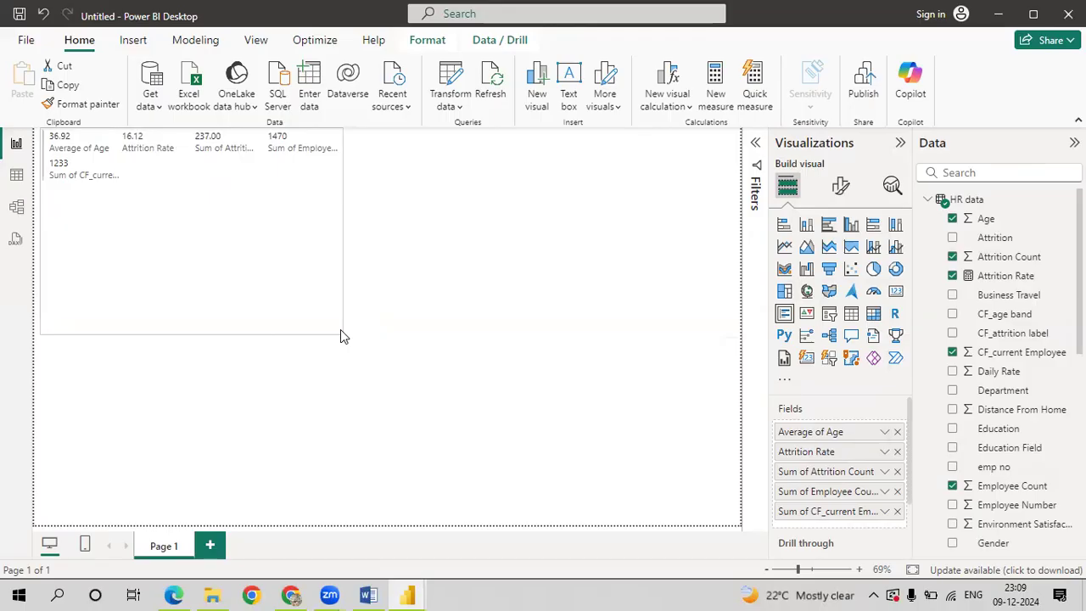
left_click(844, 186)
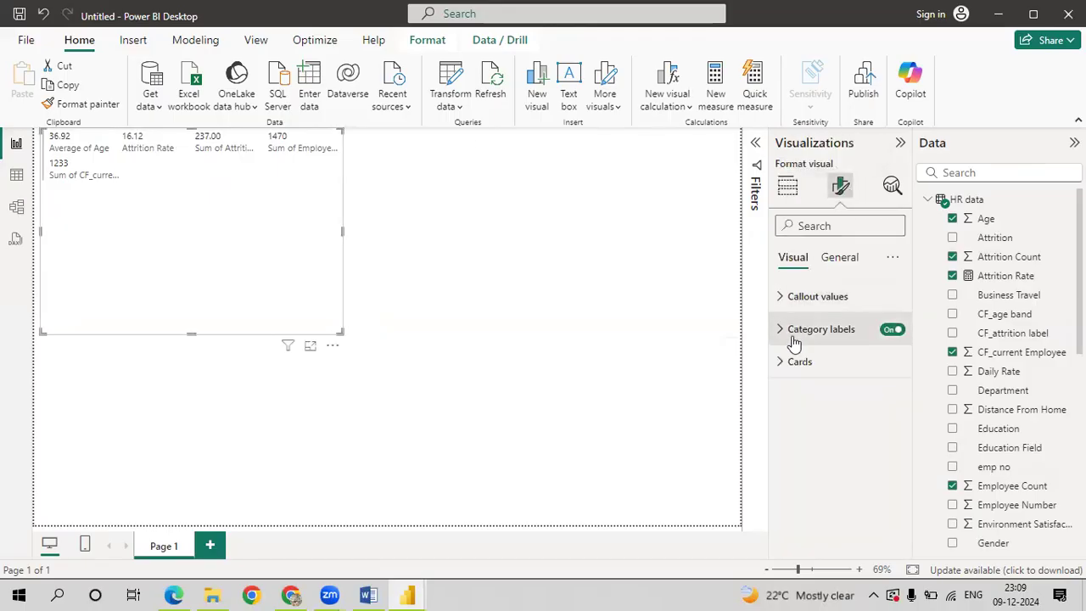
left_click(790, 299)
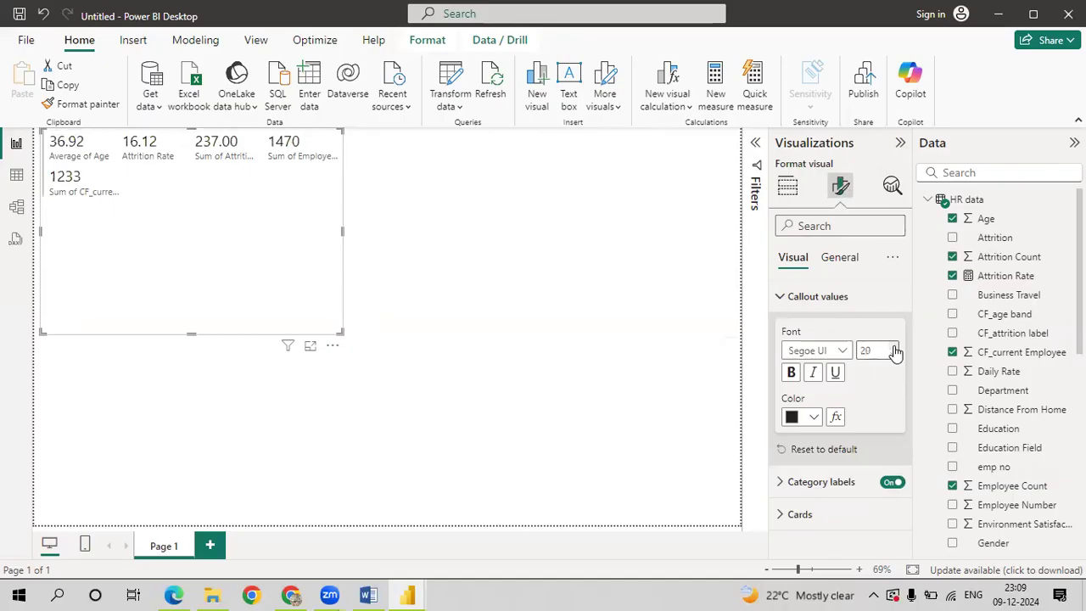
key("super+s")
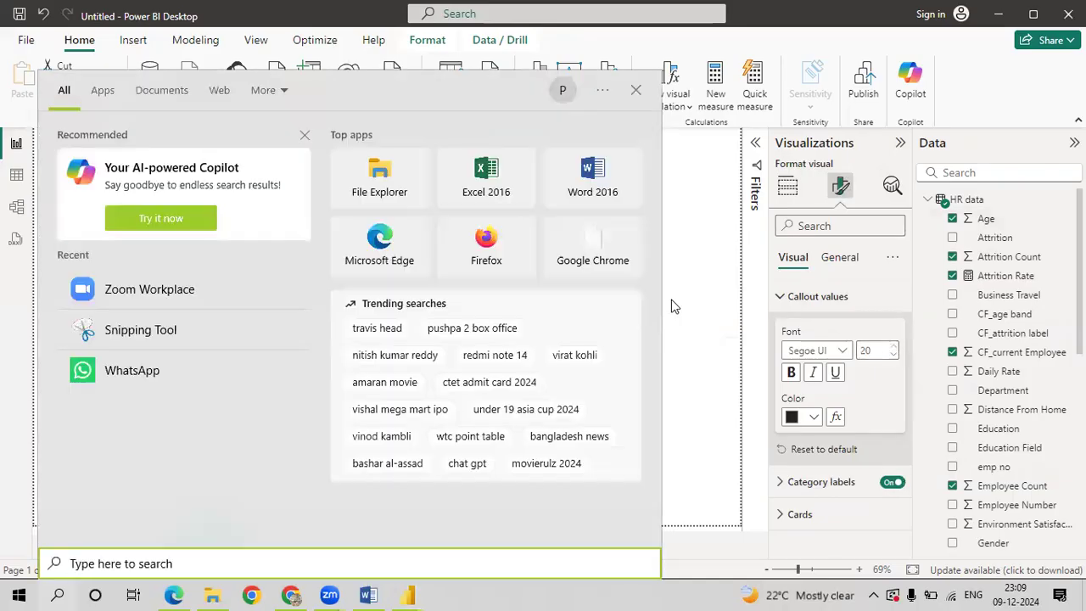
left_click(715, 313)
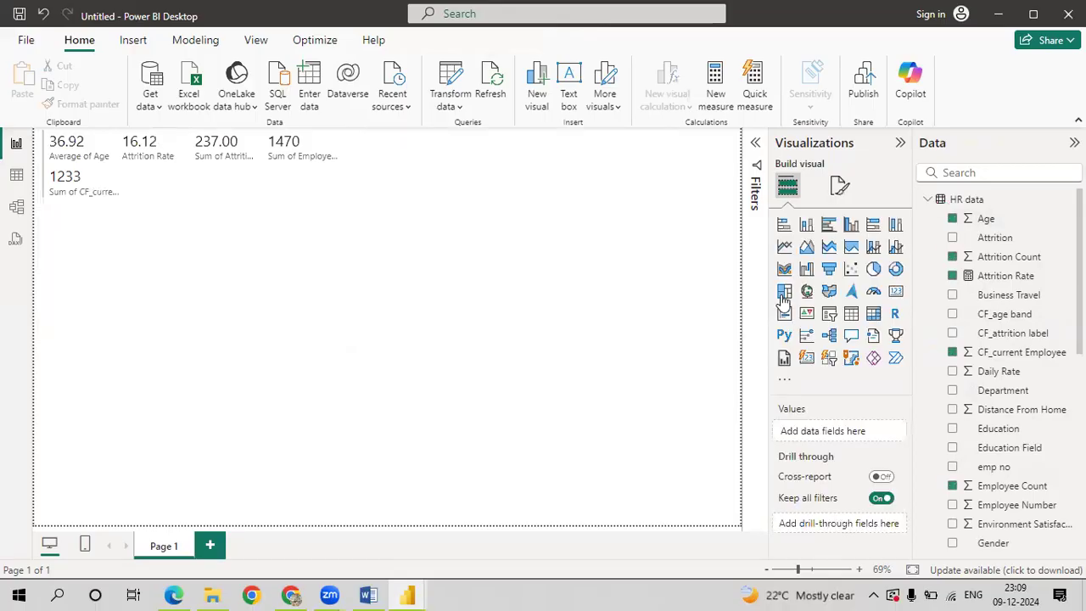
left_click(784, 292)
Set the multi-row card's category labels font size to 16 and widen the card across the report page
left_click(150, 143)
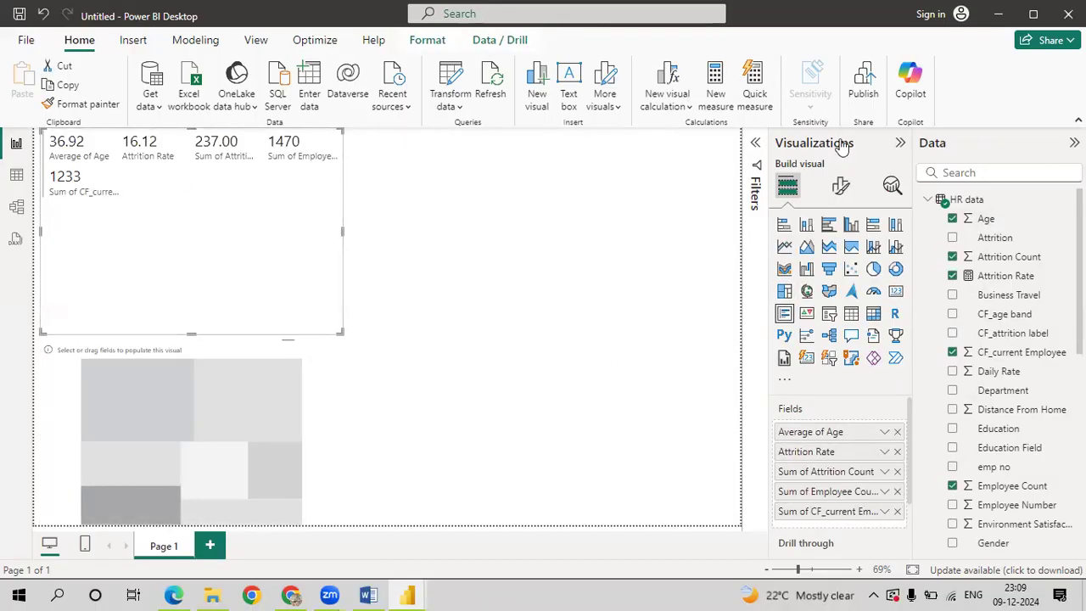
left_click(844, 192)
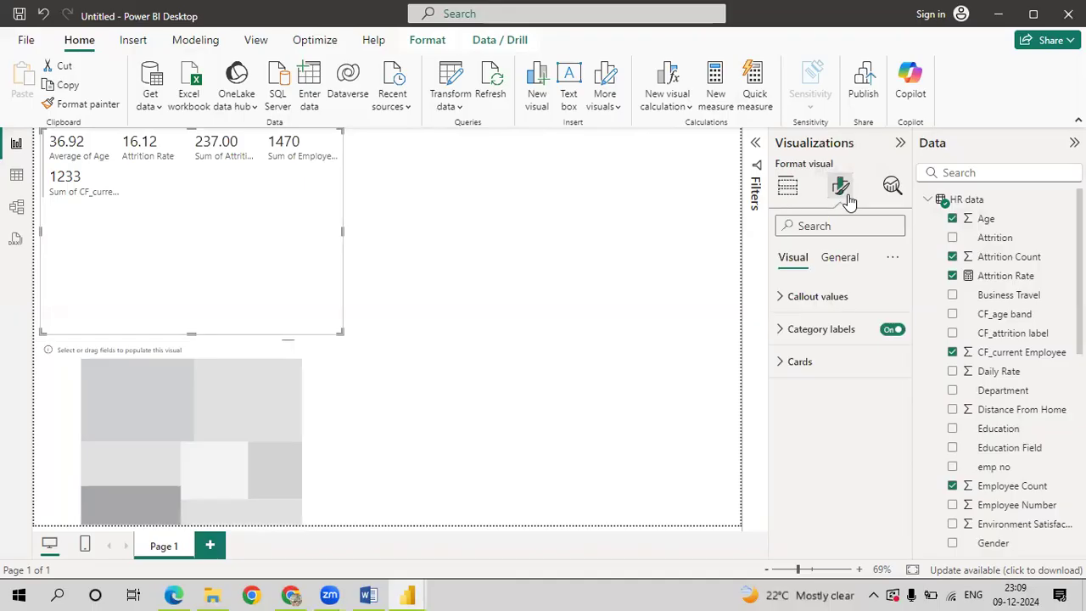
left_click(782, 331)
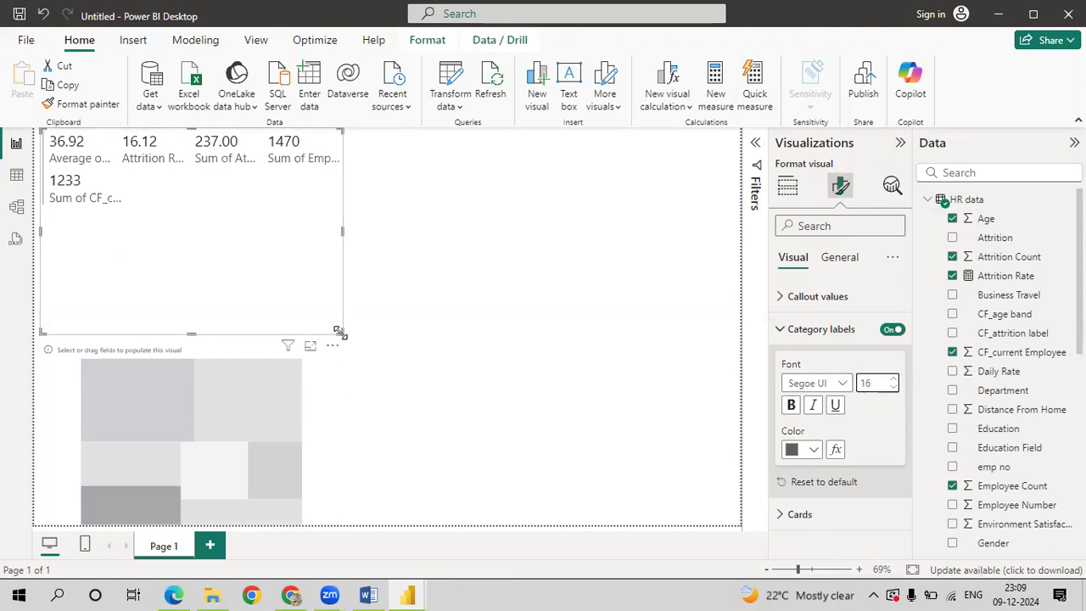
left_click_drag(339, 332, 728, 338)
Remove the empty treemap visual below the multi-row card
left_click(251, 351)
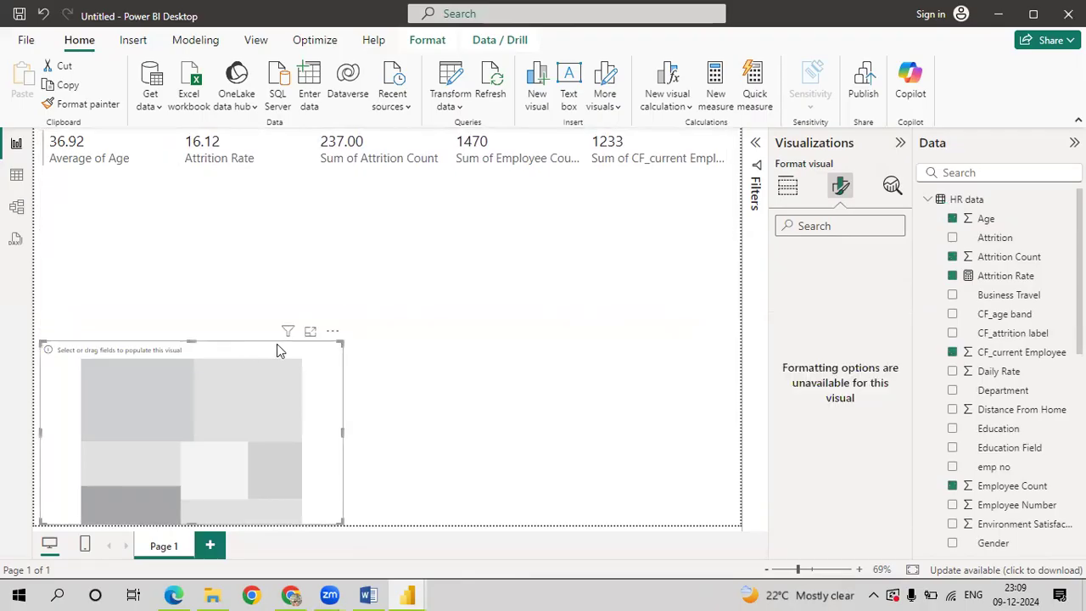
left_click(331, 331)
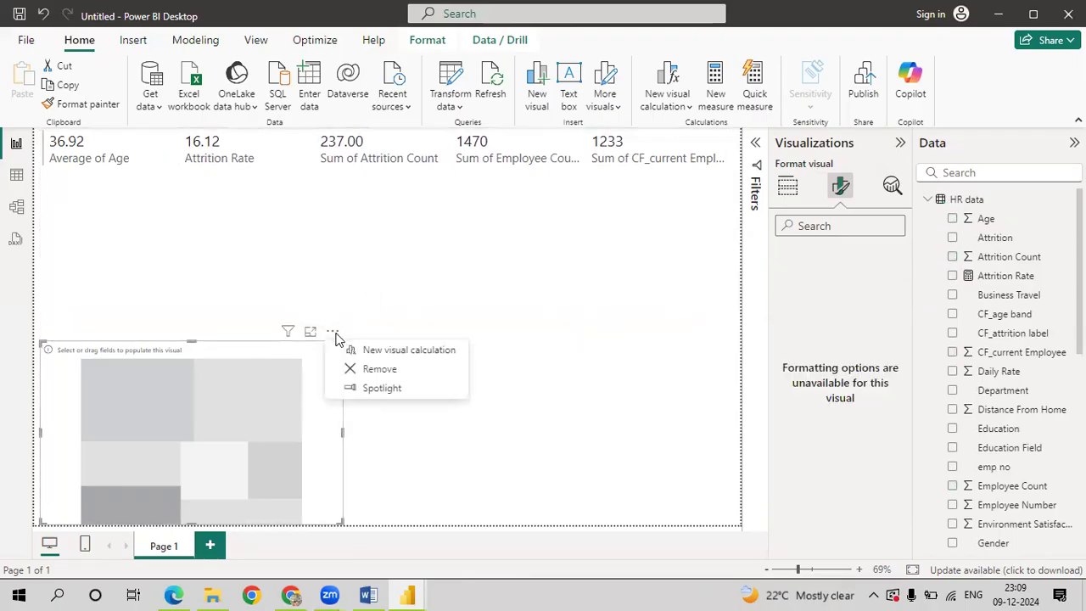
left_click(364, 370)
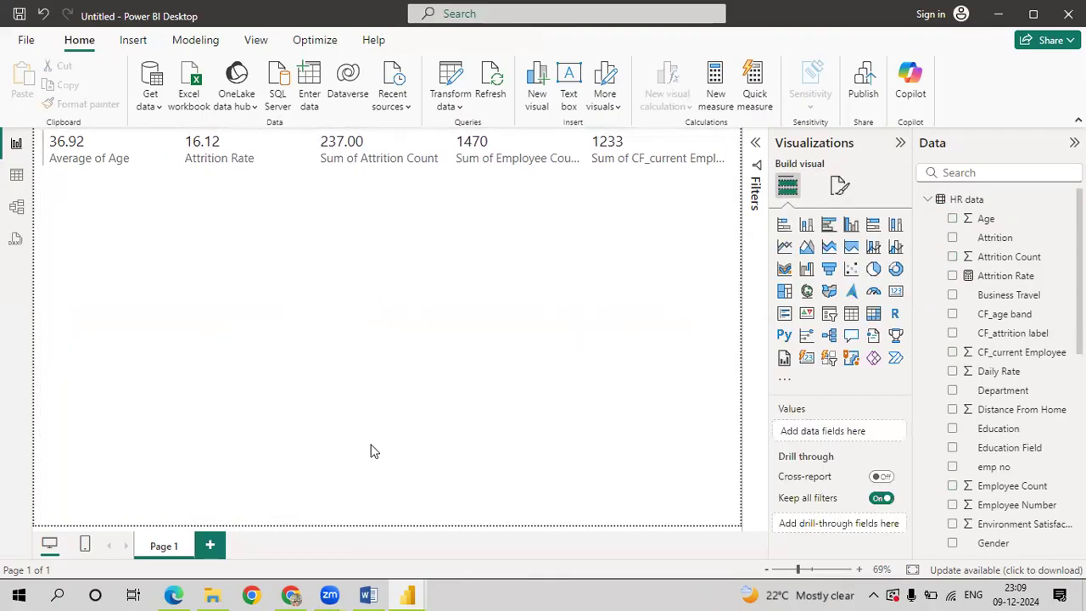
Switch to Chrome and check the HR dataset tasks in the Data Visualization Lab Syllabus PDF
mouse_move(291, 594)
left_click(292, 534)
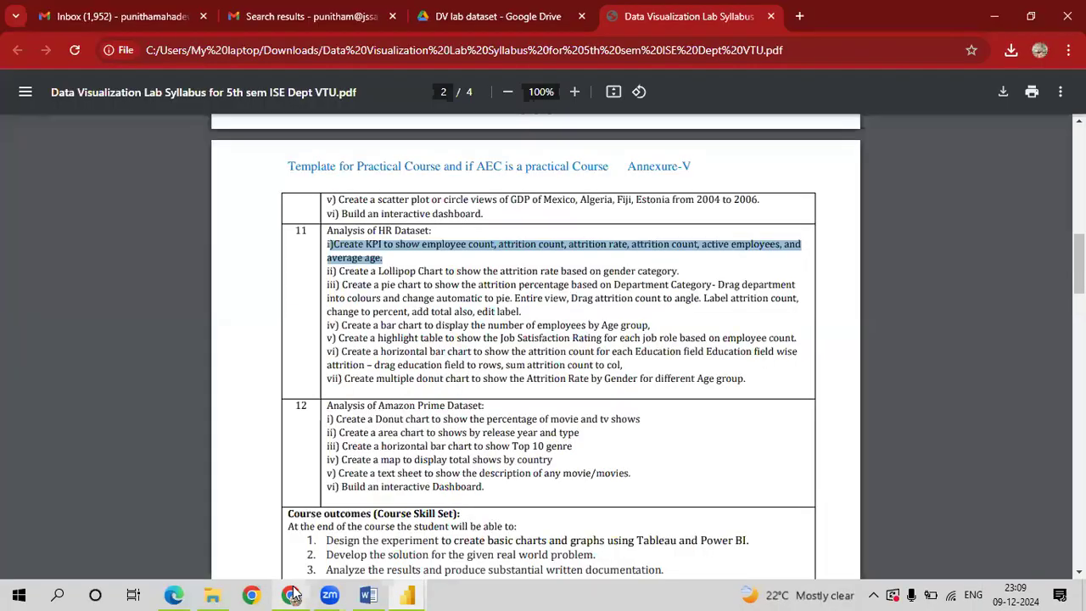
left_click(393, 303)
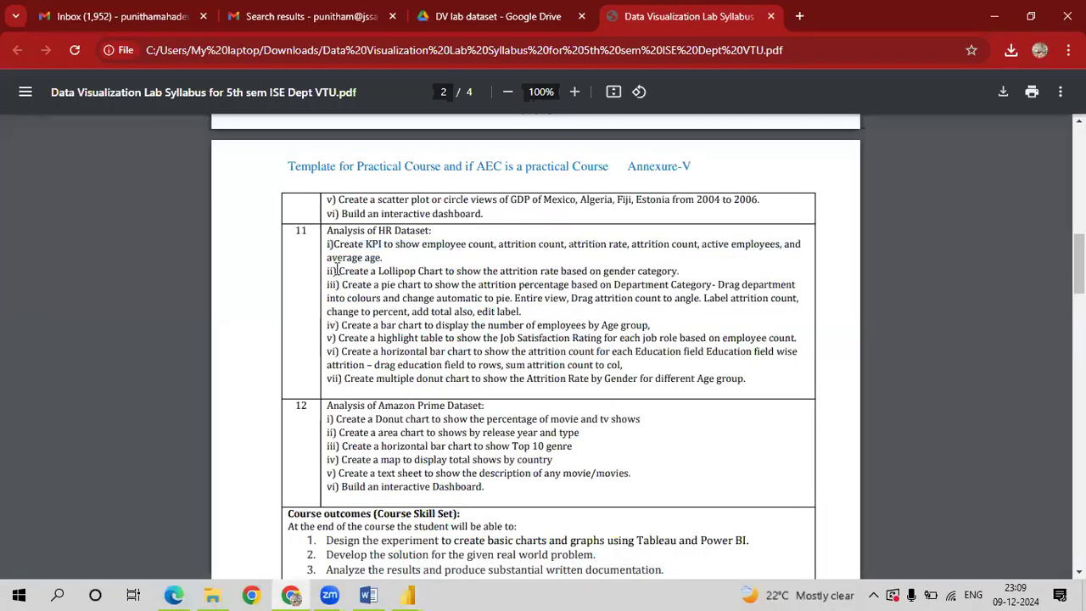
Highlight the Lollipop Chart task in the syllabus, switch to Power BI Desktop and add a new report page
left_click_drag(340, 270, 680, 272)
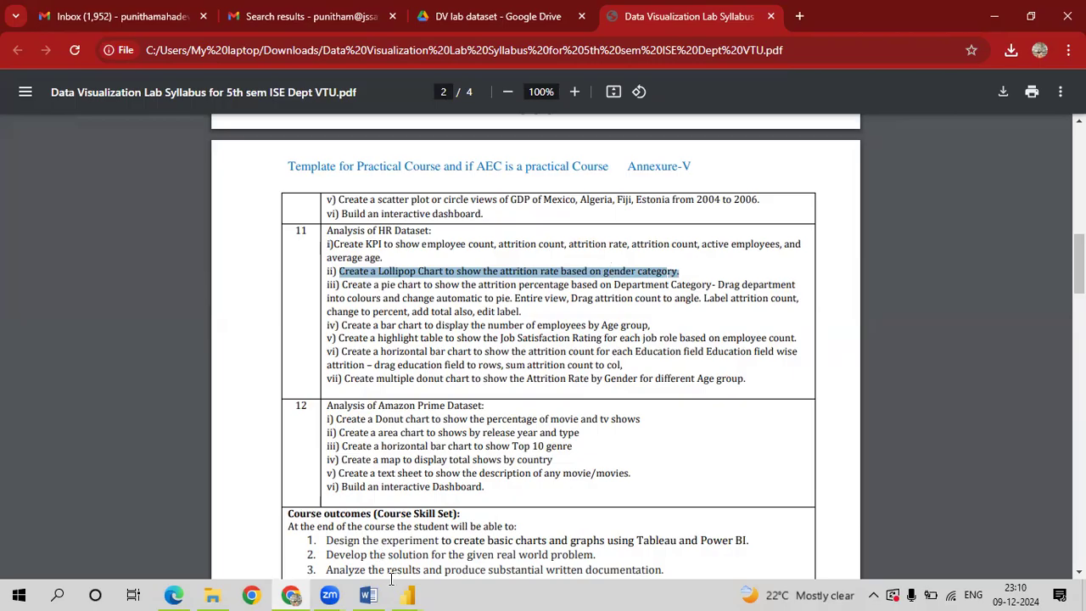
mouse_move(408, 595)
left_click(484, 550)
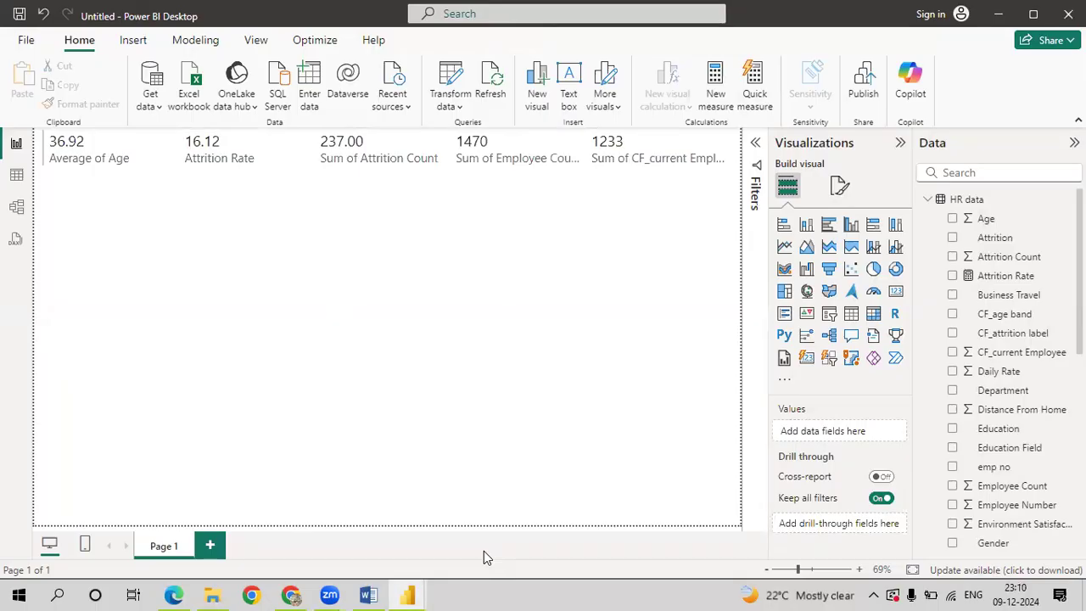
left_click(213, 545)
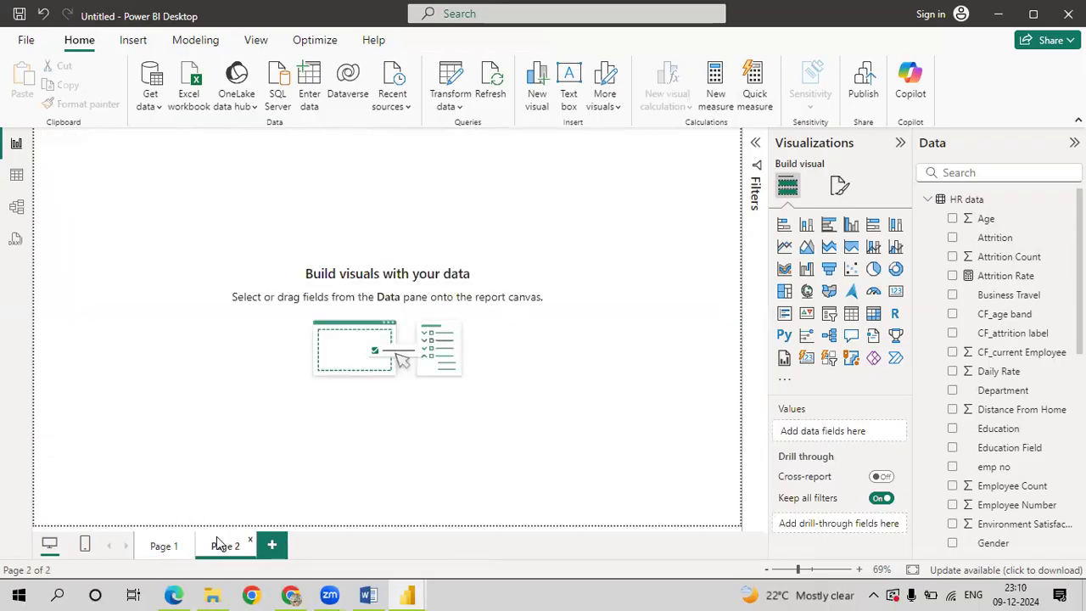
Create a measure in the HR data table with the formula upper = [Attrition Rate] and close the formula editor
right_click(997, 281)
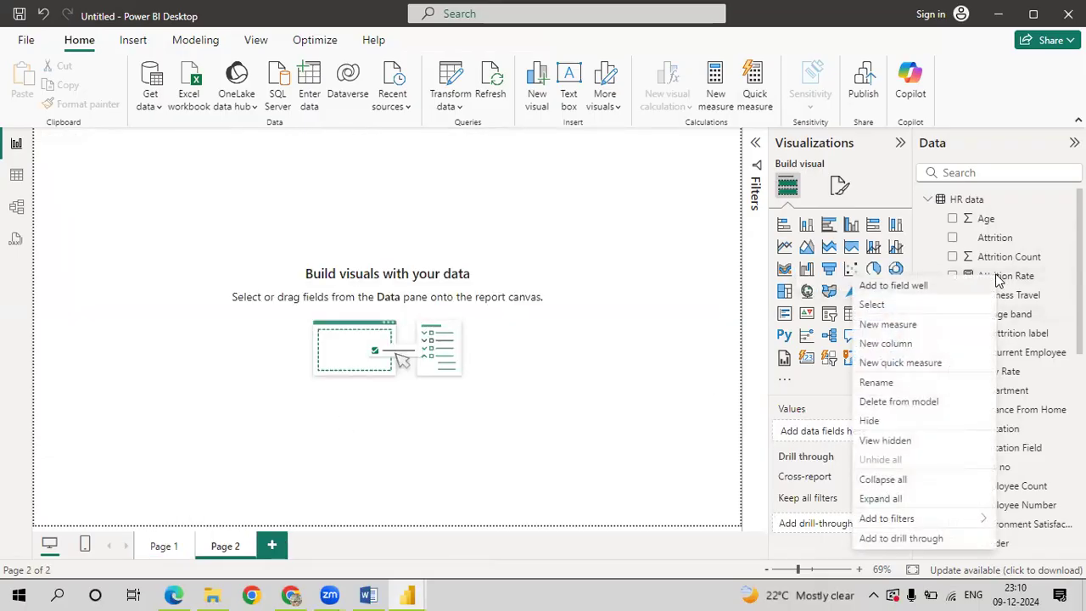
left_click(906, 325)
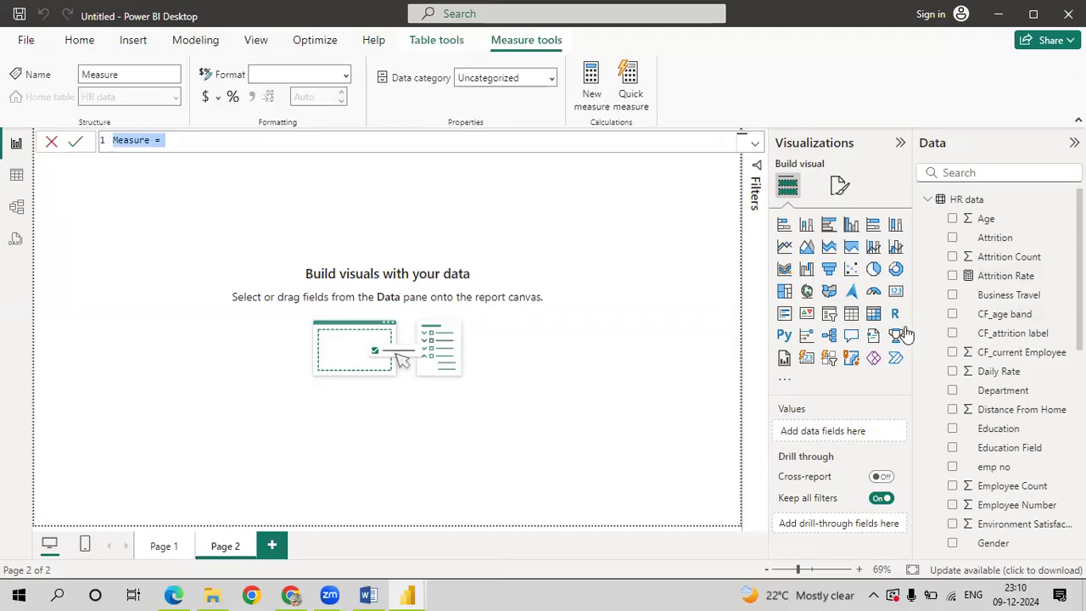
type("upper")
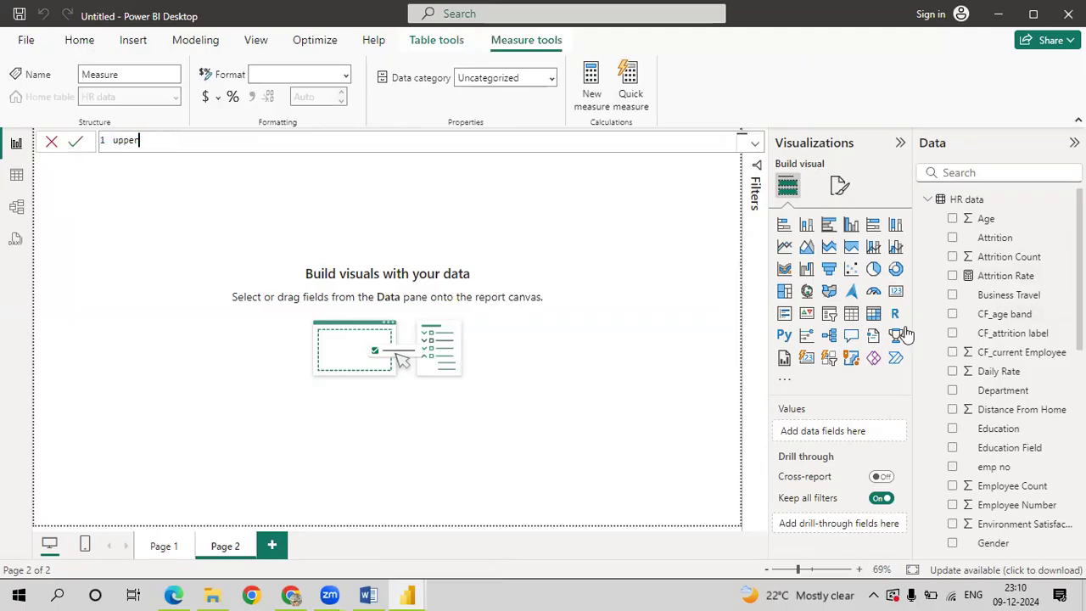
type(" = a")
type("tt")
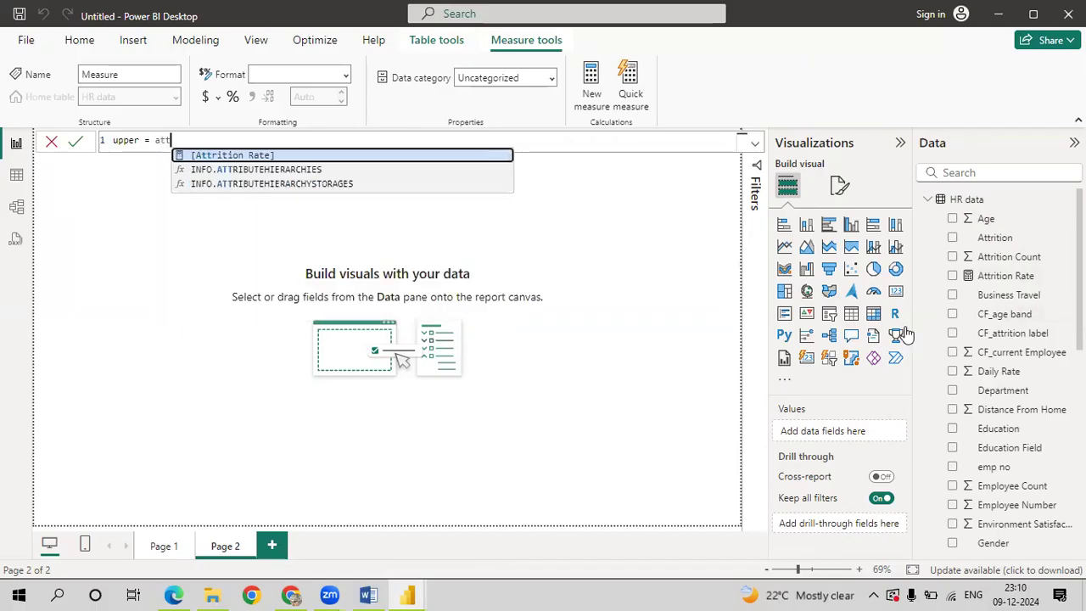
key("Tab")
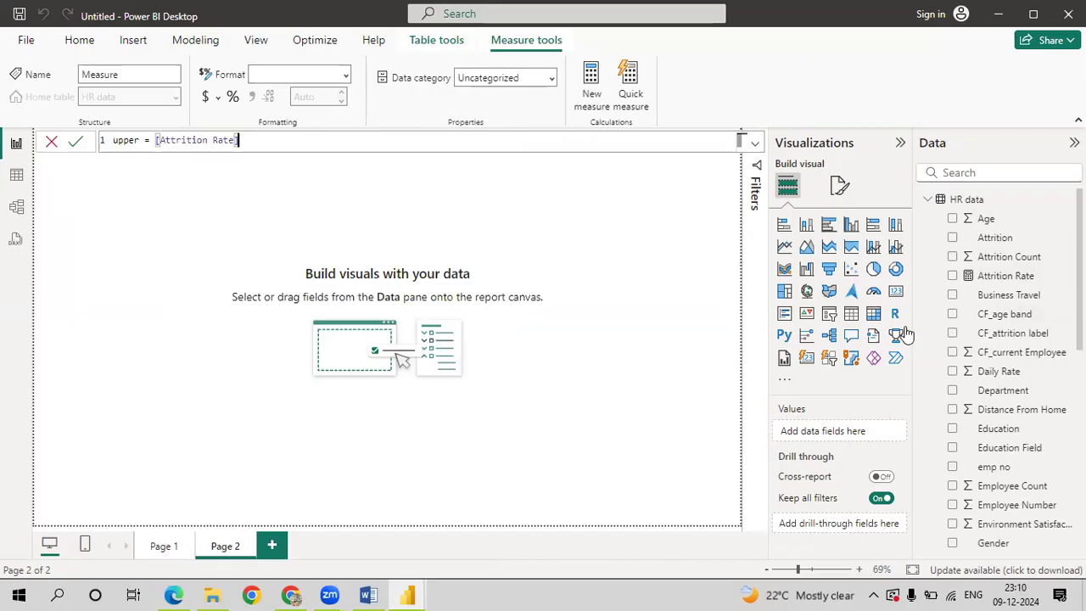
left_click(78, 141)
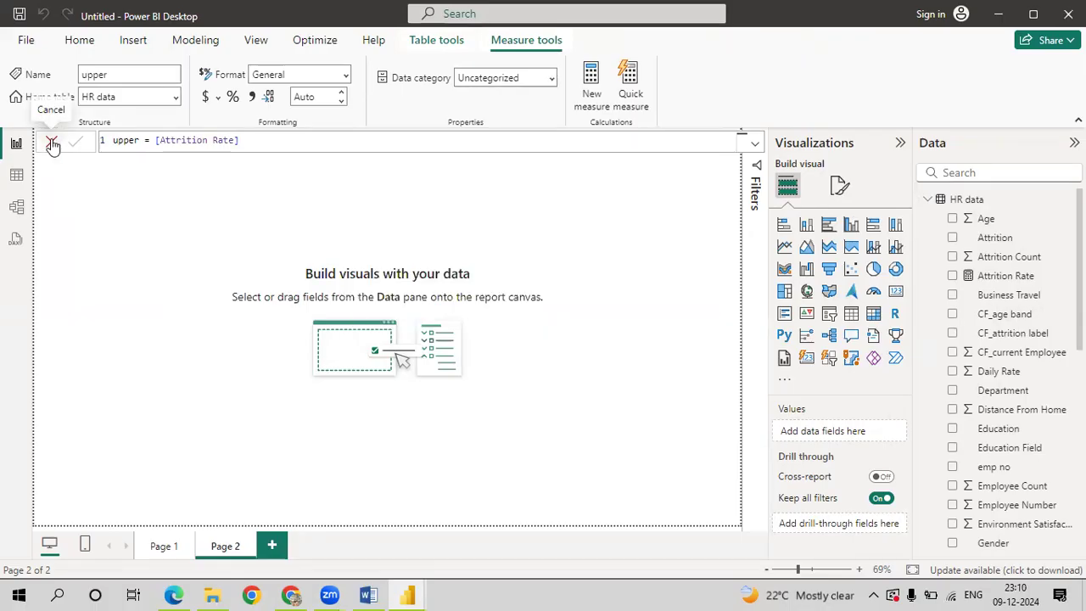
left_click(52, 145)
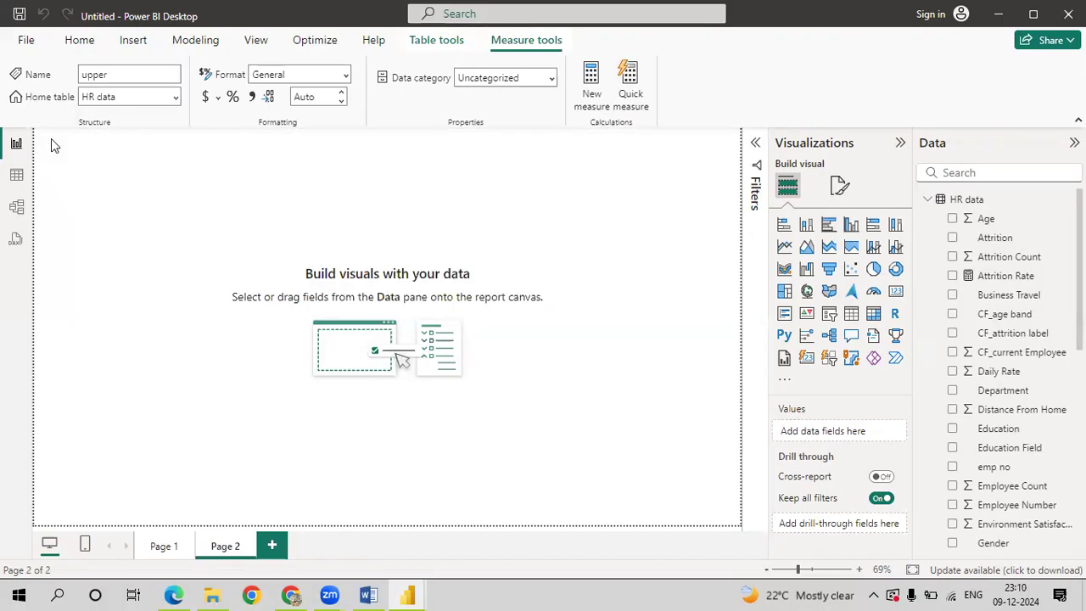
Create a measure in the HR data table with the formula lower = 0 and close the formula editor
right_click(1002, 280)
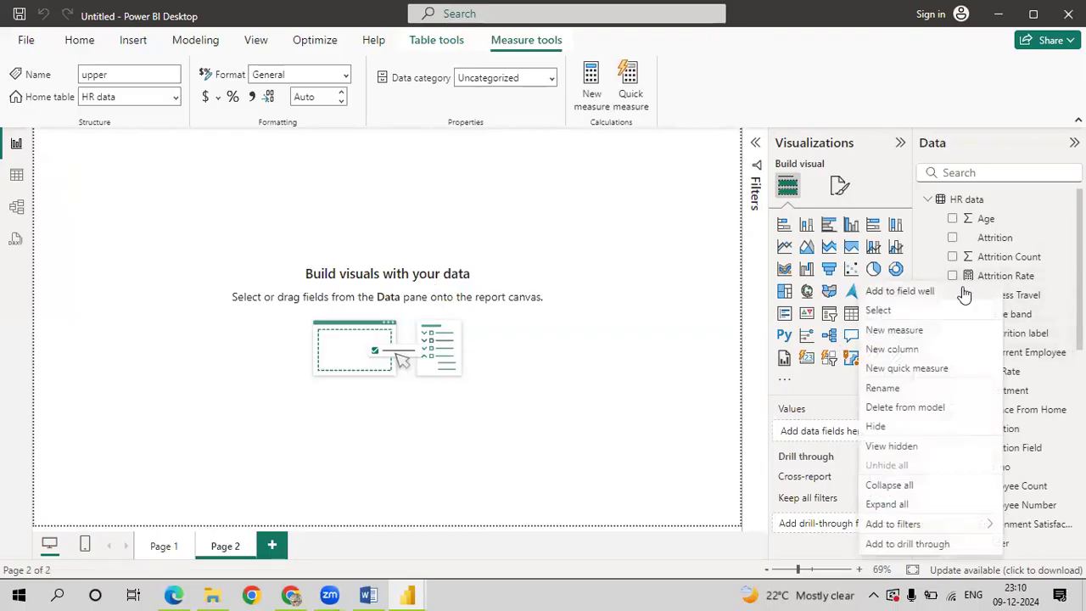
left_click(906, 336)
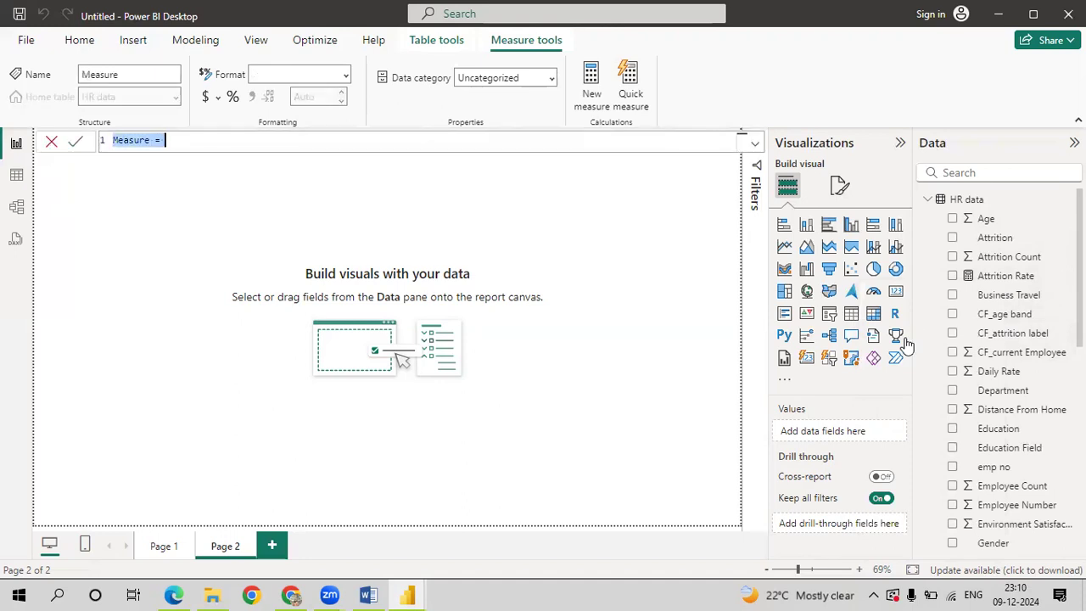
type("lower ")
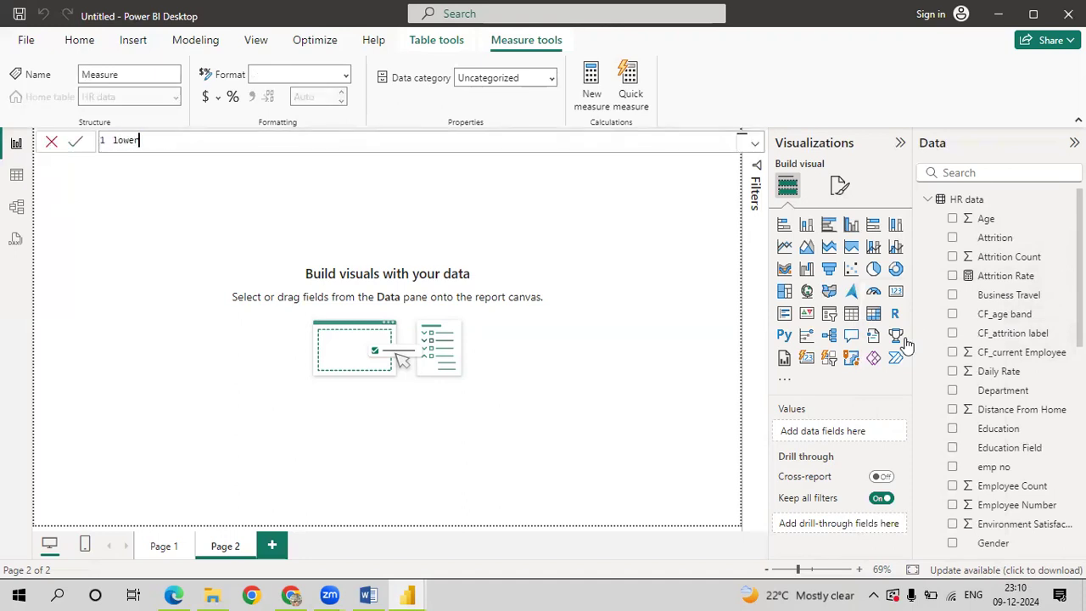
type("= 0")
left_click(75, 147)
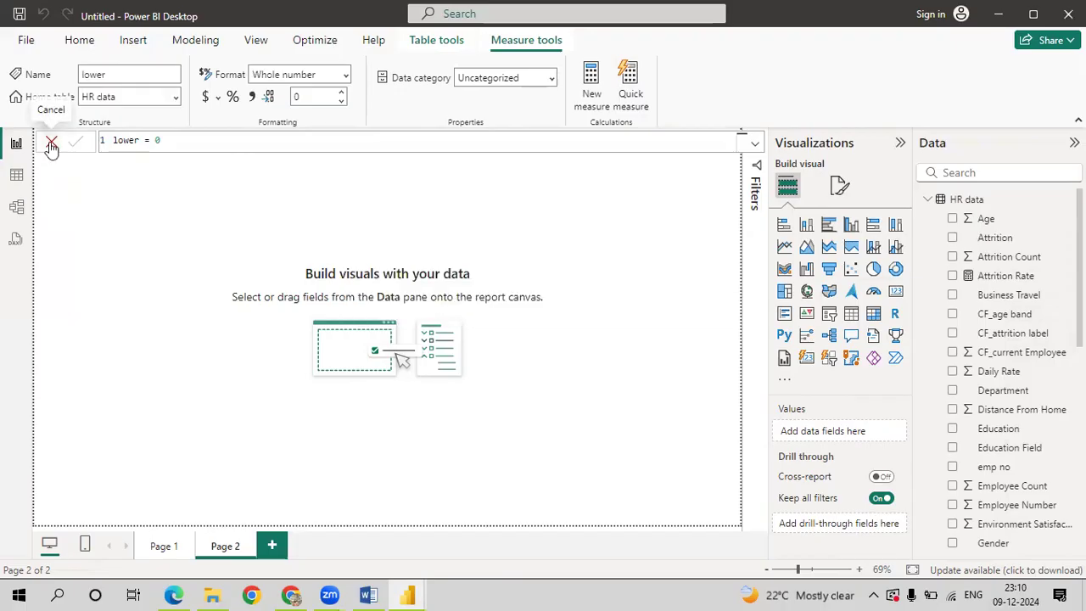
left_click(51, 147)
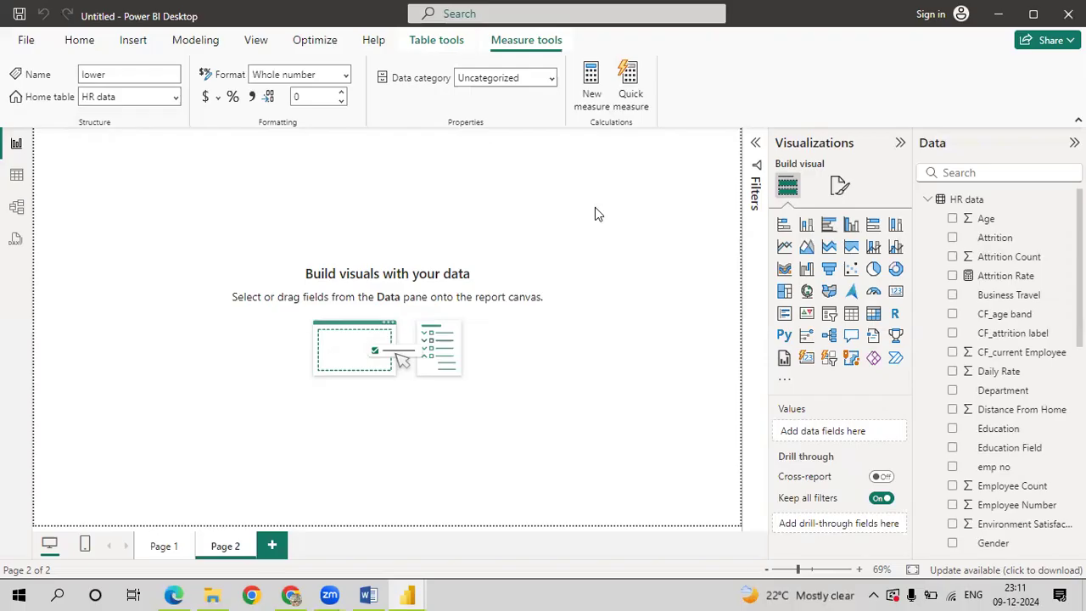
Insert an enlarged line chart on Page 2 with Gender on the X-axis and Attrition Rate on the Y-axis
left_click(783, 247)
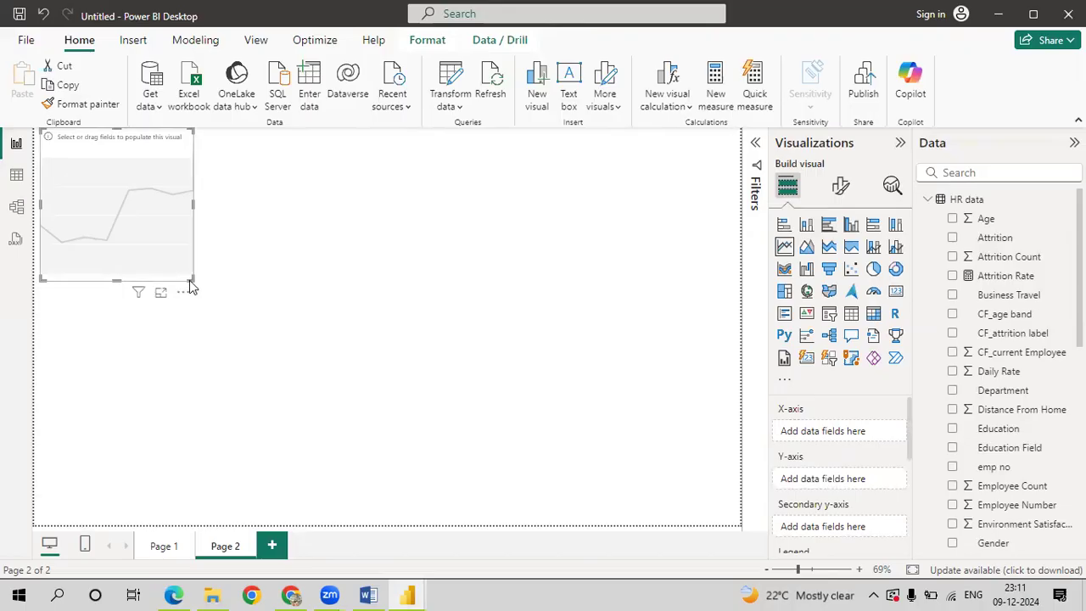
left_click_drag(189, 278, 527, 451)
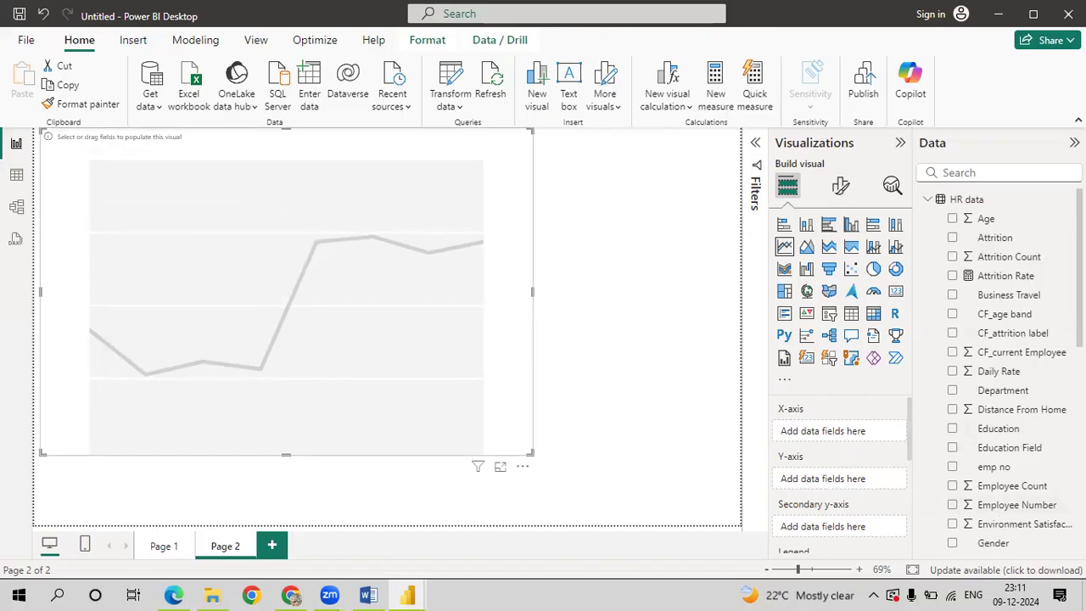
scroll(993, 424, "down", 2)
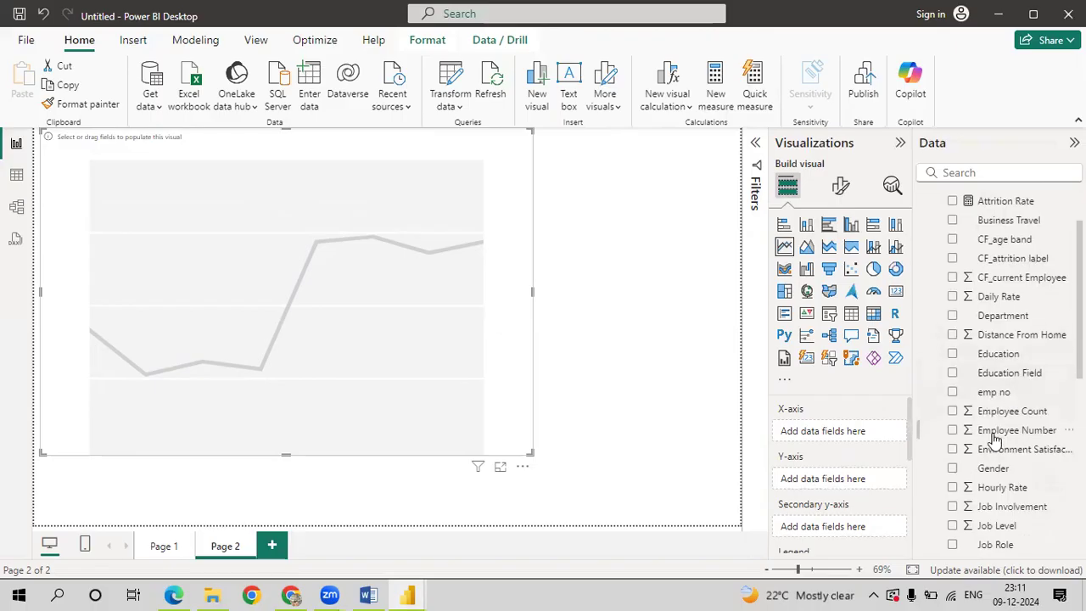
left_click_drag(993, 469, 841, 433)
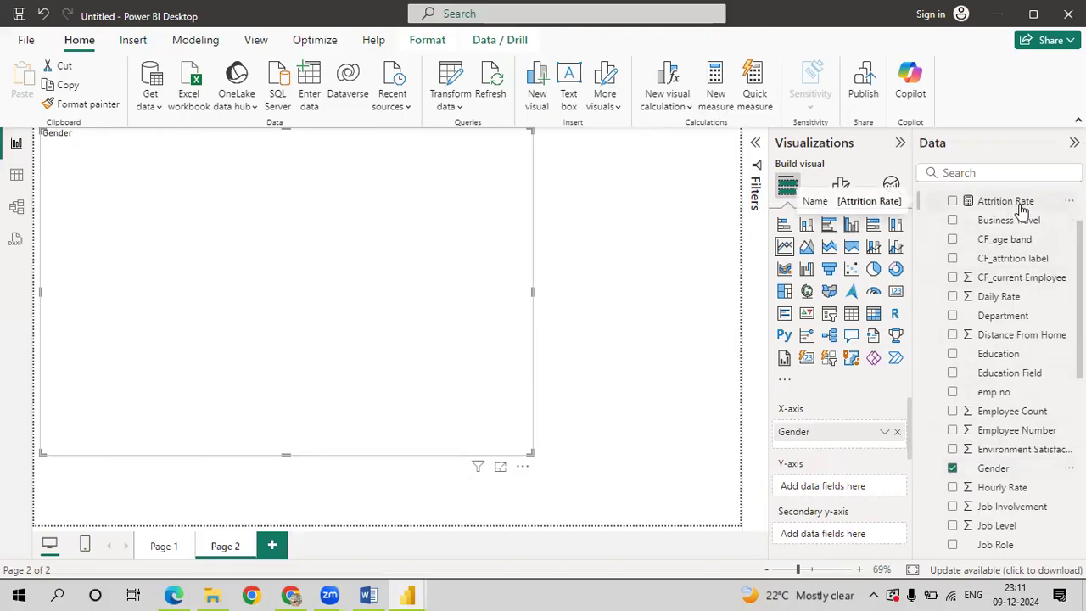
left_click_drag(1022, 209, 846, 499)
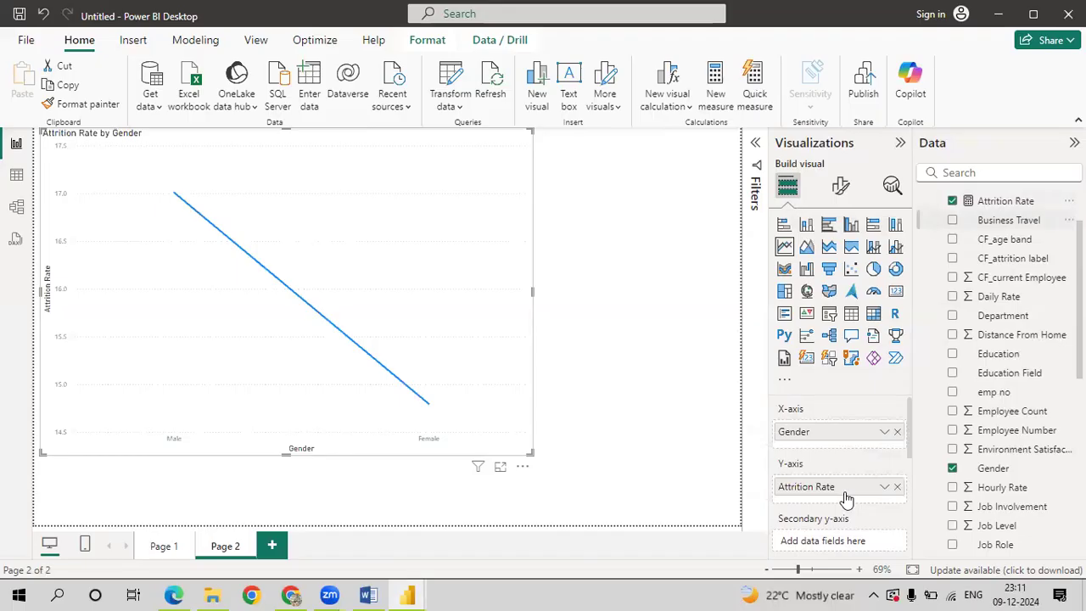
Enable error bars for the Attrition Rate series of the line chart
left_click(839, 187)
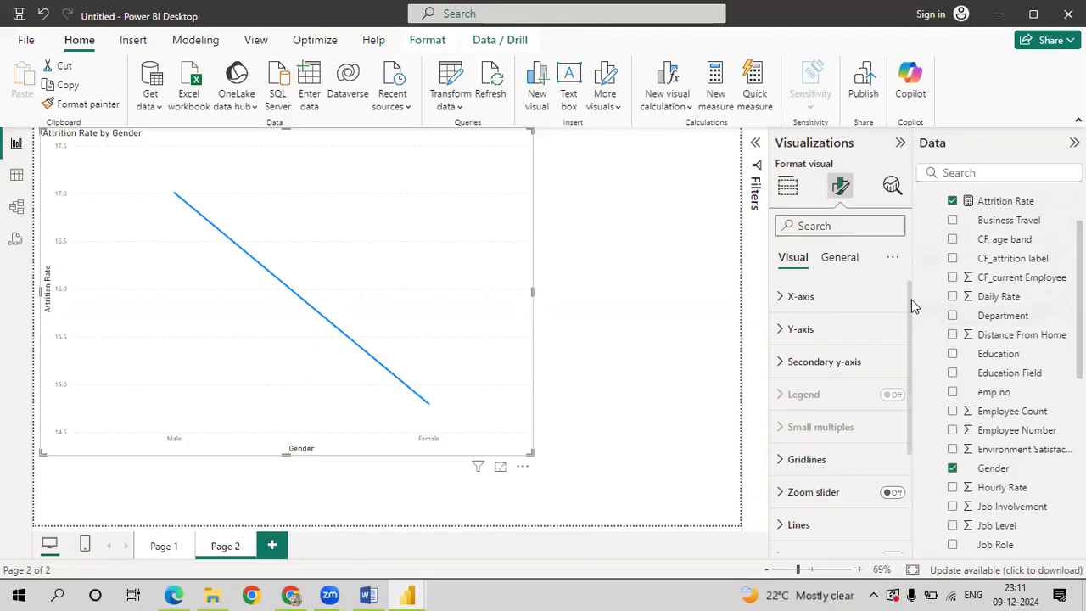
scroll(907, 294, "down", 4)
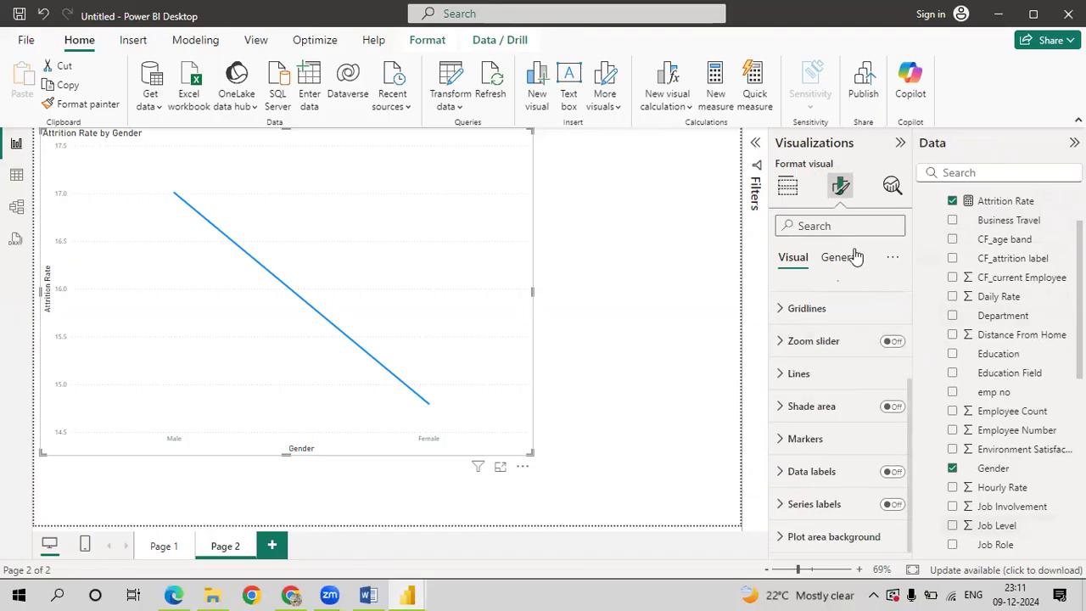
left_click(891, 186)
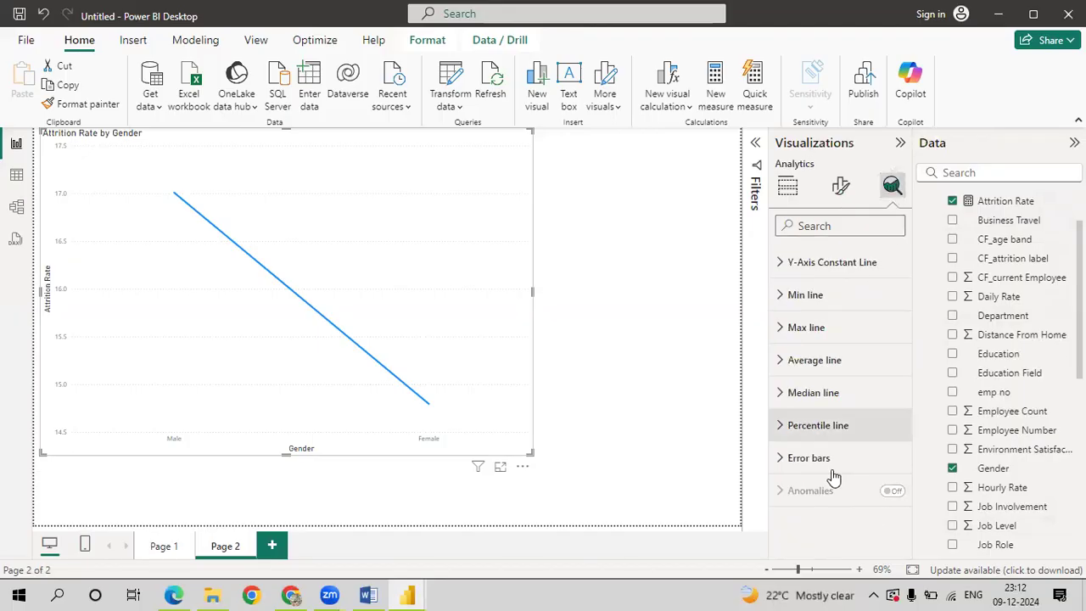
left_click(778, 458)
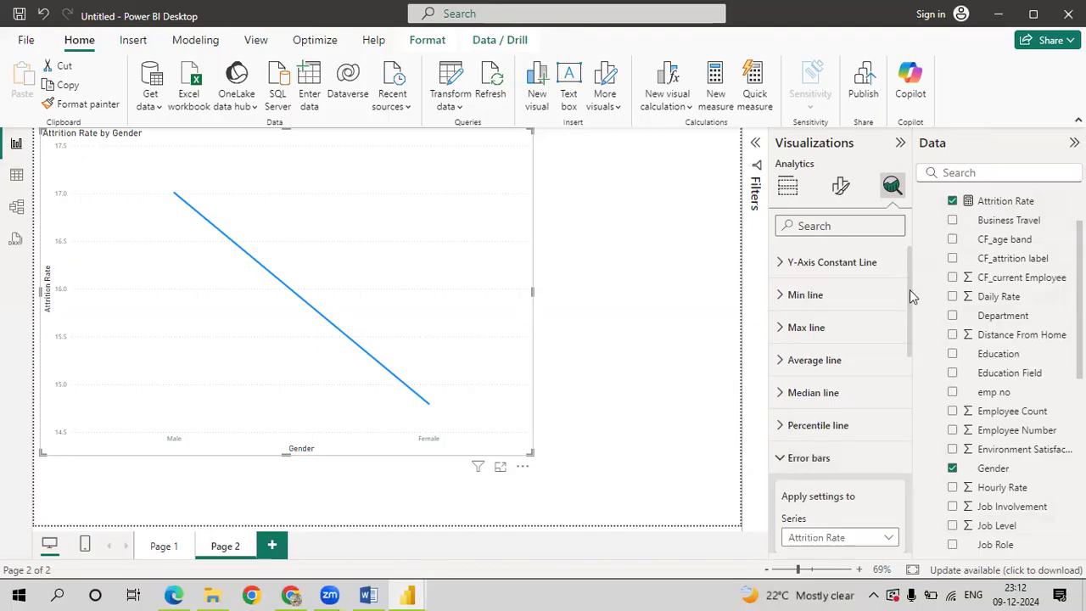
scroll(911, 297, "down", 3)
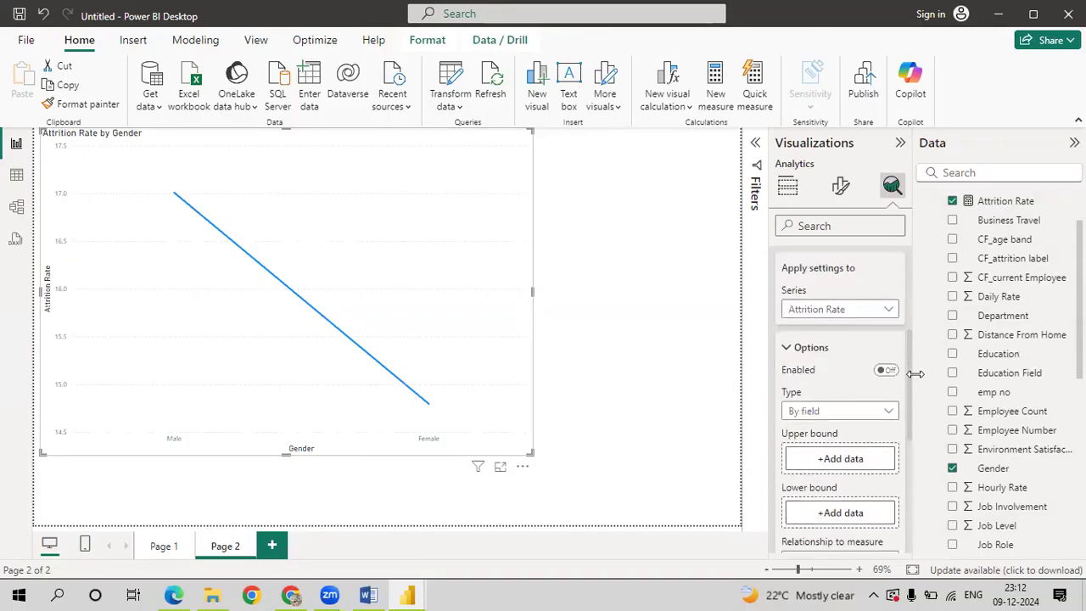
left_click(886, 370)
scroll(911, 340, "down", 3)
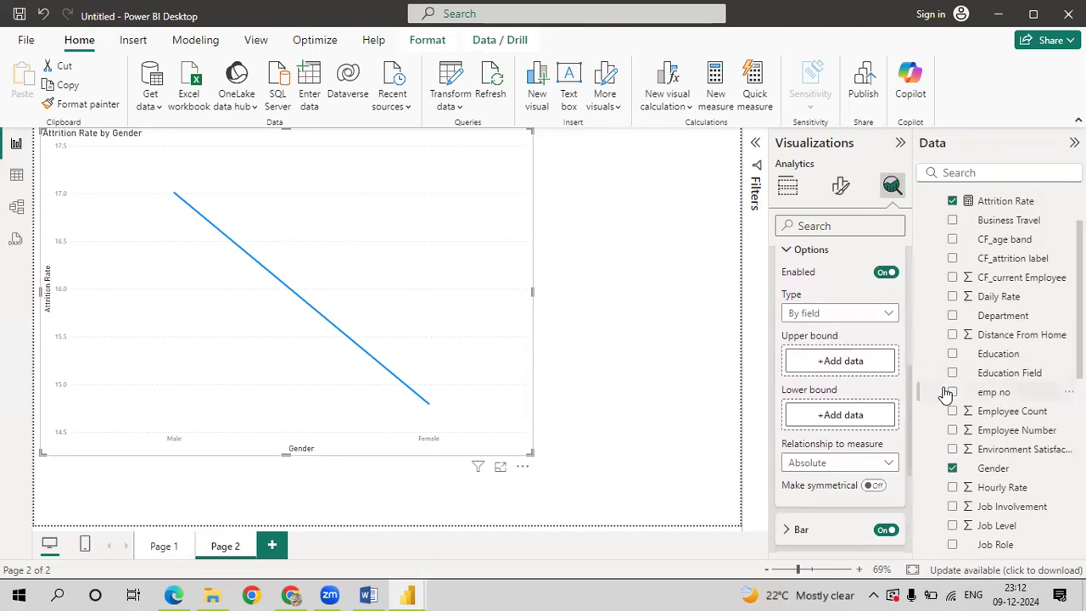
Assign the lower measure to the error bars' lower bound and the upper measure to their upper bound
scroll(1009, 371, "down", 5)
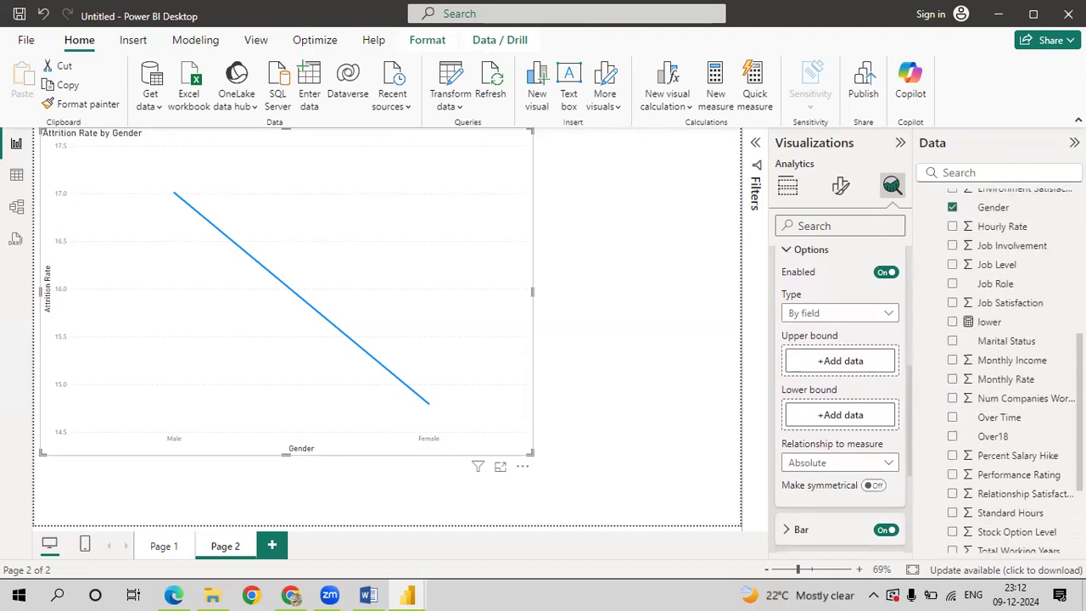
left_click_drag(994, 326, 827, 416)
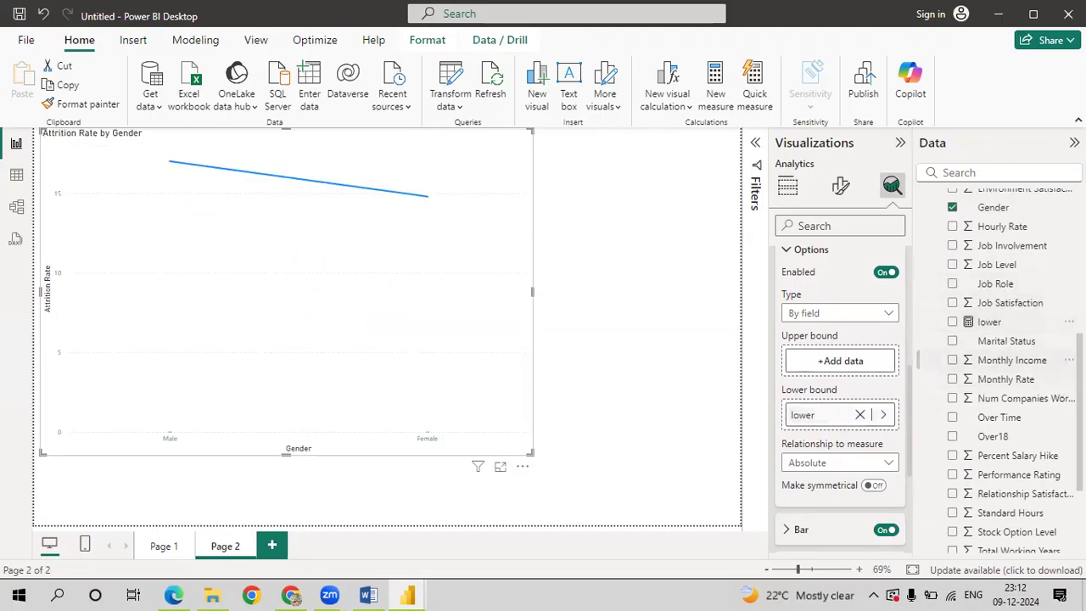
scroll(1050, 393, "down", 3)
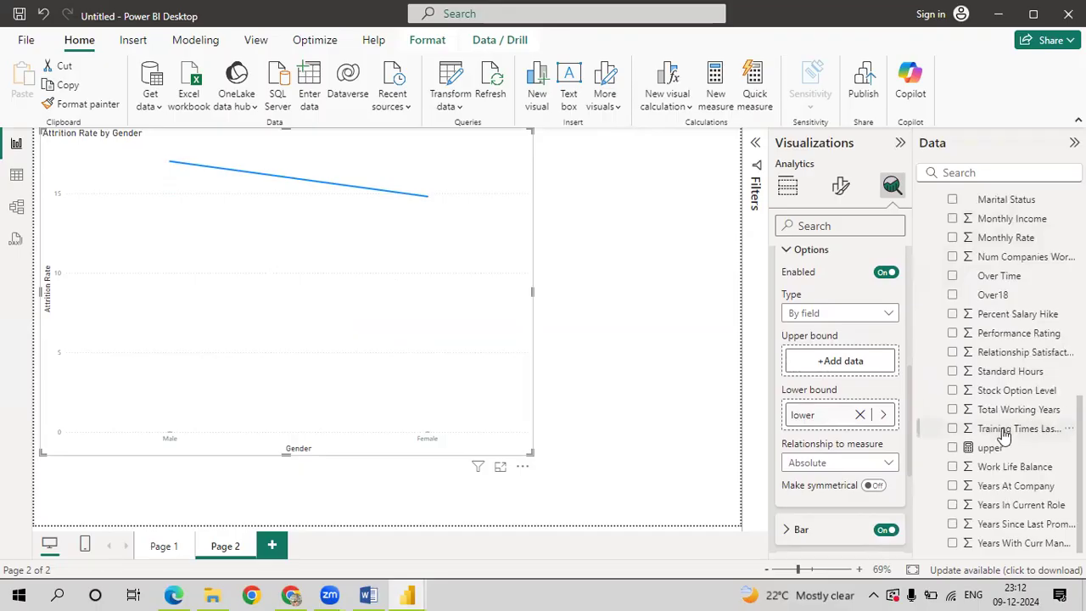
left_click_drag(991, 448, 838, 360)
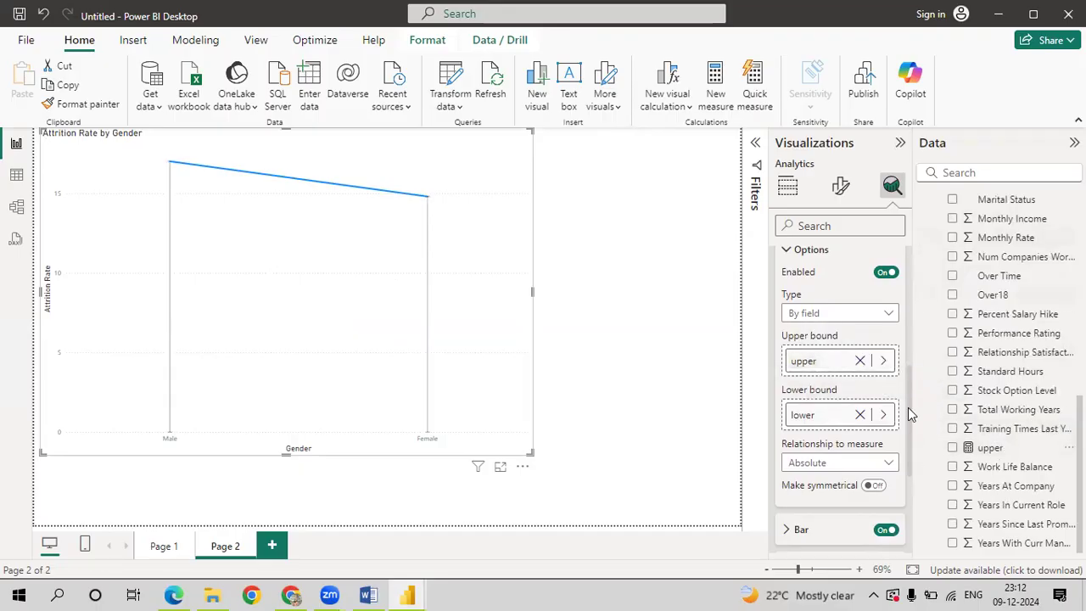
Set the bar width of the line chart's error bars to 4
scroll(907, 407, "down", 3)
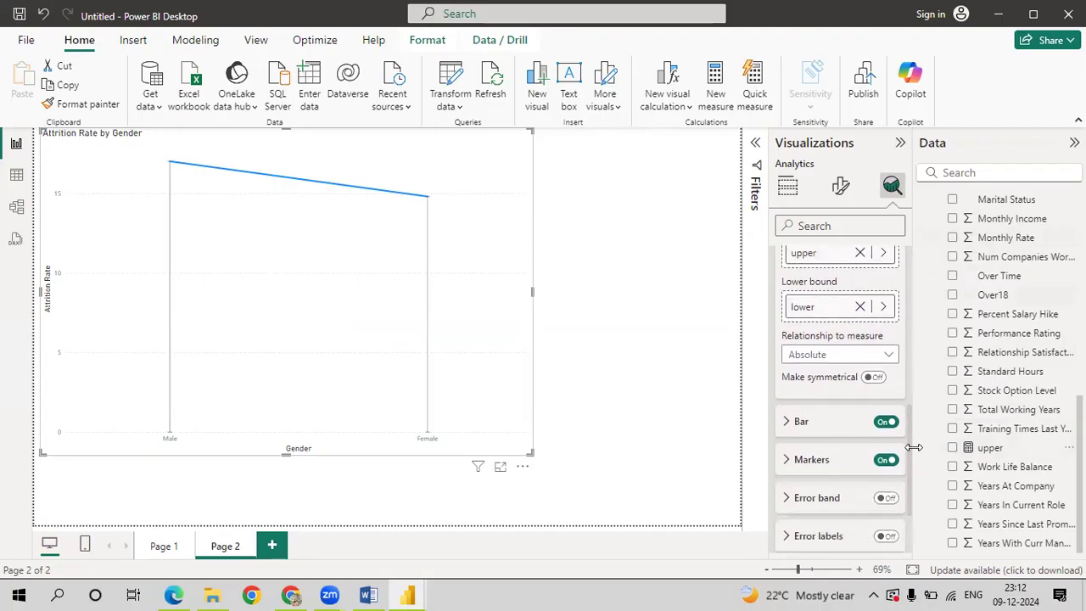
left_click(784, 430)
left_click(831, 522)
left_click(833, 521)
left_click(833, 522)
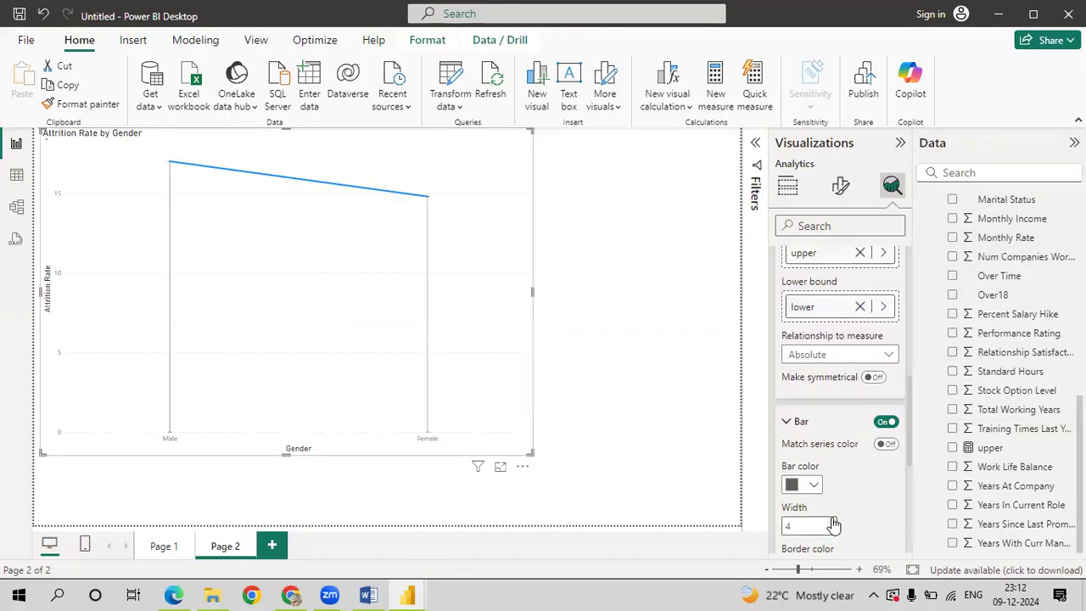
left_click(788, 423)
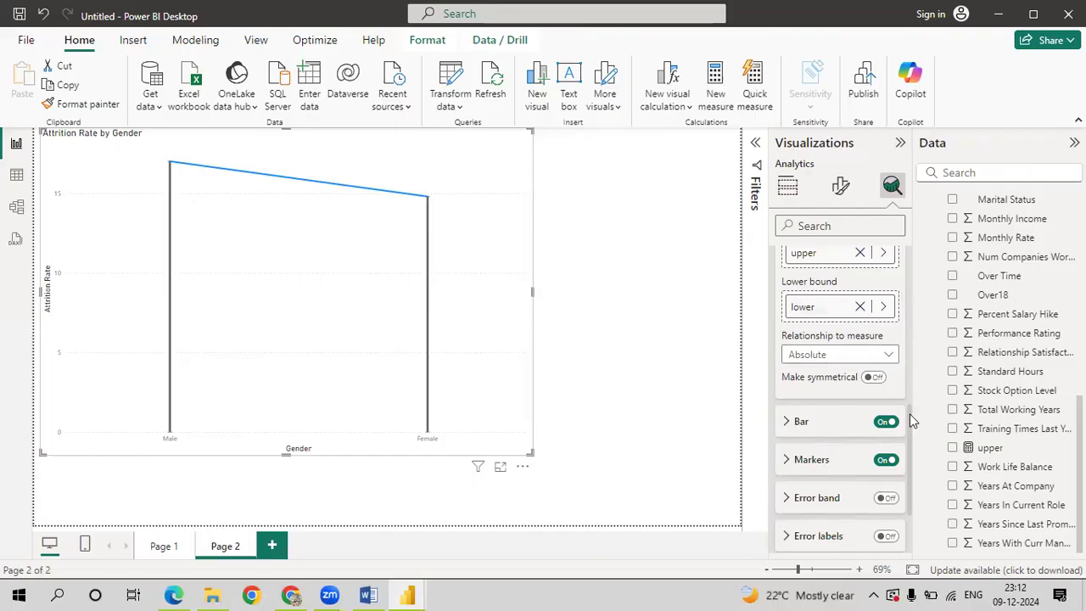
Set the line width of the Attrition Rate line chart to 0 px for all series
left_click(844, 187)
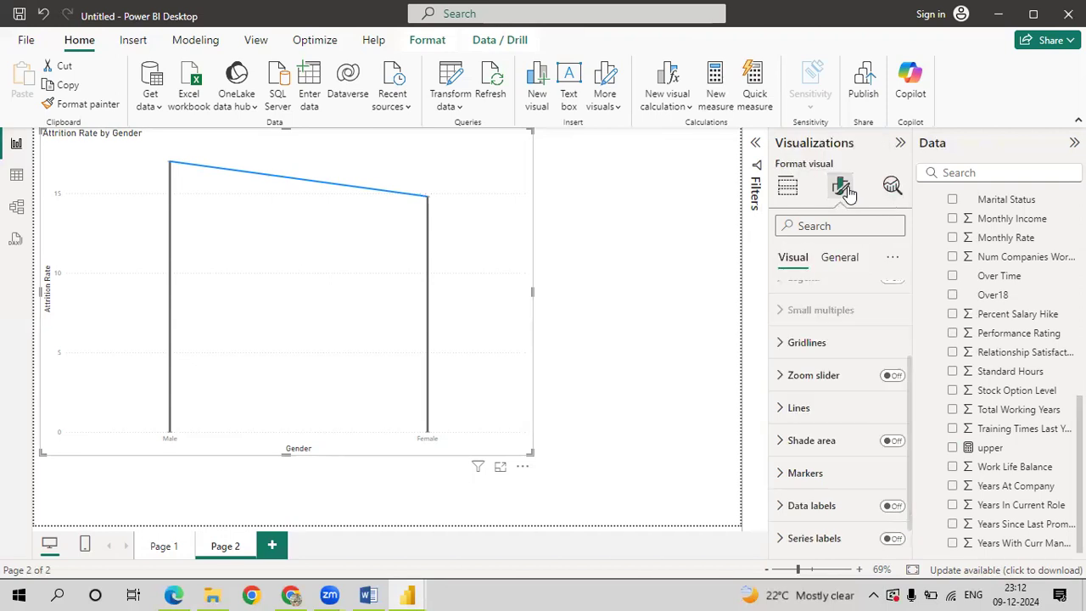
left_click(796, 409)
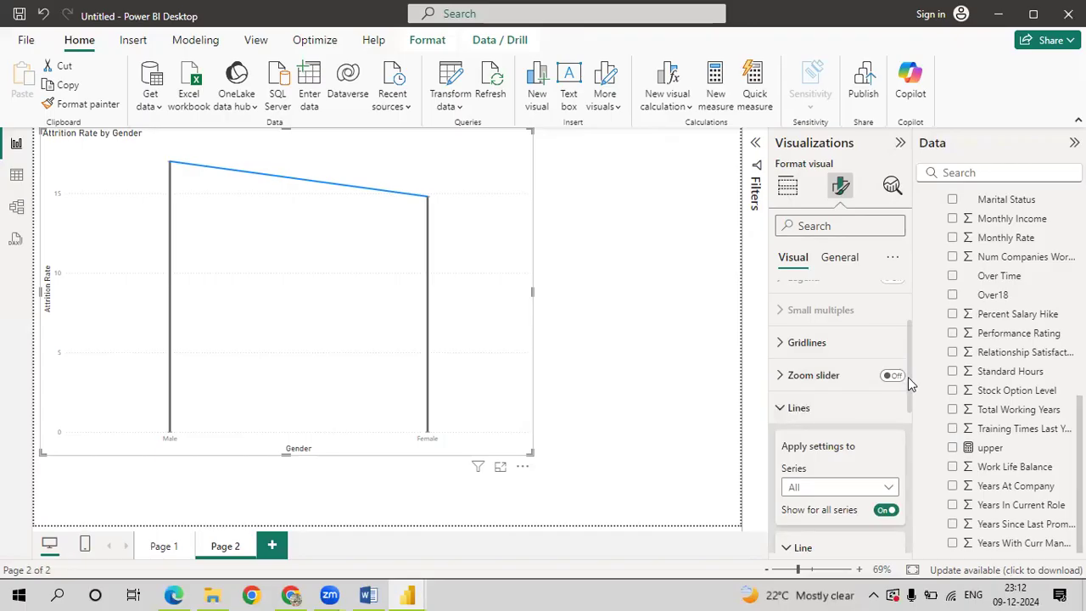
left_click_drag(908, 377, 906, 426)
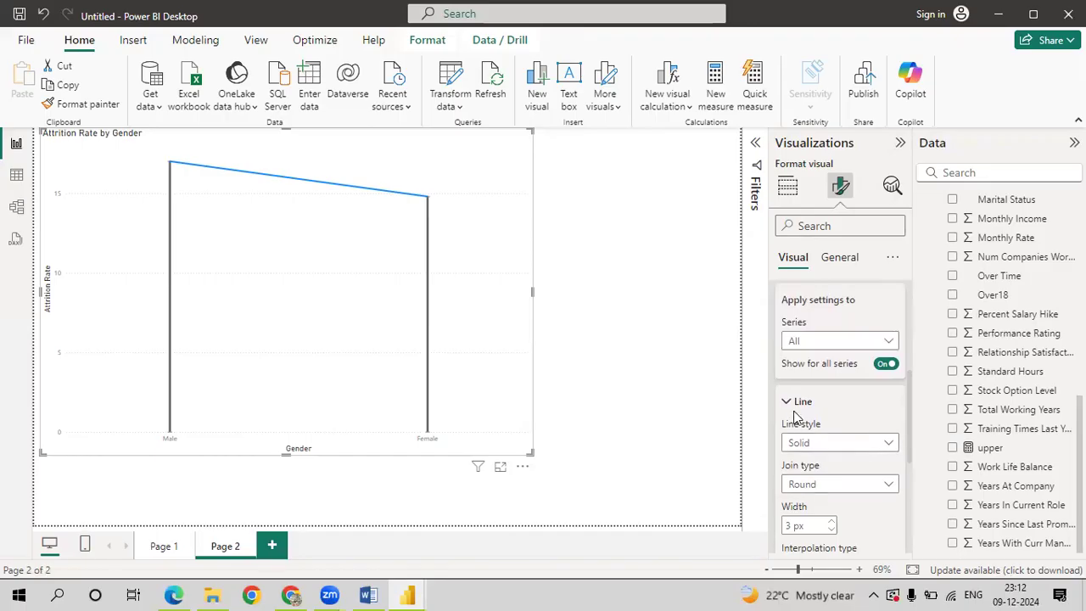
double_click(832, 530)
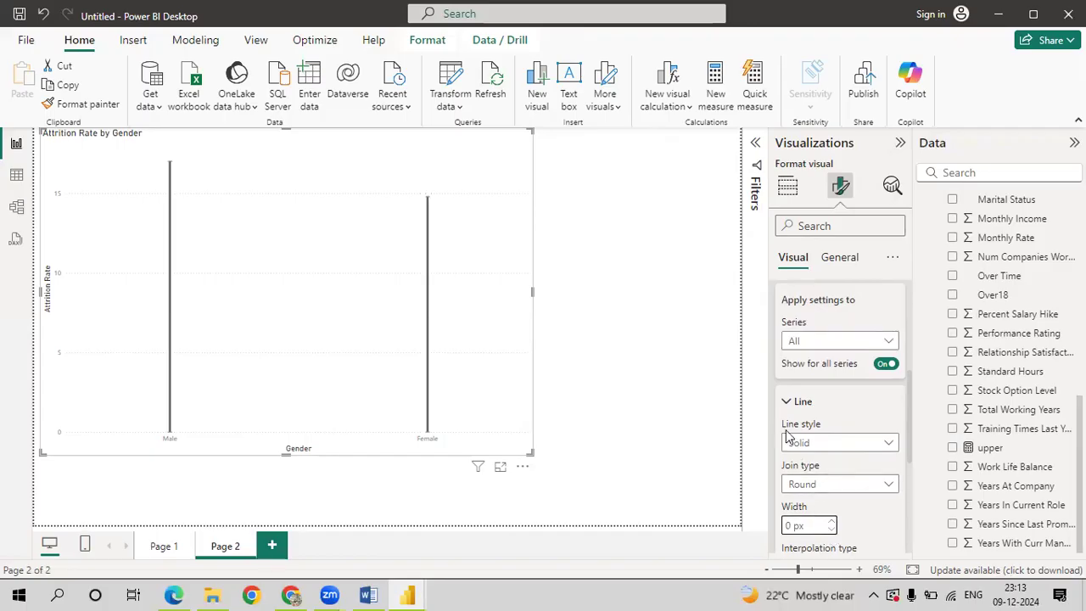
left_click(787, 402)
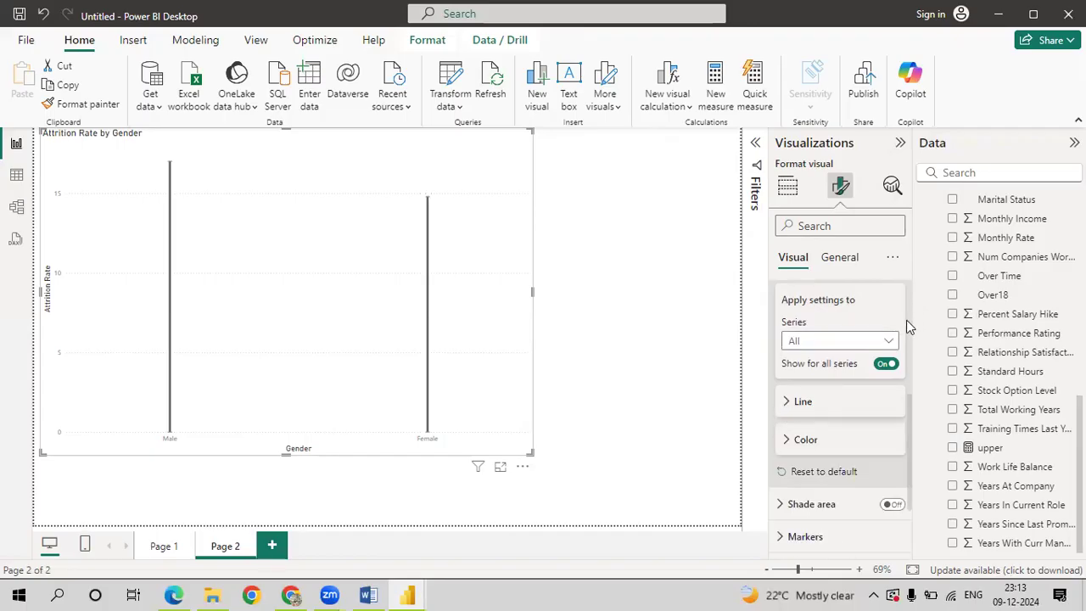
scroll(906, 320, "up", 5)
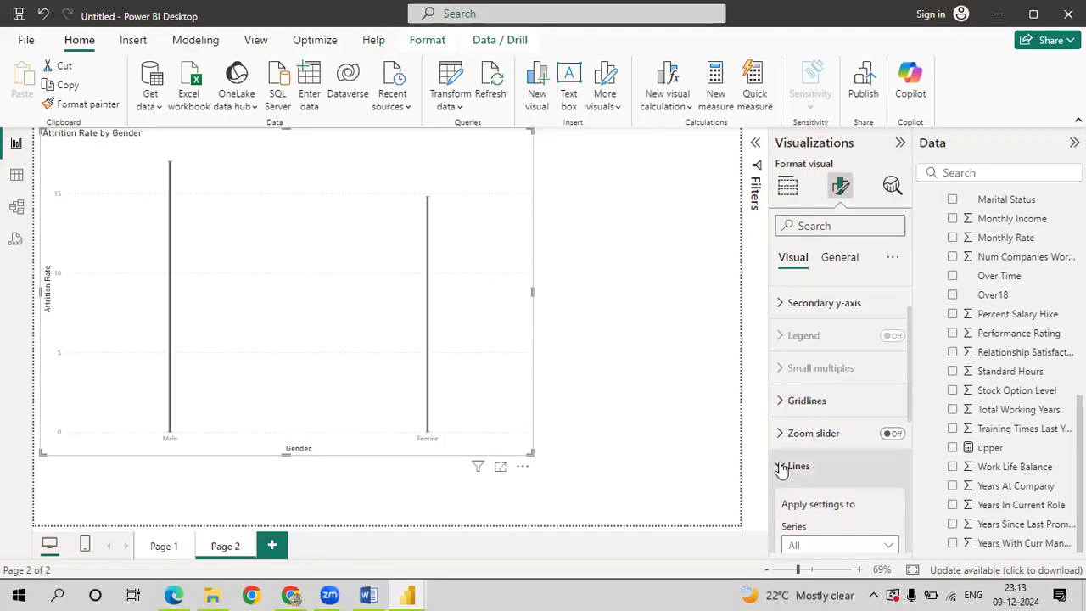
left_click(780, 467)
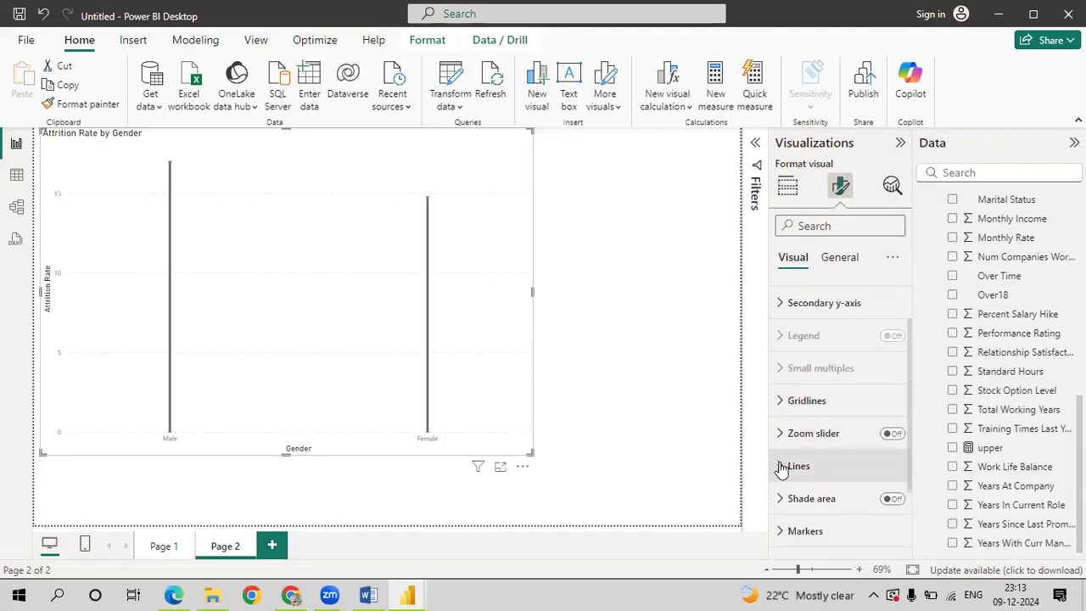
Turn on markers for all categories of the line chart
left_click(783, 536)
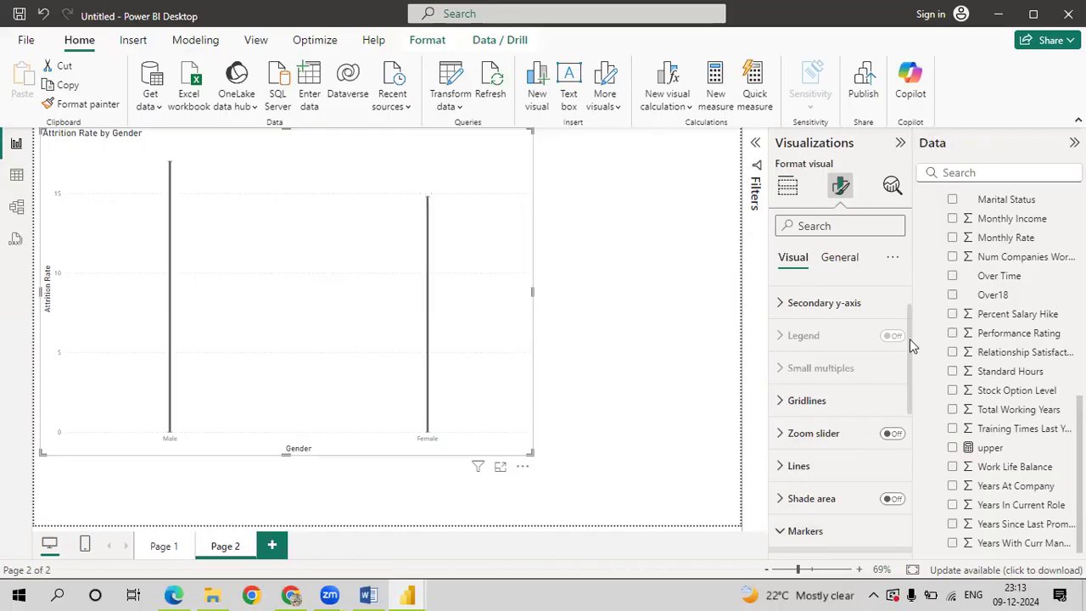
left_click_drag(909, 339, 907, 418)
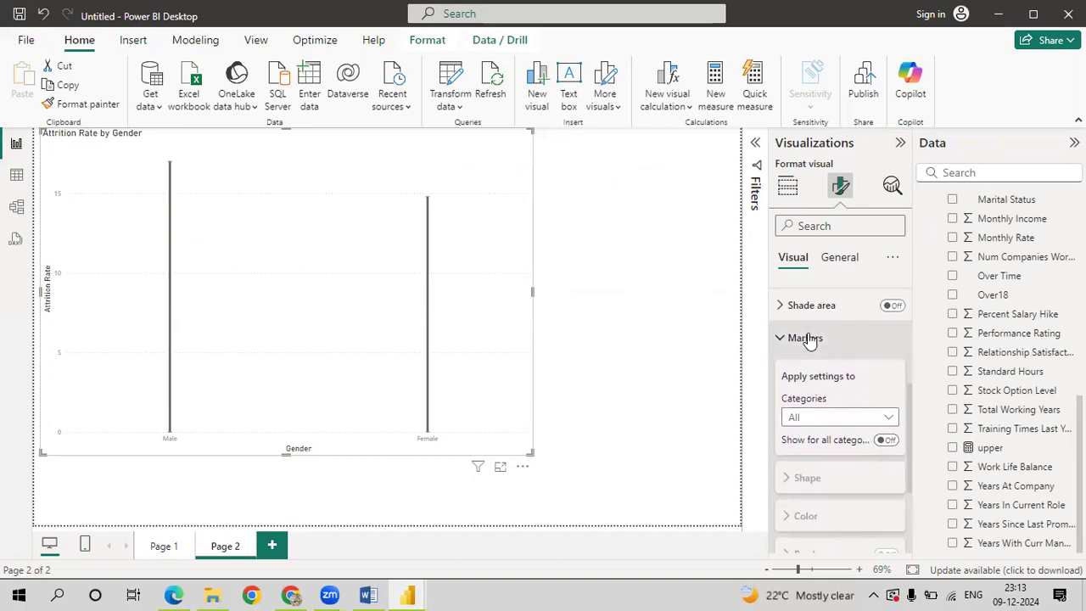
left_click(887, 441)
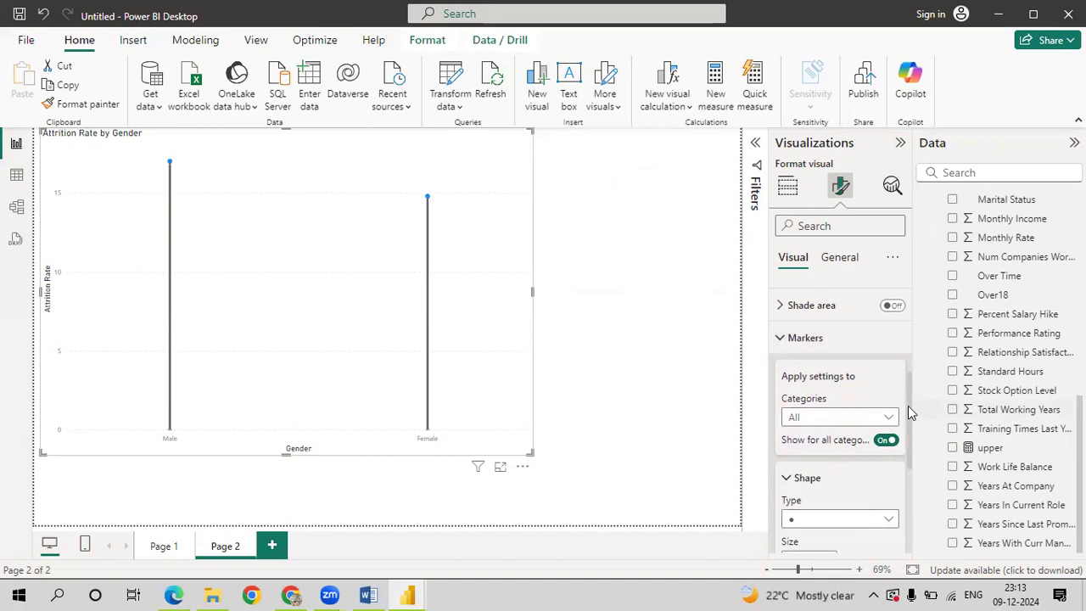
Set the size of the line chart's round markers to 20 px
left_click_drag(907, 406, 903, 450)
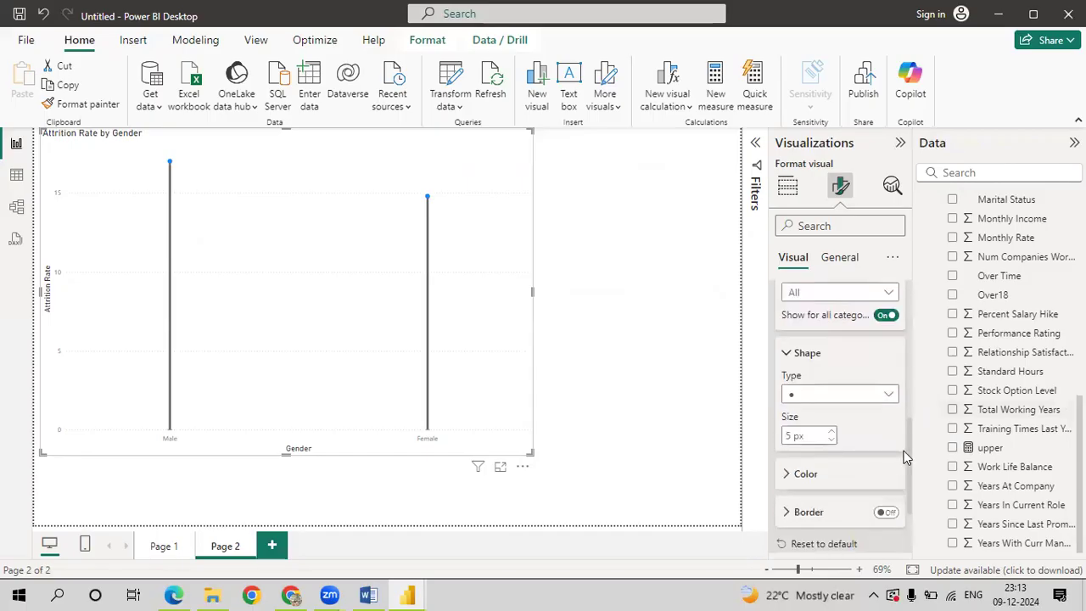
left_click(829, 436)
type("13")
key("BackSpace")
type("8")
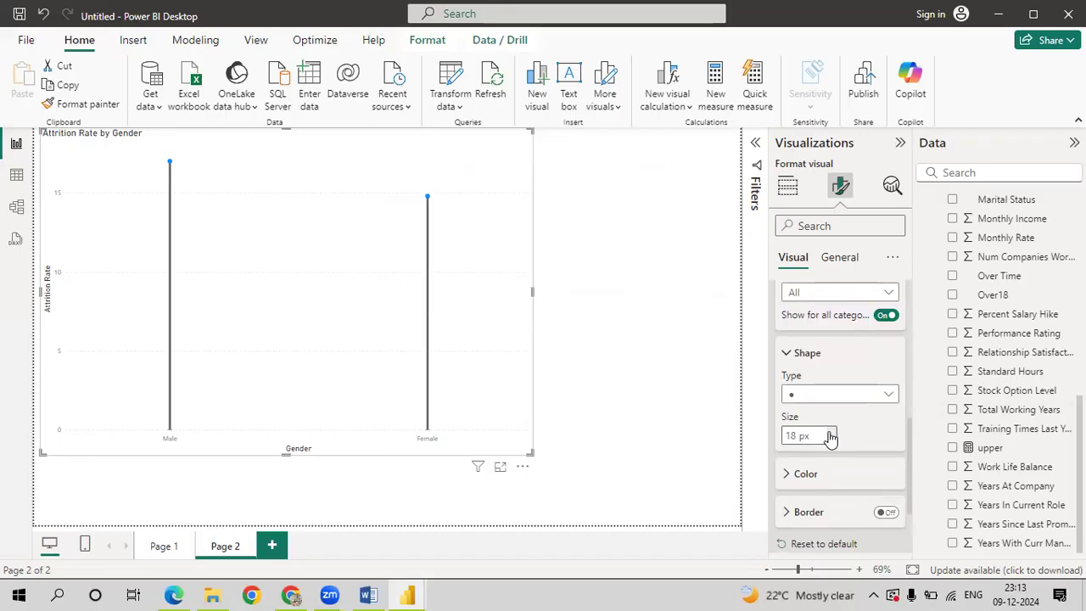
left_click(830, 433)
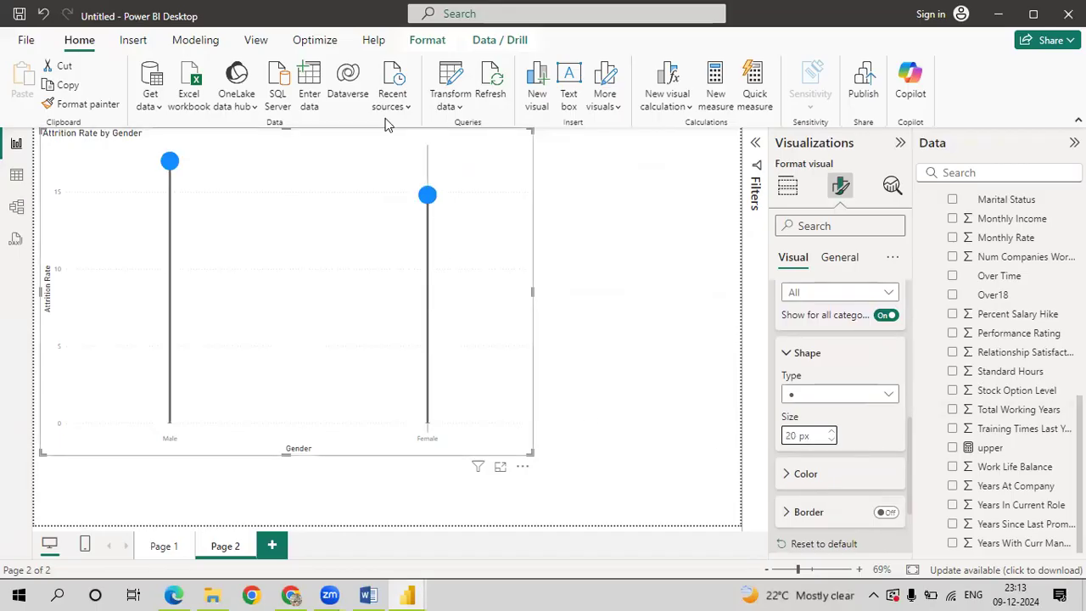
left_click(787, 355)
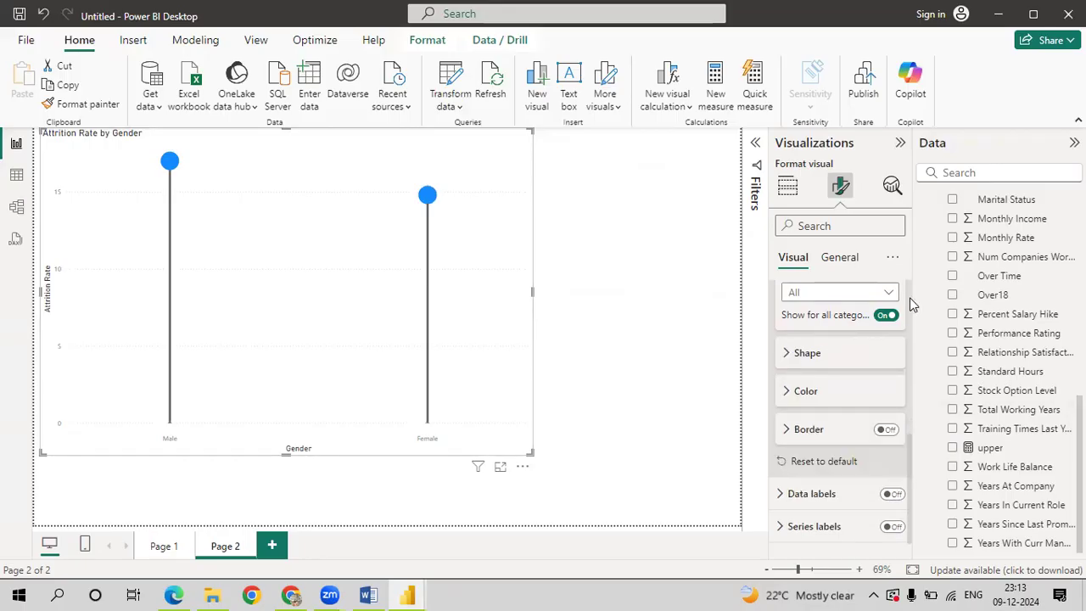
scroll(910, 298, "up", 4)
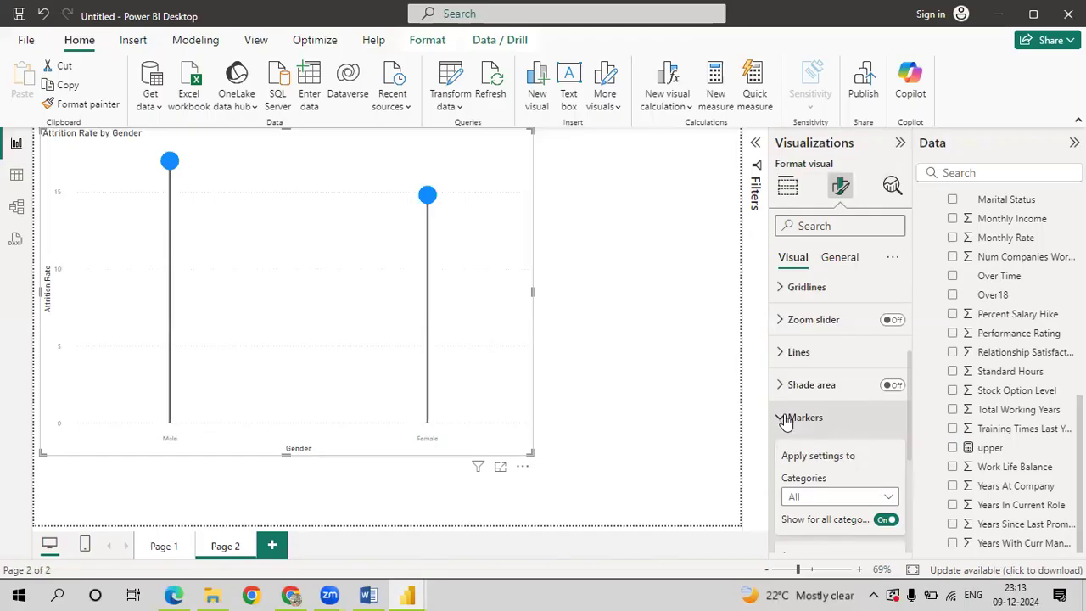
left_click(782, 417)
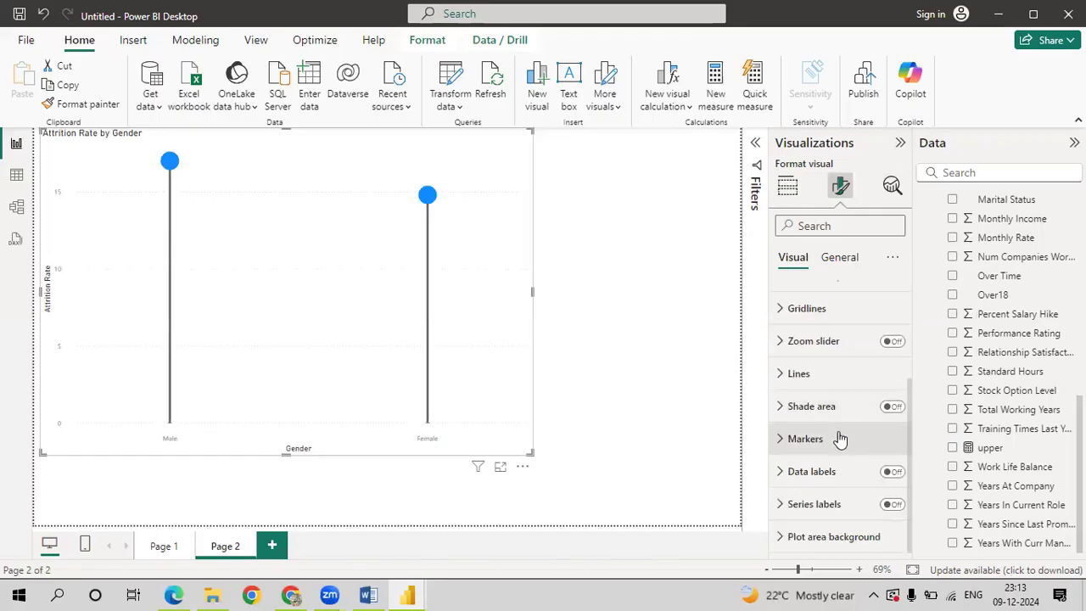
Turn on the chart's data labels and set their position to Above
left_click(893, 472)
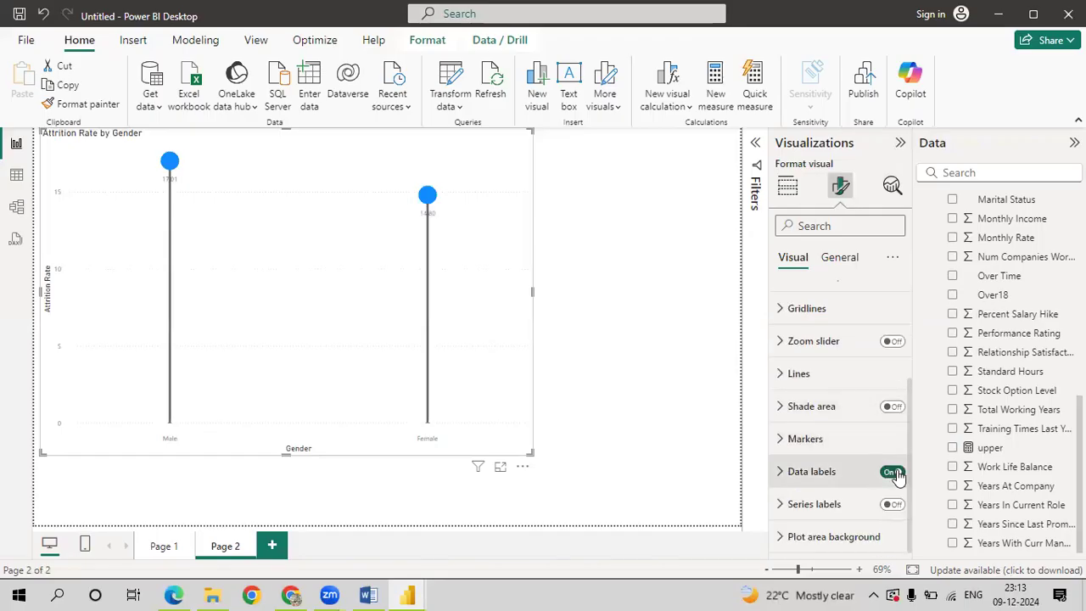
left_click(777, 475)
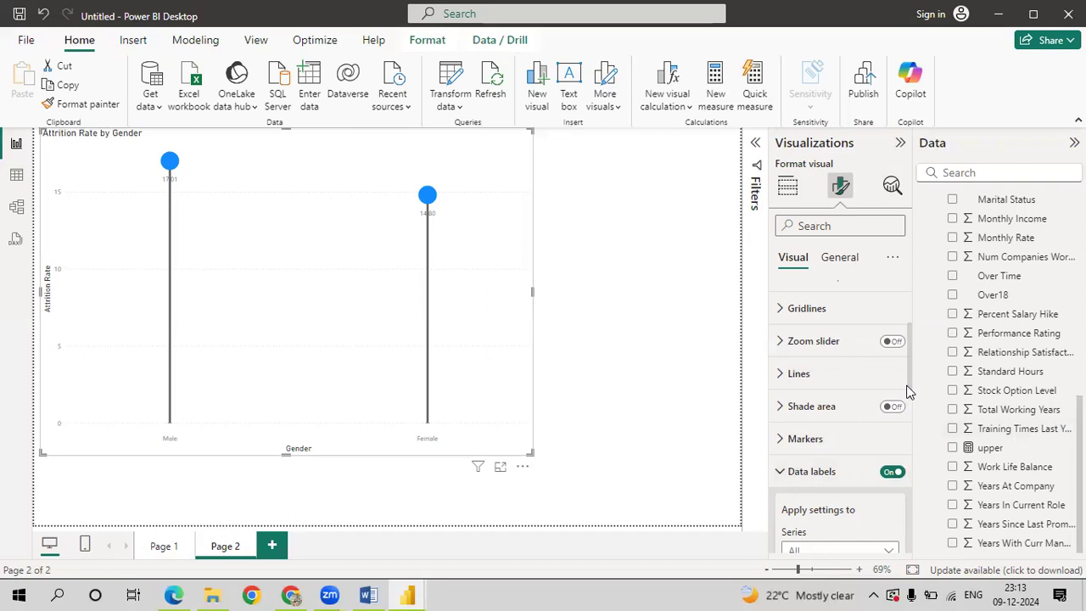
left_click_drag(908, 391, 909, 457)
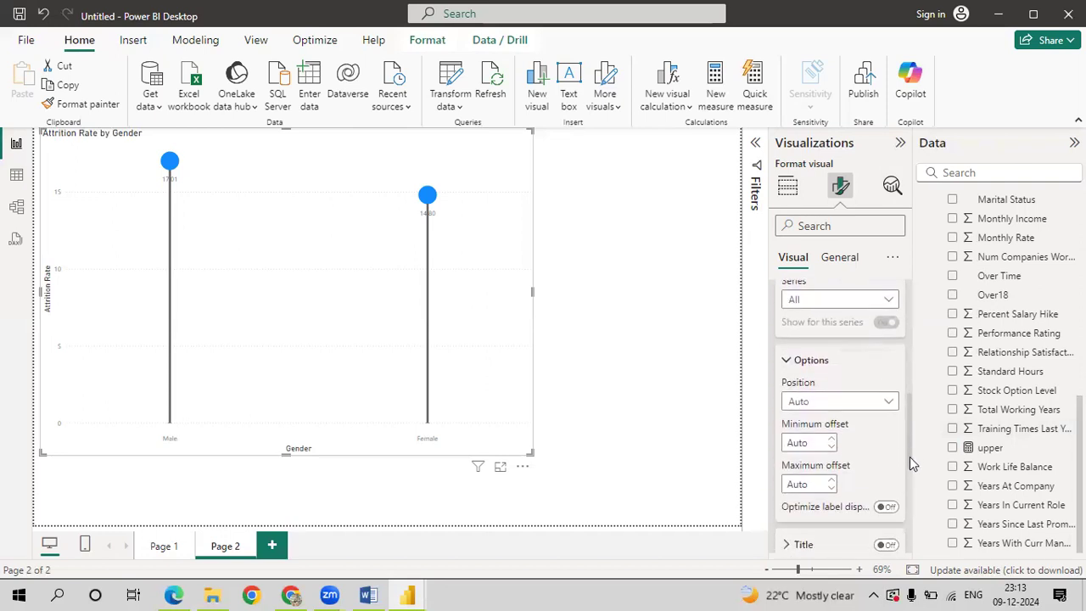
left_click(827, 404)
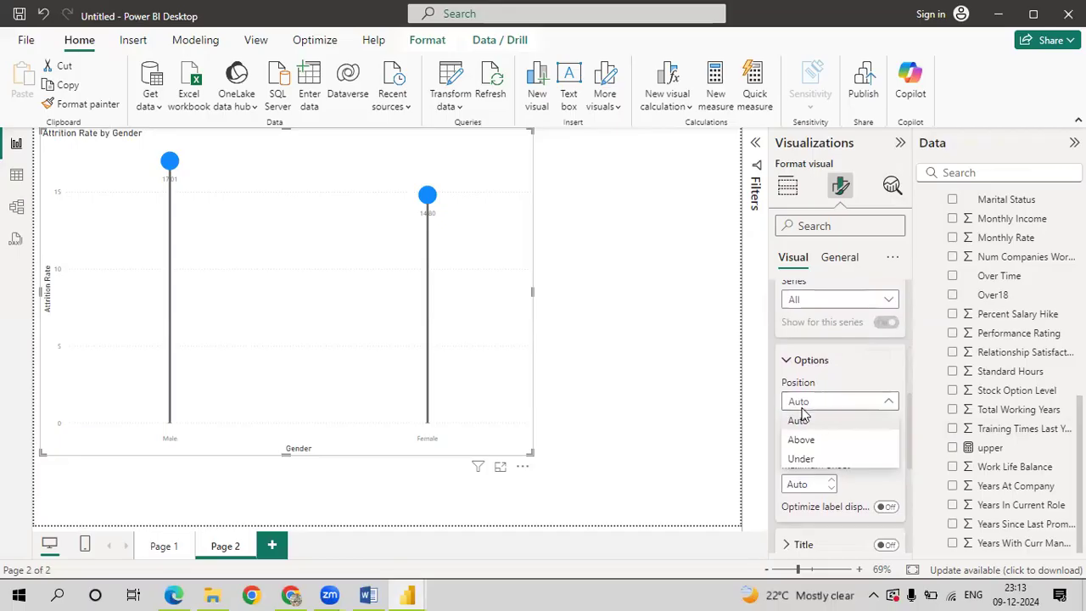
left_click(804, 439)
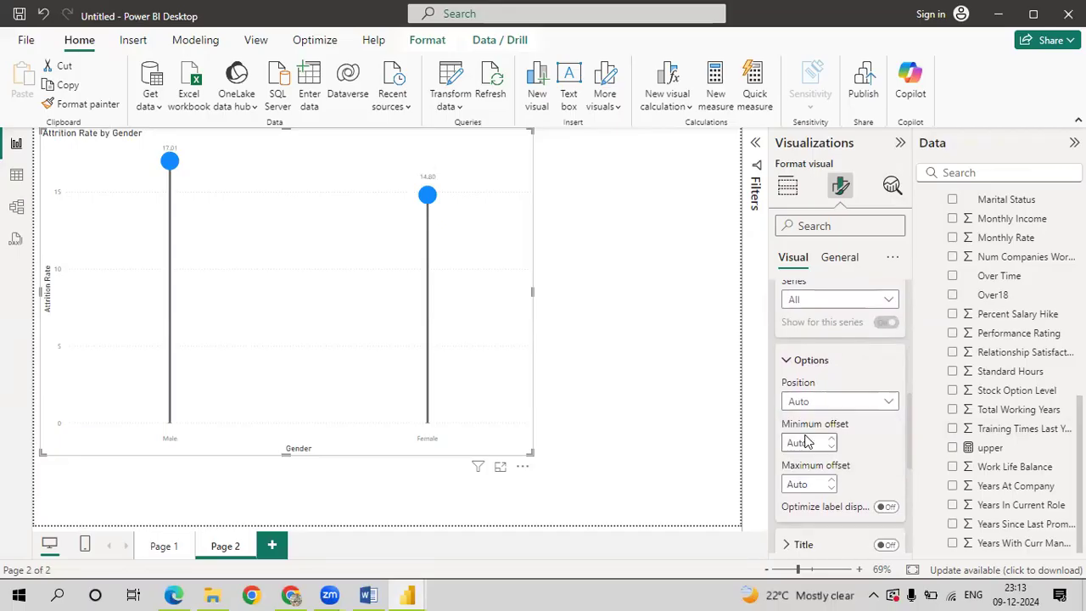
left_click(787, 363)
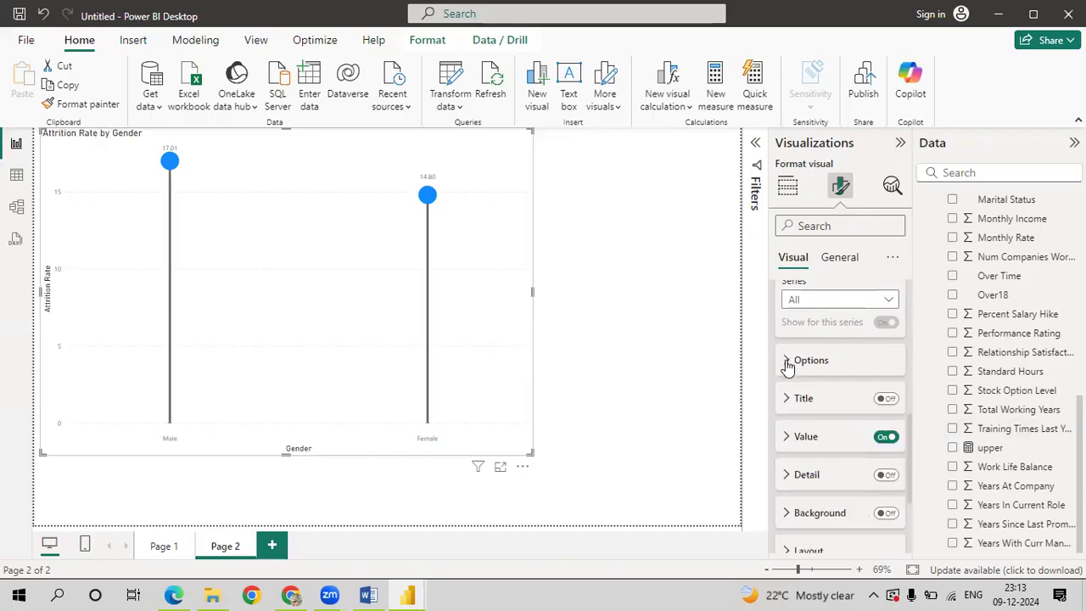
Set the font size of the data label values to 17
left_click(789, 436)
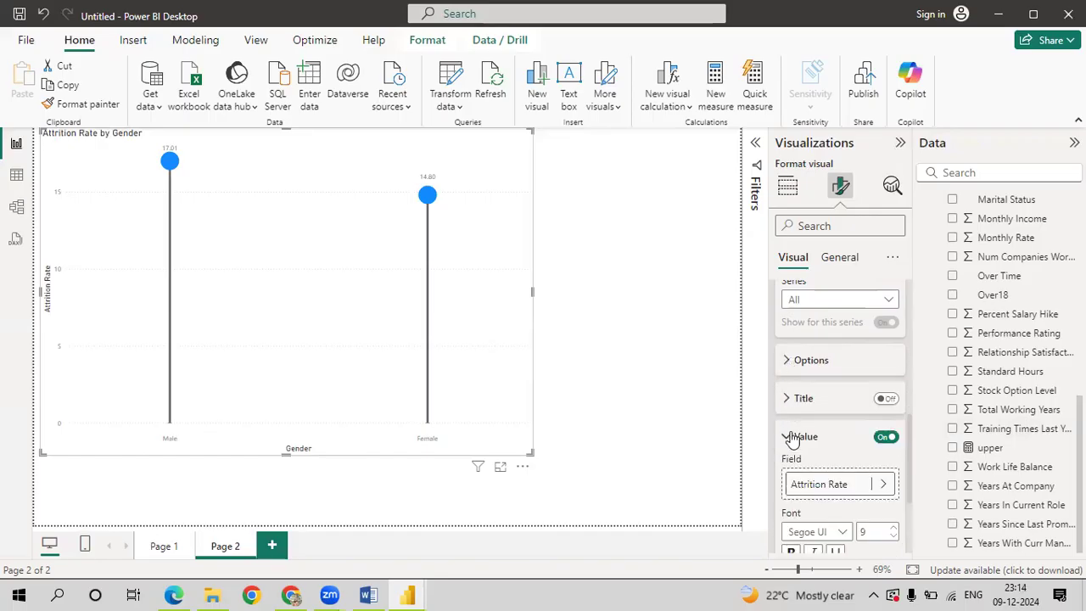
left_click(895, 527)
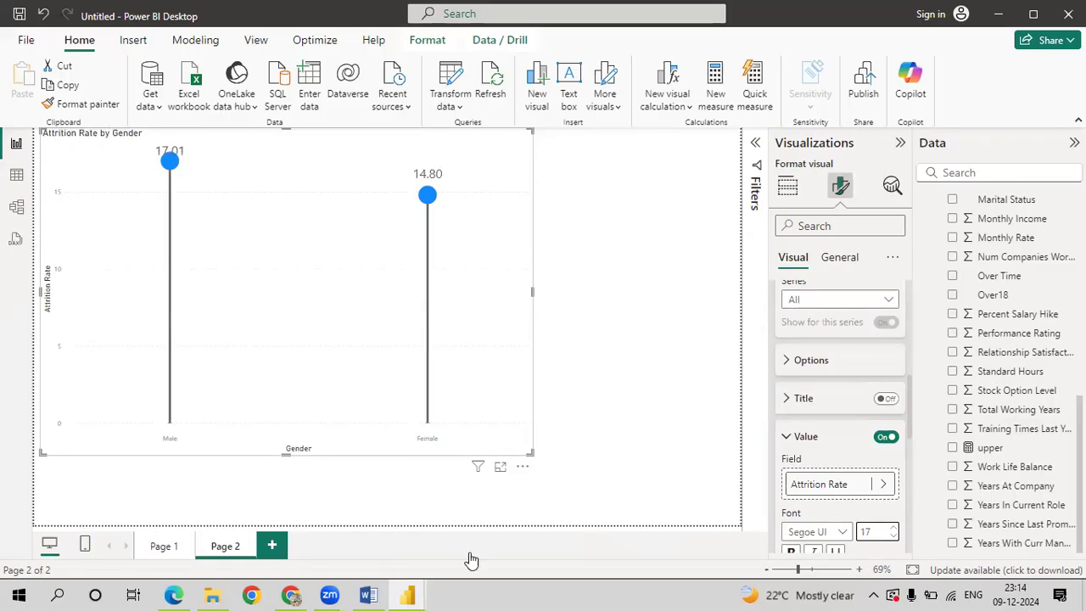
left_click(788, 438)
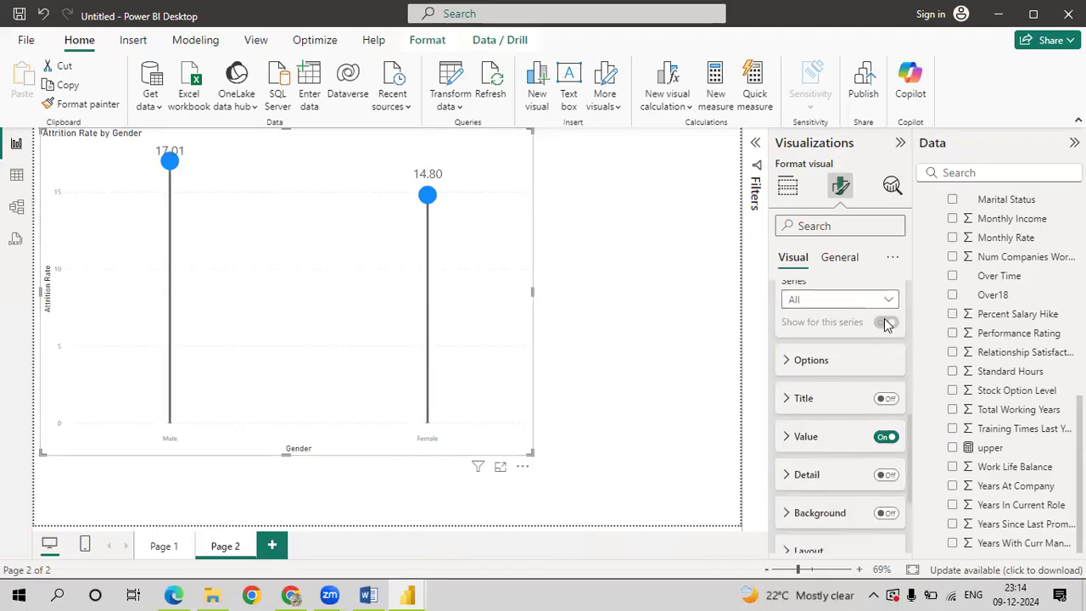
scroll(909, 362, "up", 3)
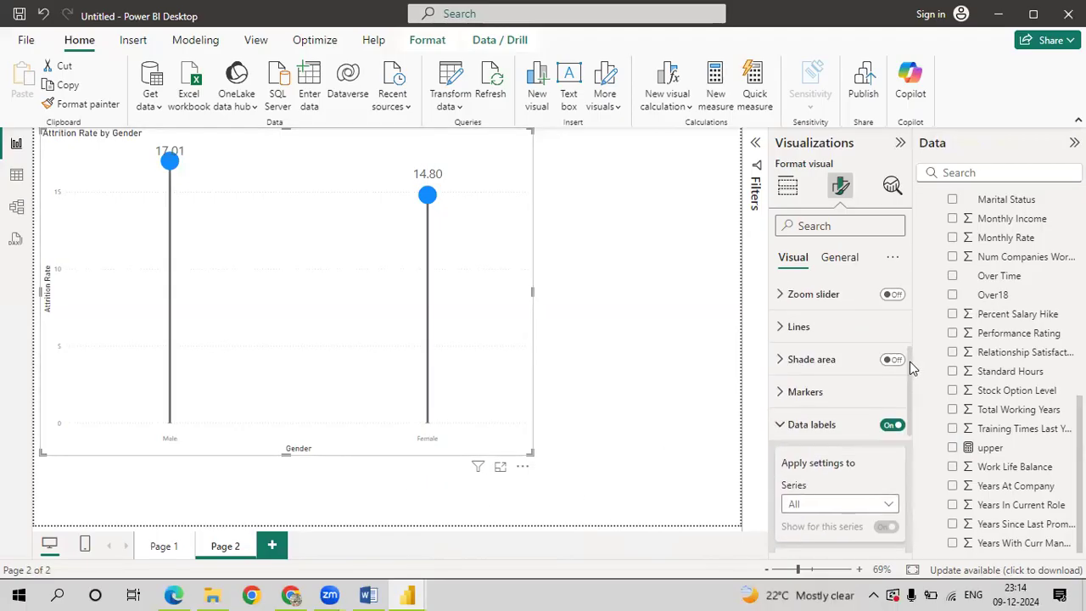
left_click(783, 424)
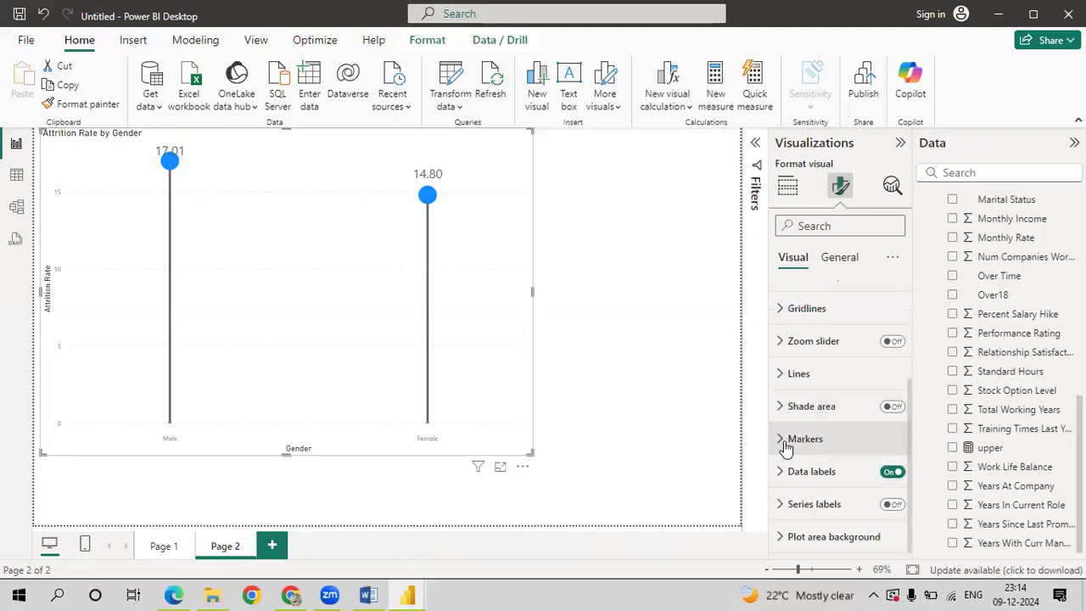
Set the marker colour of the Male category to the light purple theme colour
left_click(785, 441)
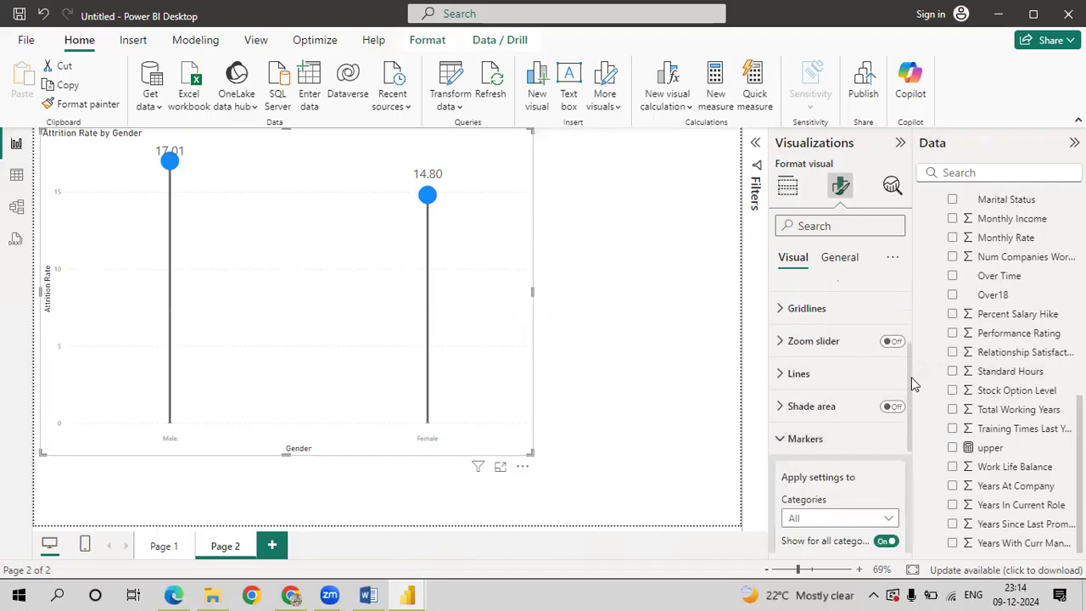
left_click_drag(911, 376, 911, 424)
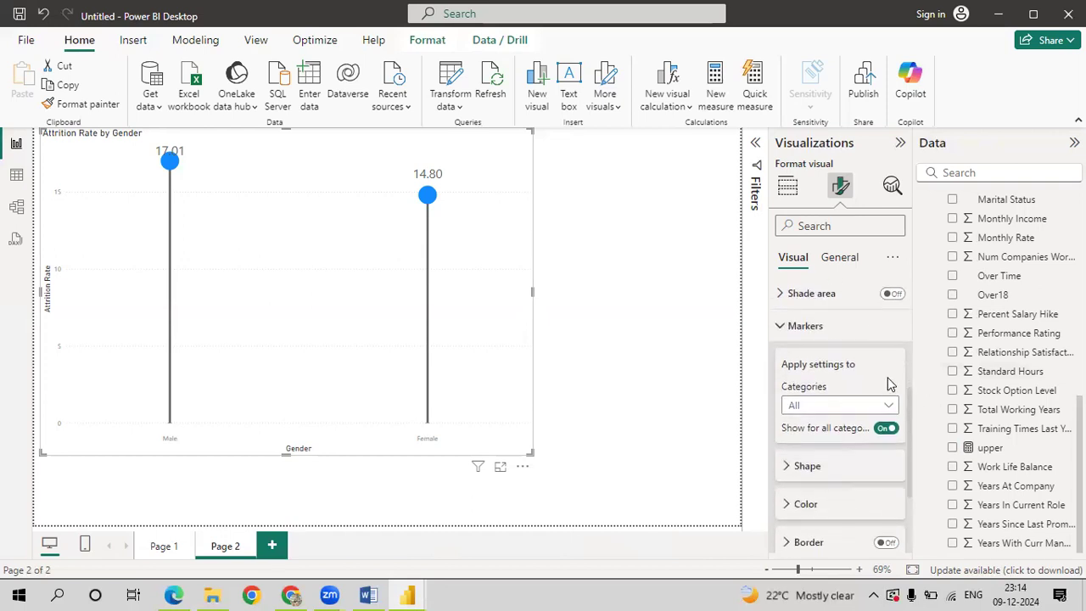
left_click(885, 405)
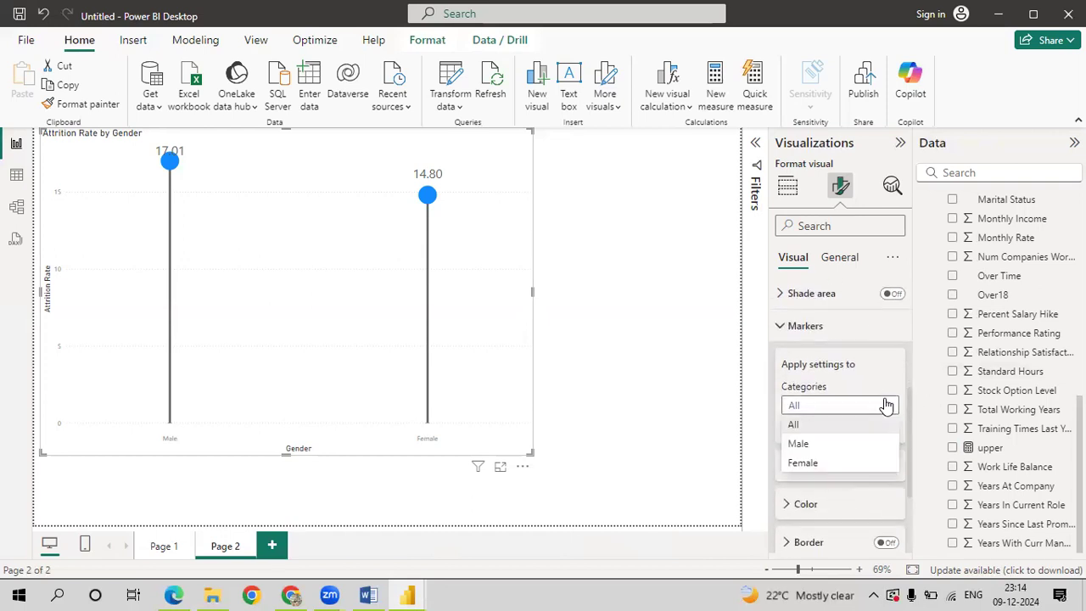
left_click(818, 444)
left_click(793, 505)
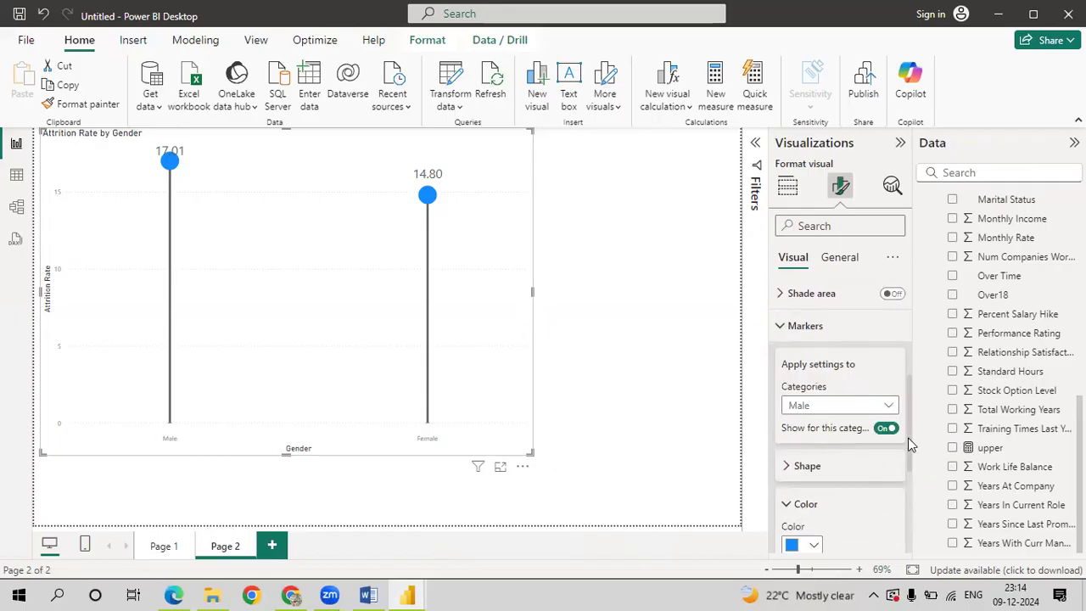
scroll(908, 448, "down", 2)
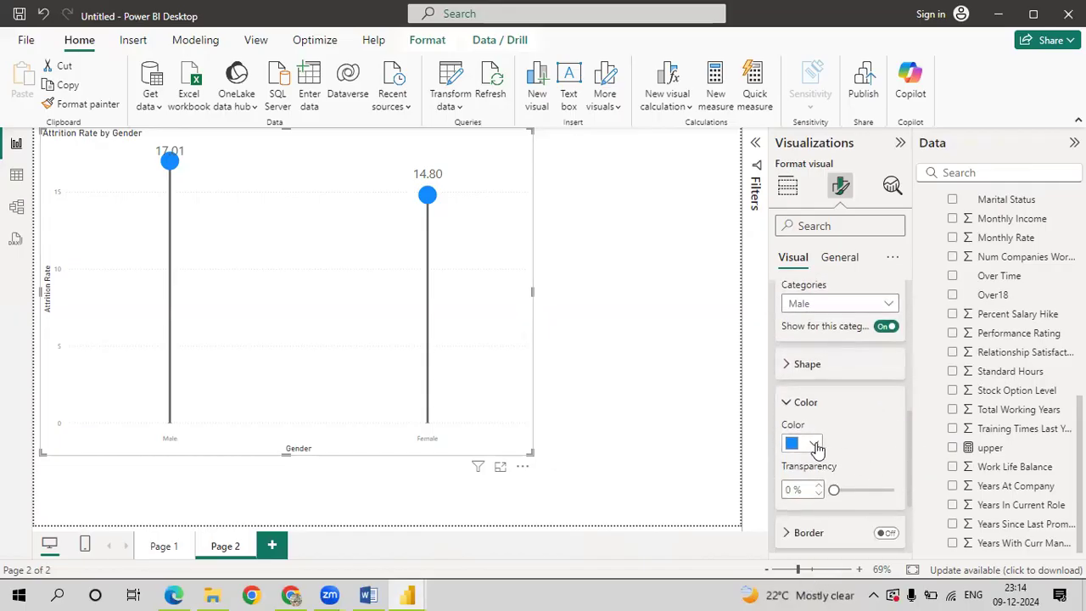
left_click(814, 446)
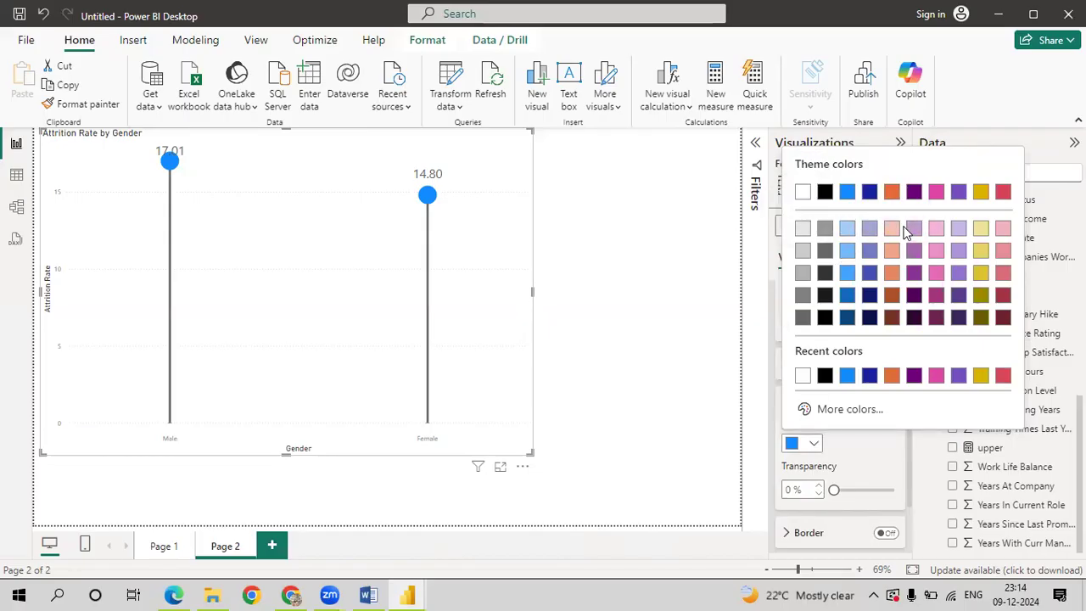
left_click(912, 229)
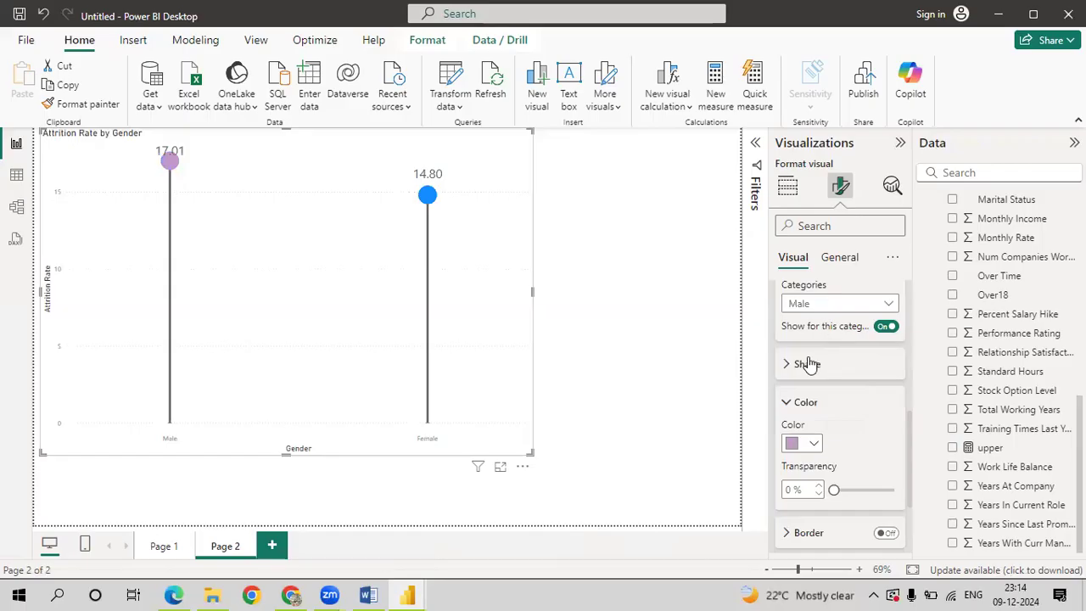
Set the marker colour of the Female category to the light yellow theme colour
left_click(886, 304)
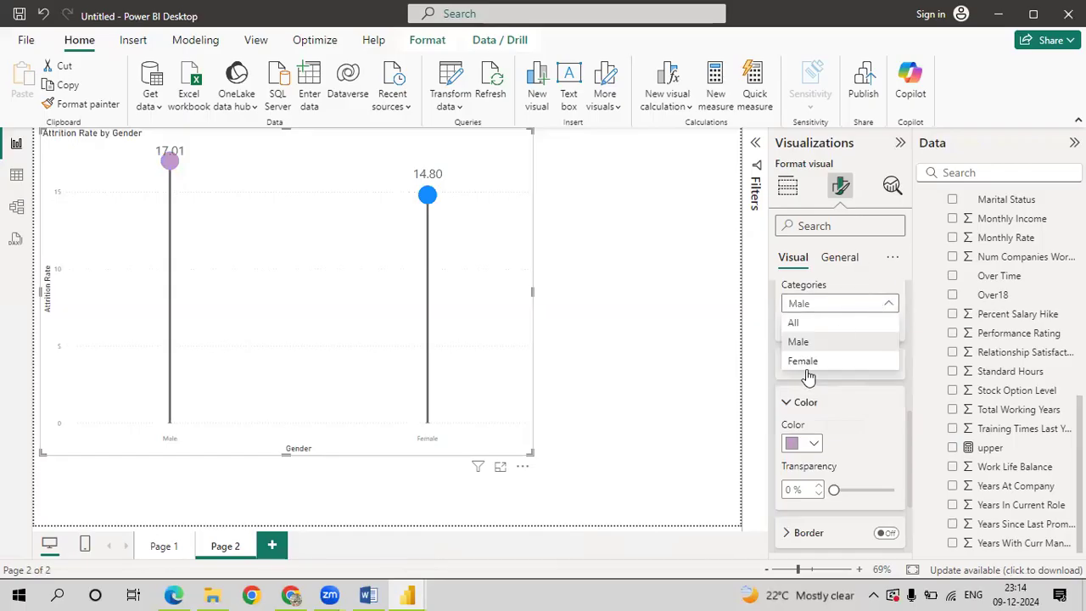
left_click(803, 361)
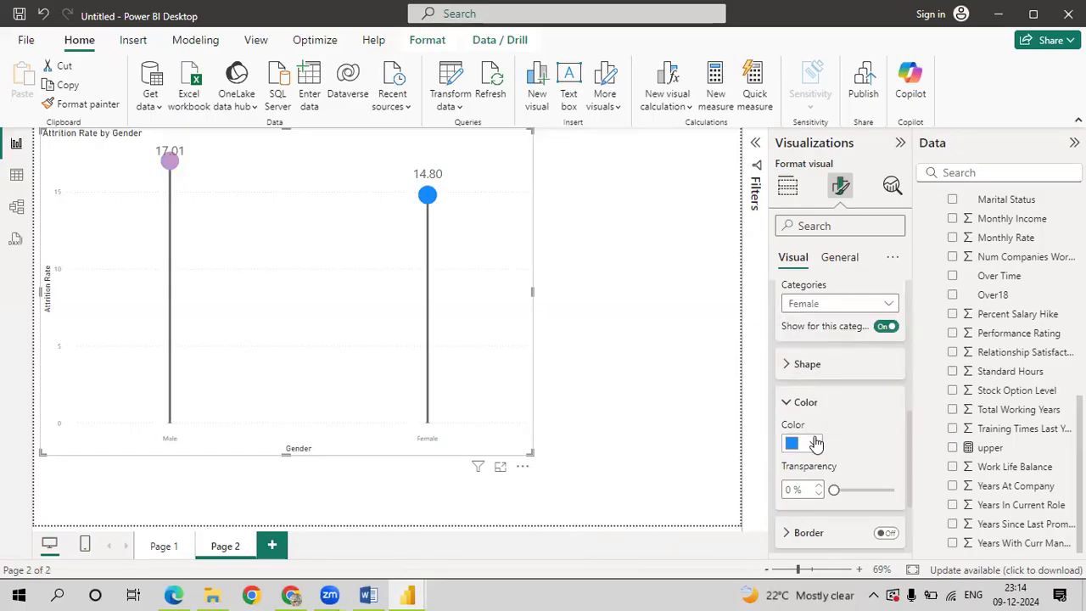
left_click(815, 443)
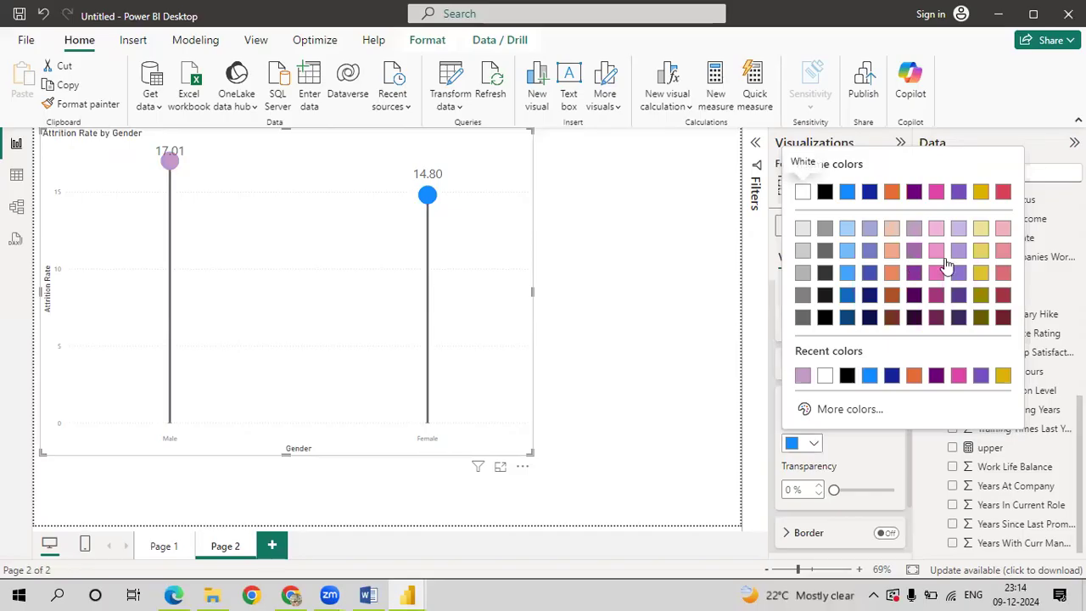
left_click(979, 229)
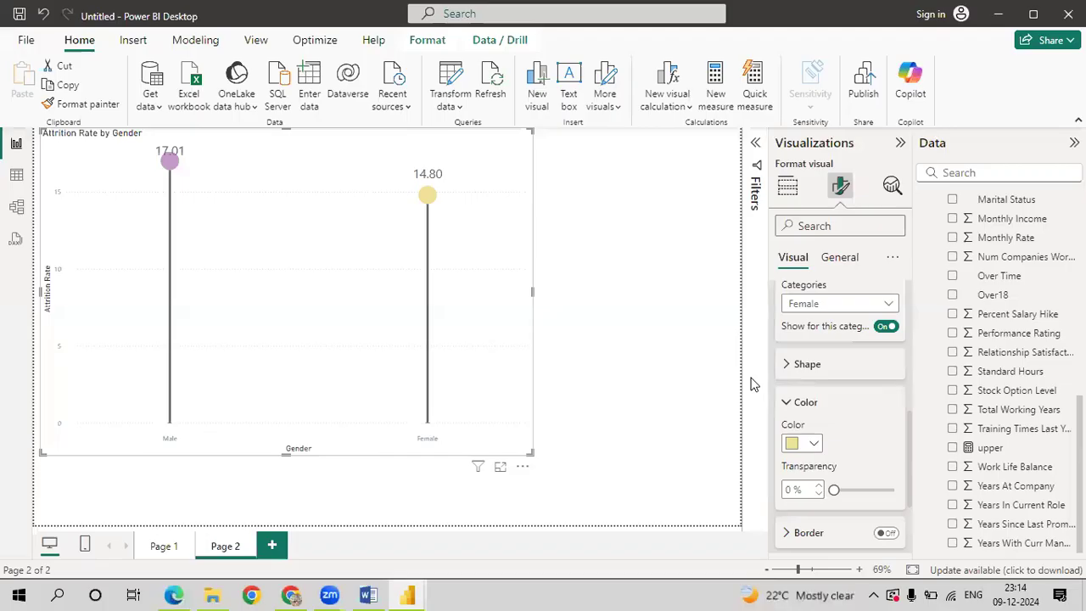
left_click(799, 404)
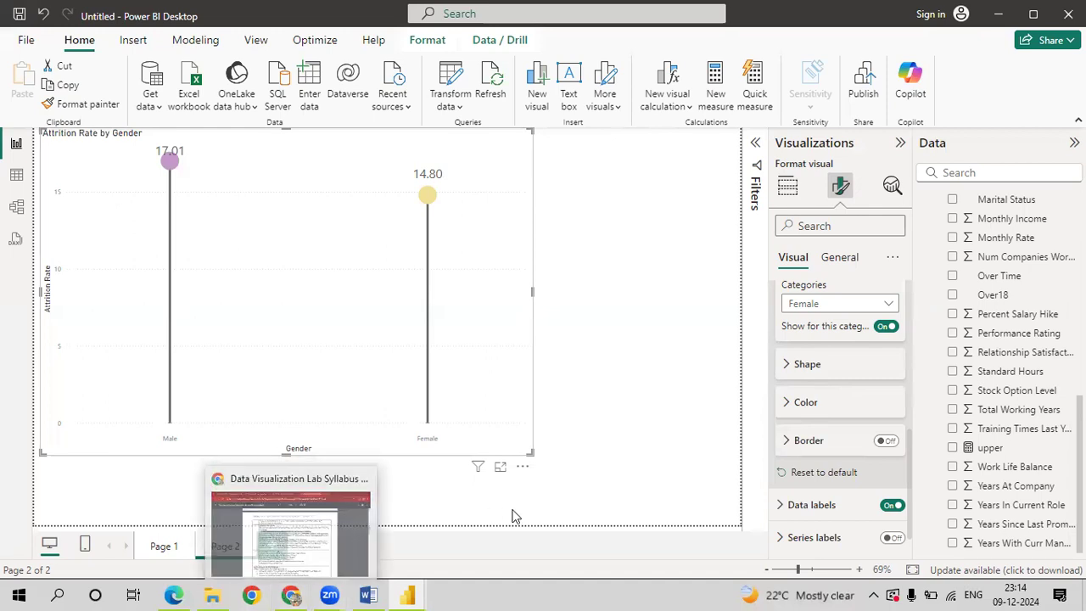
Switch to the lab syllabus PDF in Chrome, highlight the HR dataset's pie chart task, and return to Power BI
left_click(291, 595)
left_click(401, 315)
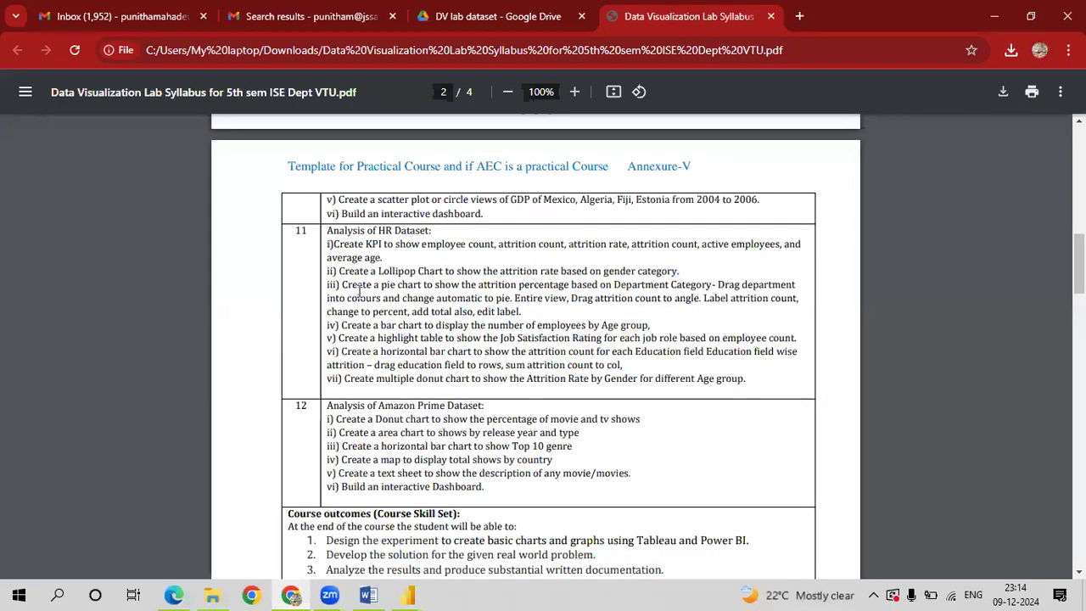
left_click_drag(343, 285, 712, 286)
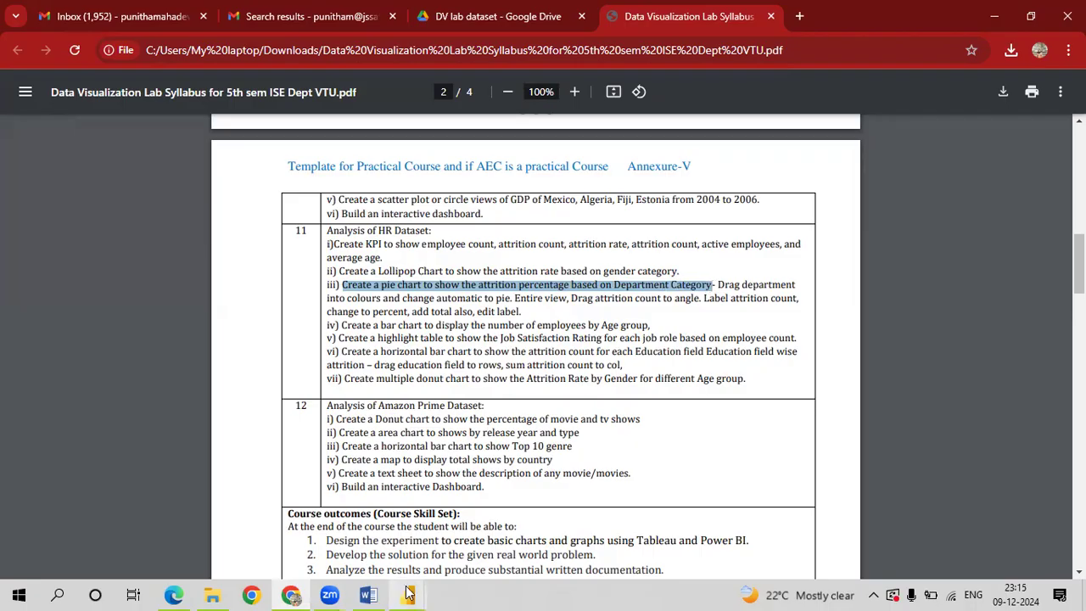
mouse_move(407, 594)
left_click(494, 506)
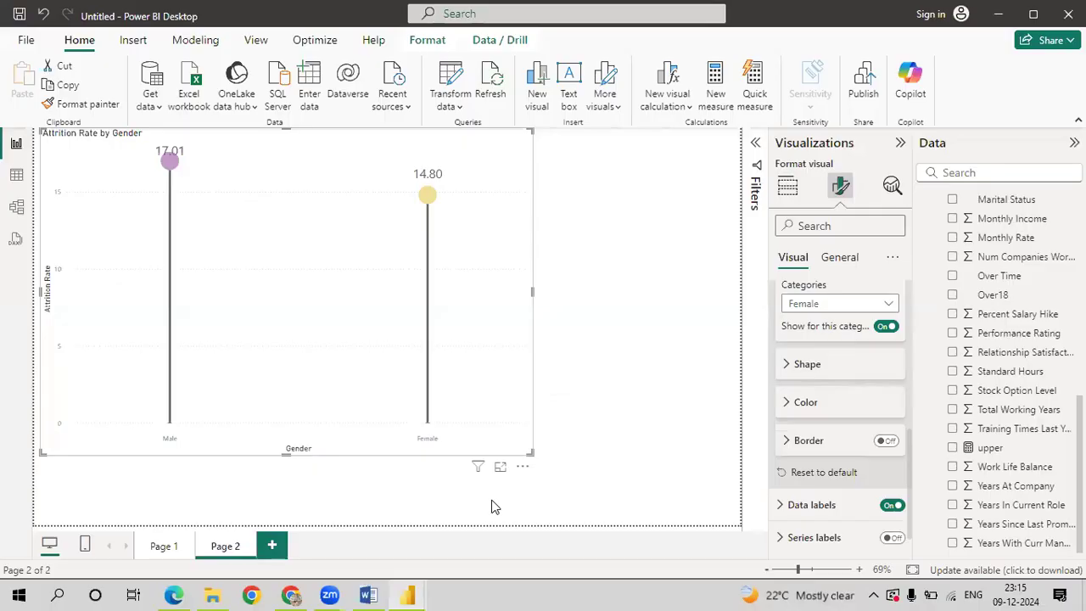
Add a new report page with an enlarged blank pie chart, postponing the Windows restart by an hour
left_click(275, 543)
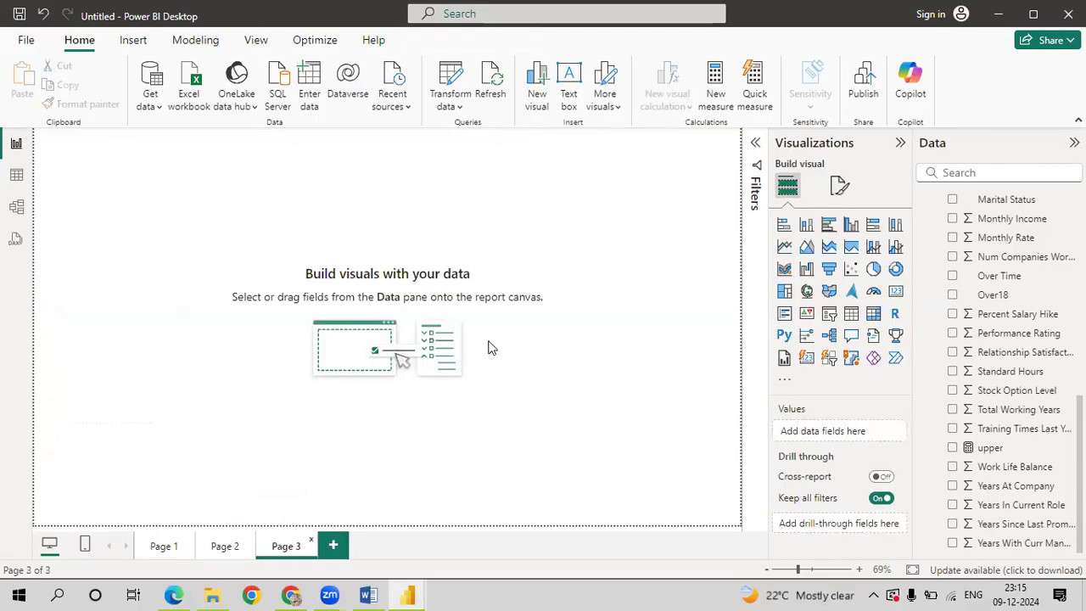
left_click(875, 270)
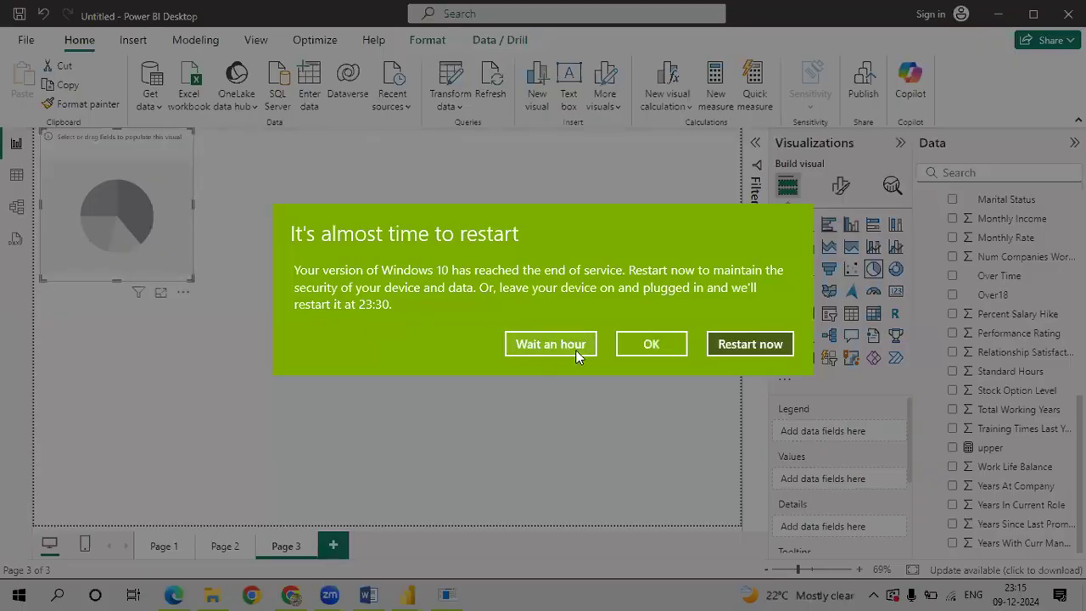
left_click(564, 345)
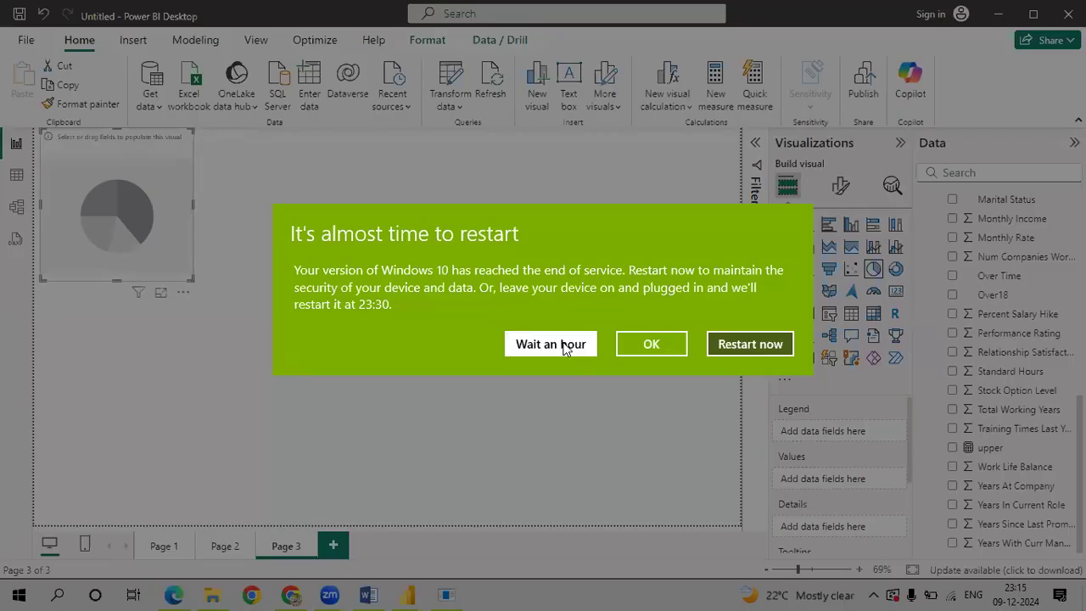
left_click_drag(190, 278, 594, 469)
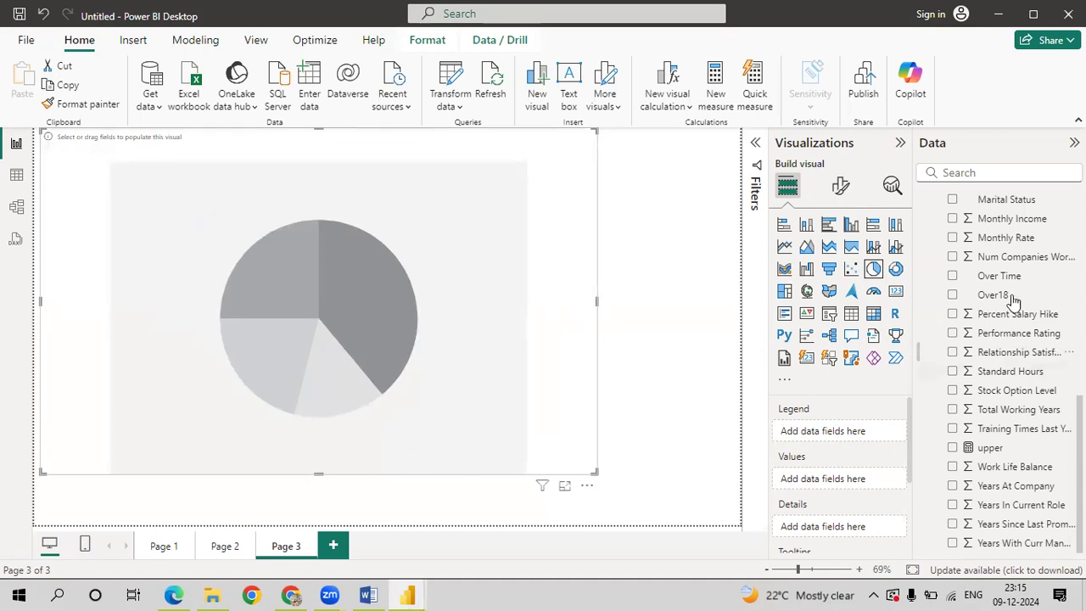
Assign Department to the pie chart's legend and Attrition Count to its values
scroll(1009, 373, "up", 5)
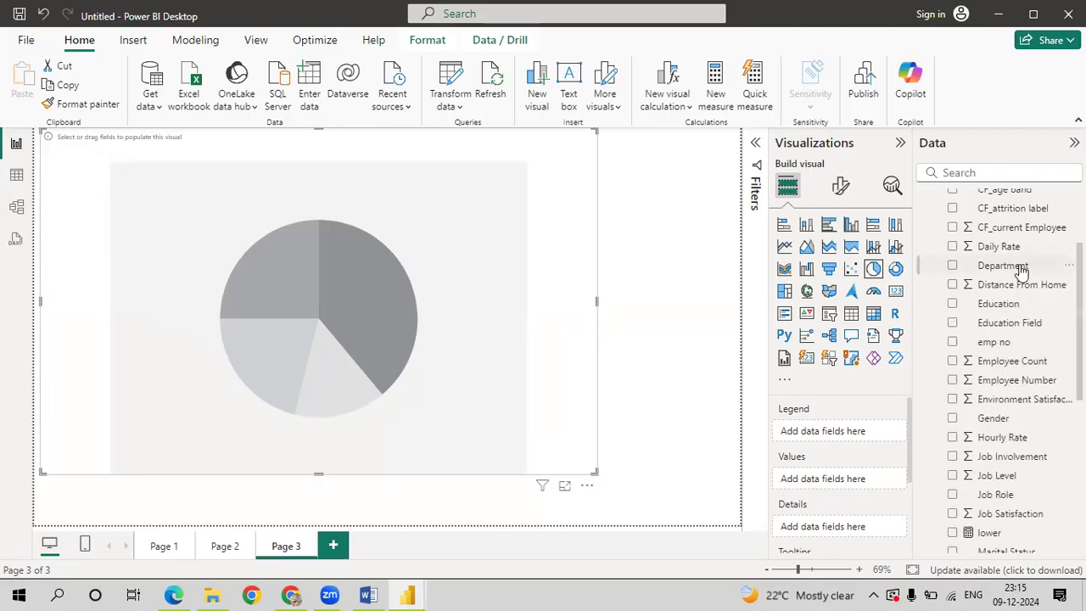
left_click_drag(1022, 270, 857, 429)
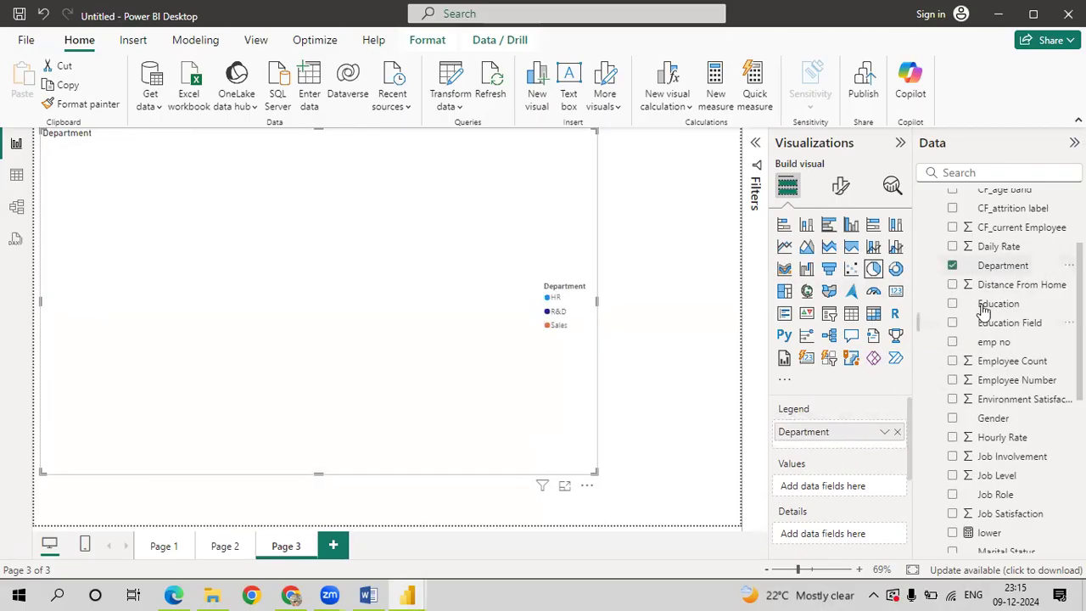
scroll(1009, 371, "up", 3)
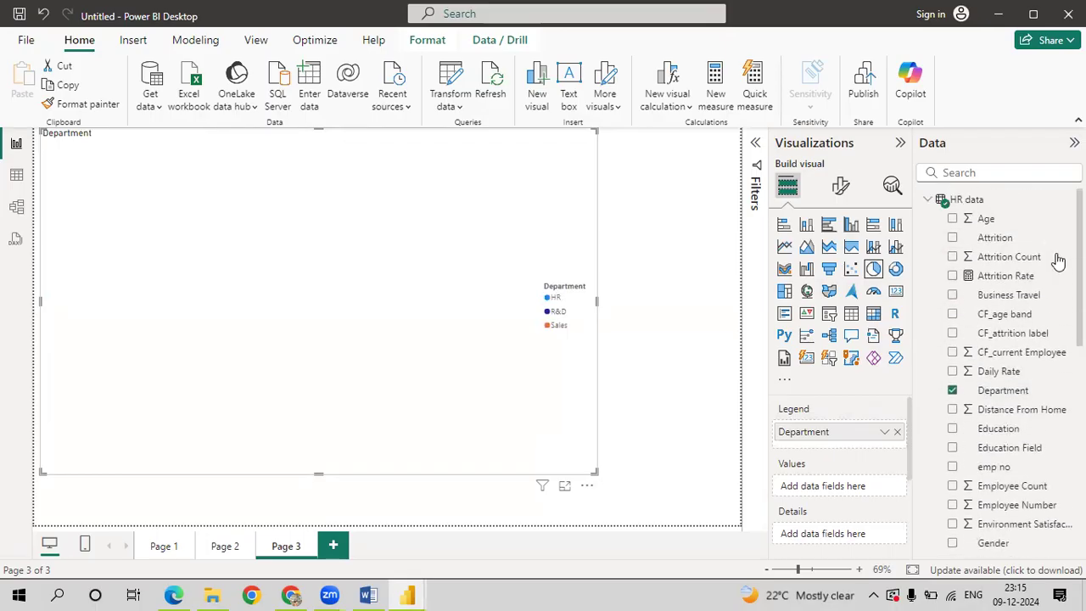
left_click_drag(1020, 265, 851, 492)
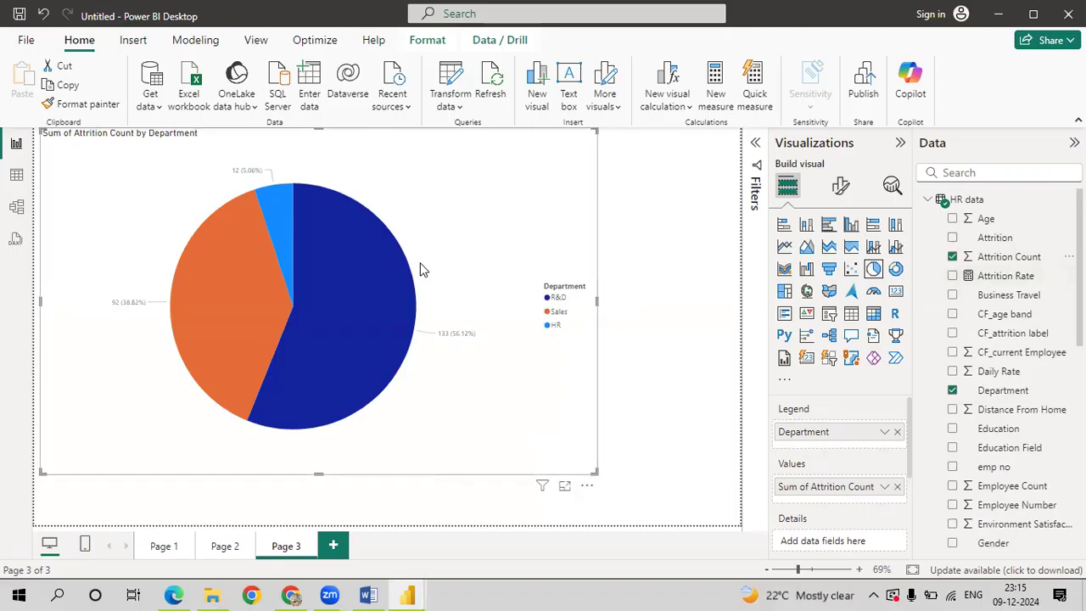
Set the pie chart's detail label contents to Category, percent of total
left_click(840, 200)
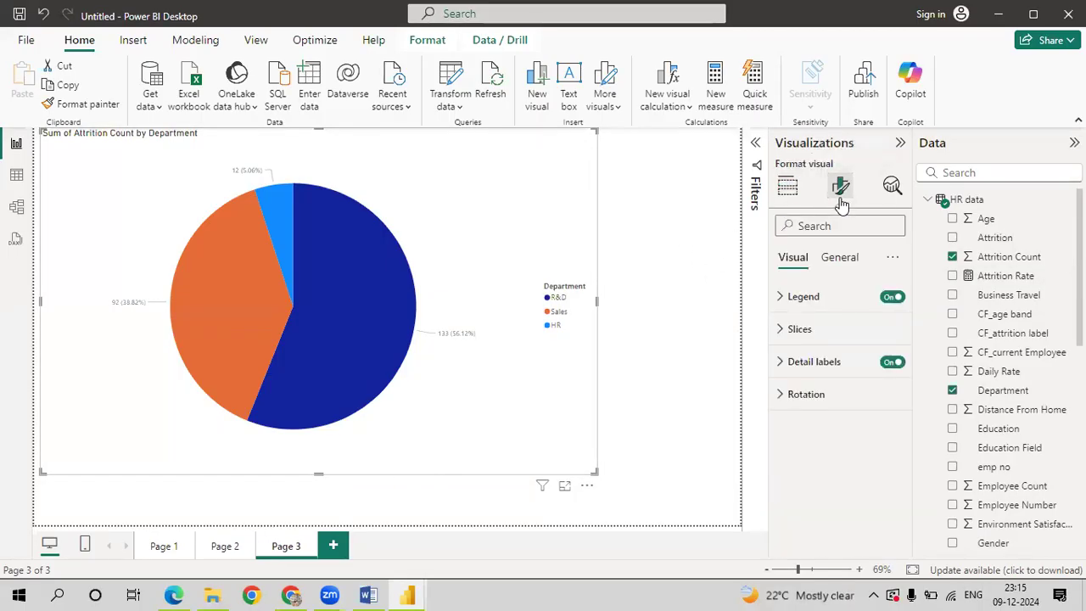
left_click(786, 367)
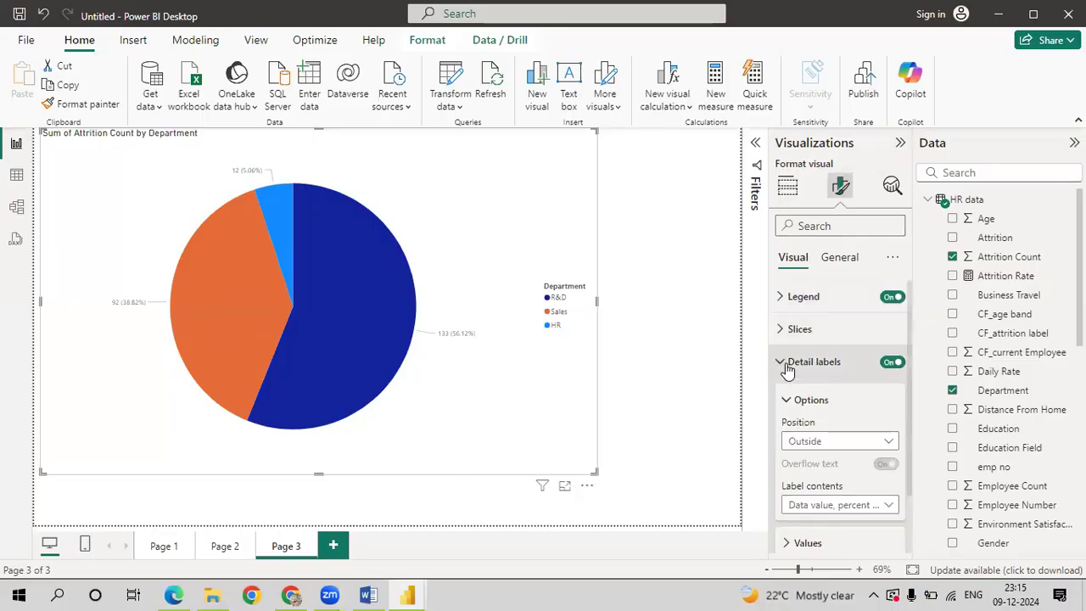
left_click(885, 504)
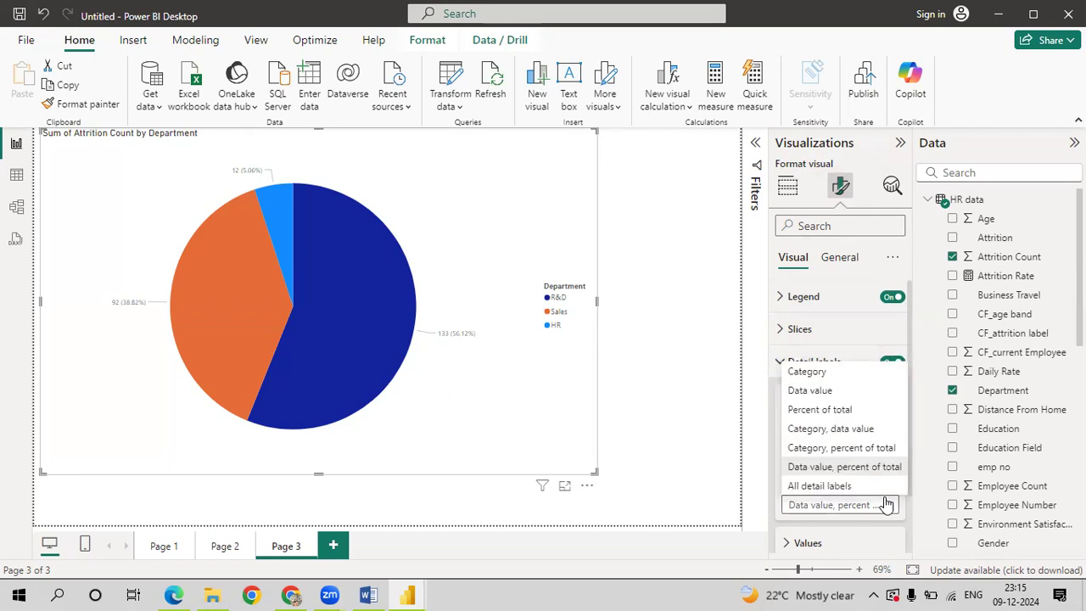
left_click(835, 451)
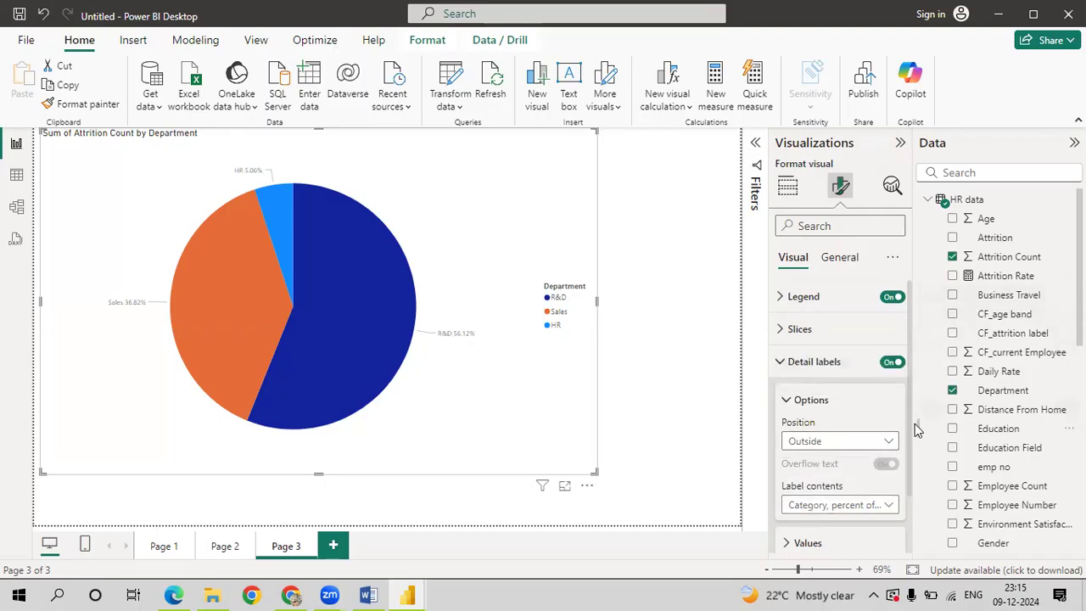
left_click(785, 363)
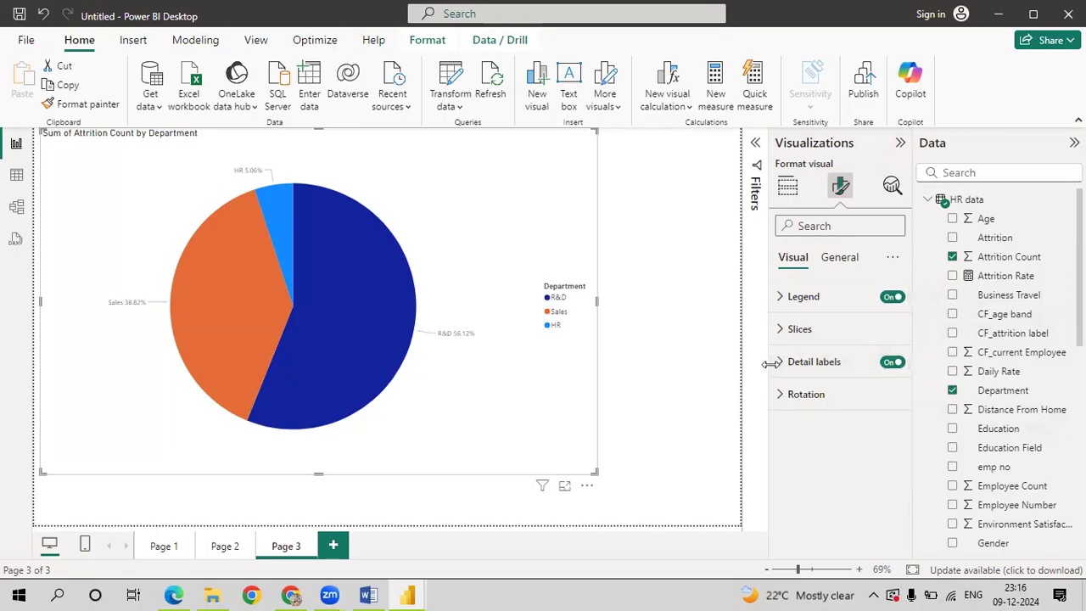
Set the font size of the pie chart's detail label values to 16
left_click(782, 367)
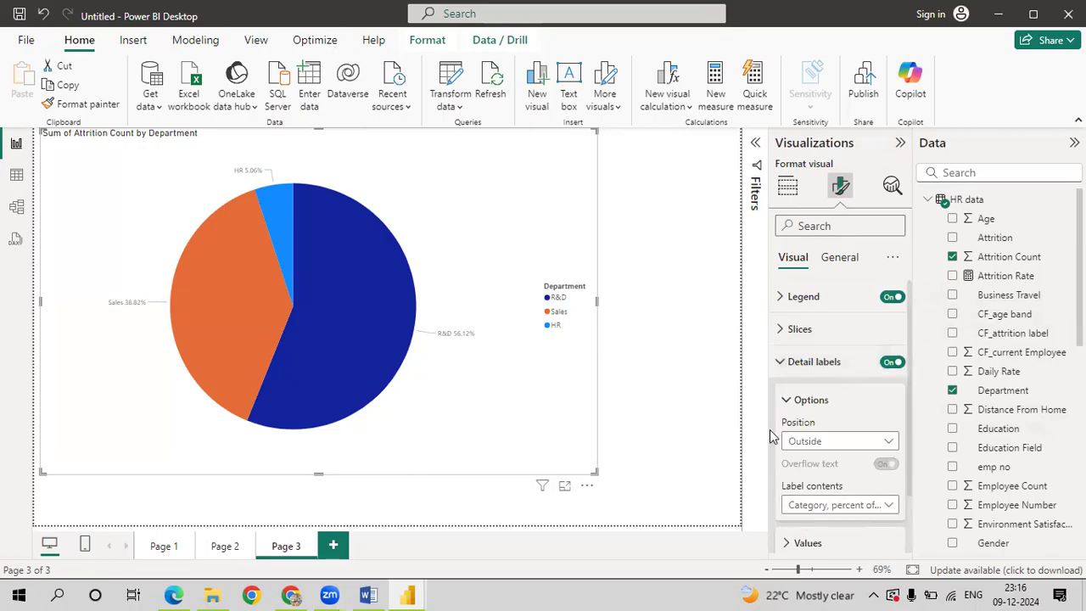
left_click(788, 403)
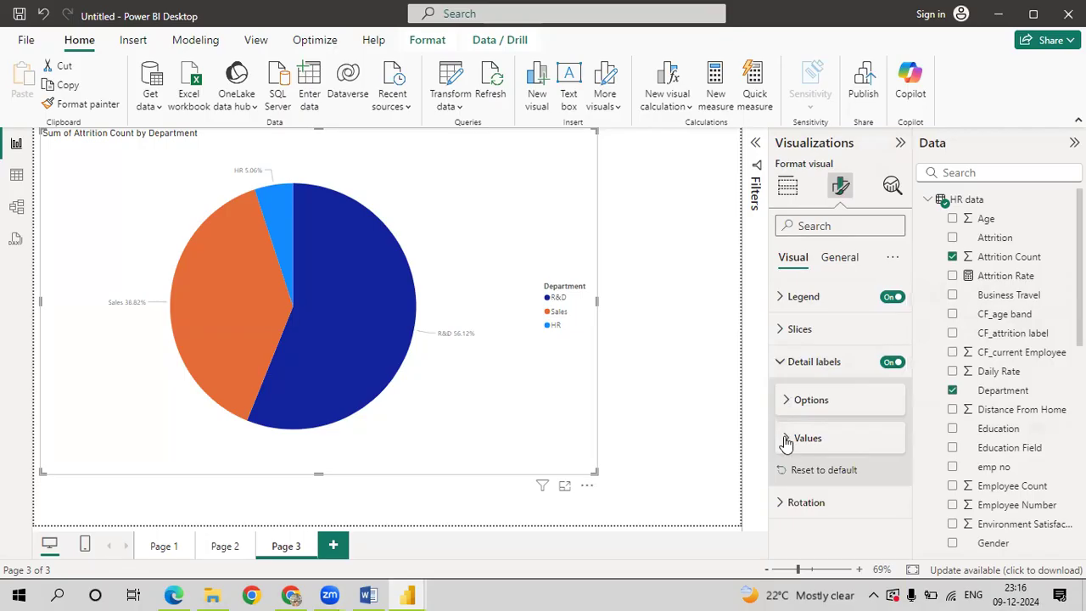
left_click(784, 439)
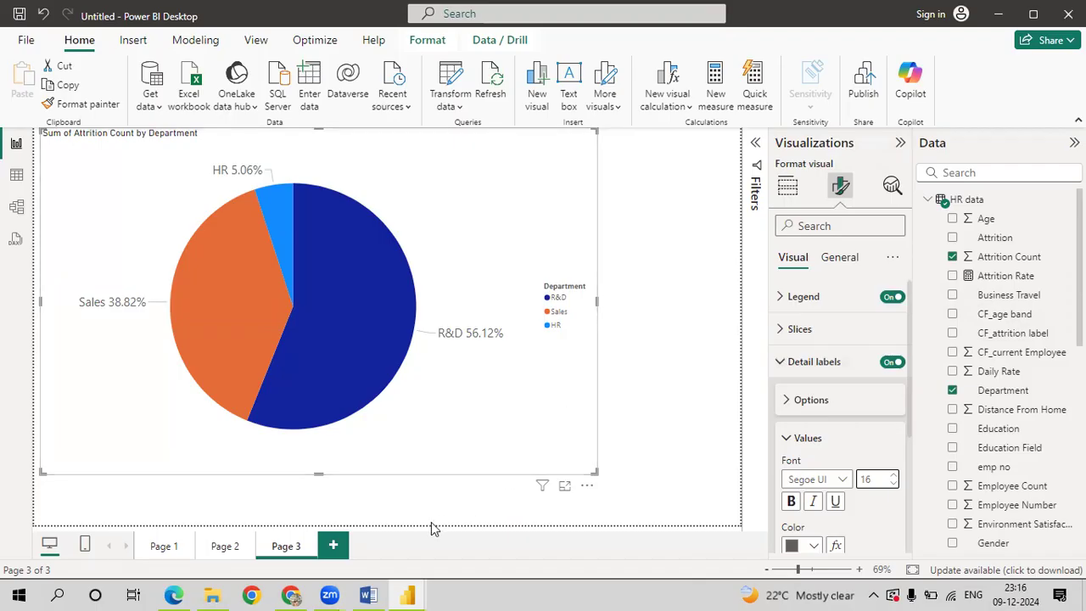
Switch to the syllabus PDF in Chrome, highlight the task on employees by age group, and return to Power BI
left_click(297, 594)
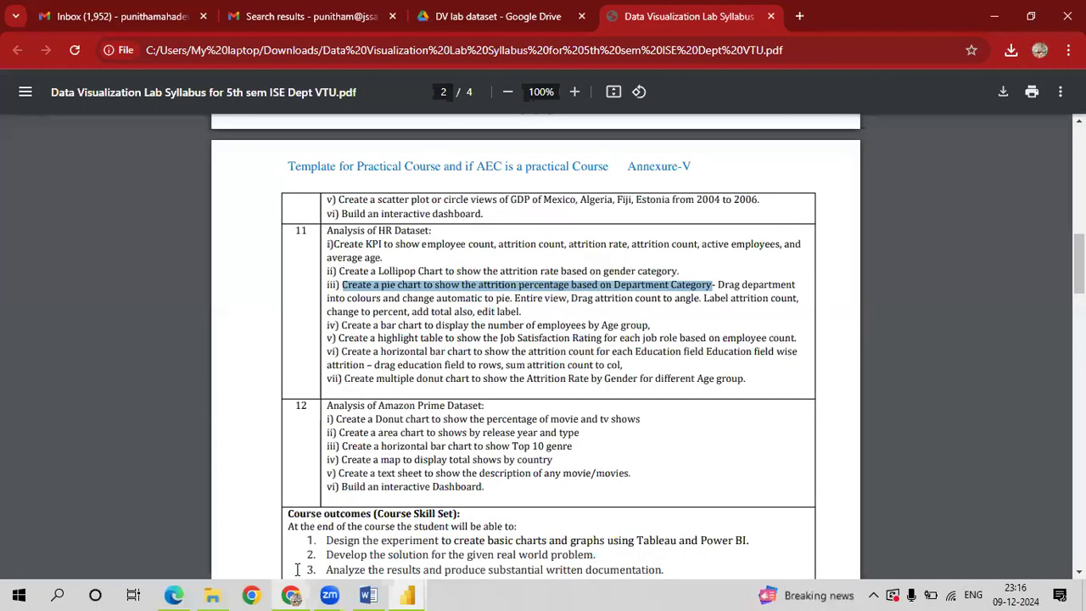
left_click(431, 337)
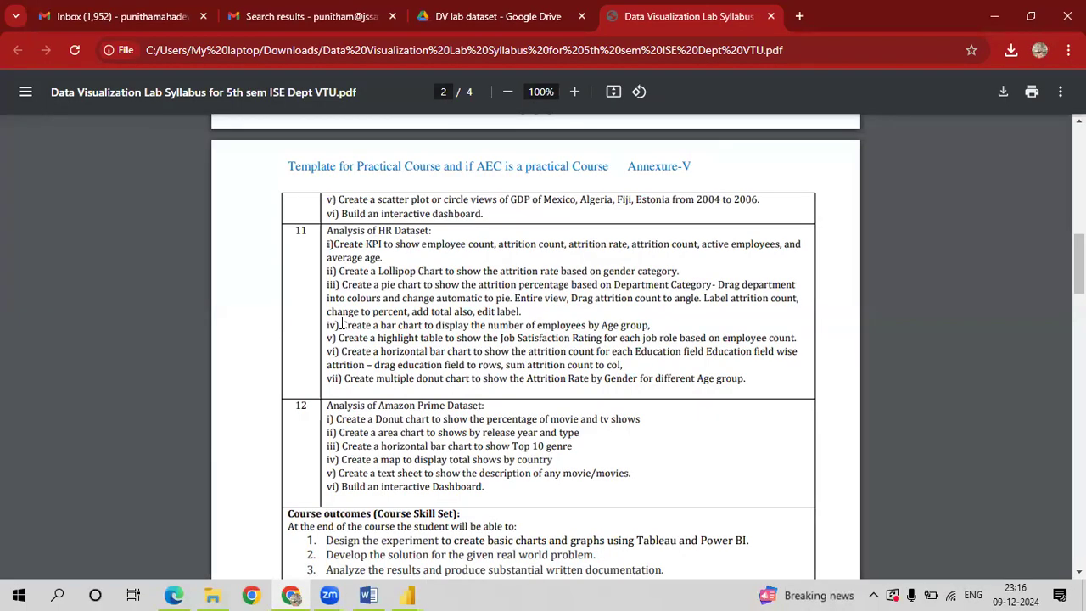
left_click_drag(341, 324, 653, 325)
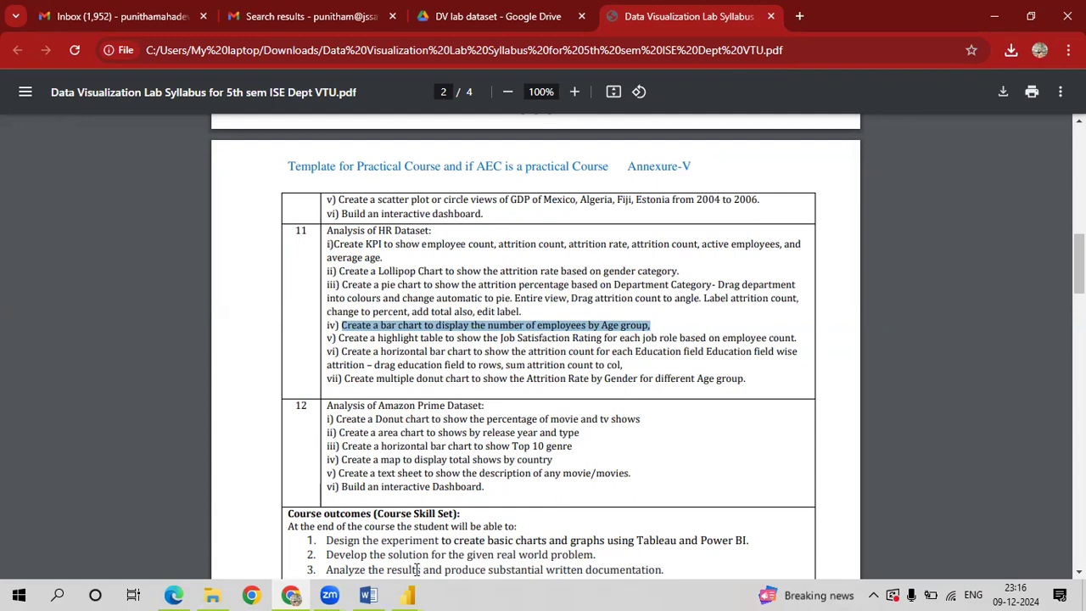
mouse_move(408, 593)
left_click(493, 551)
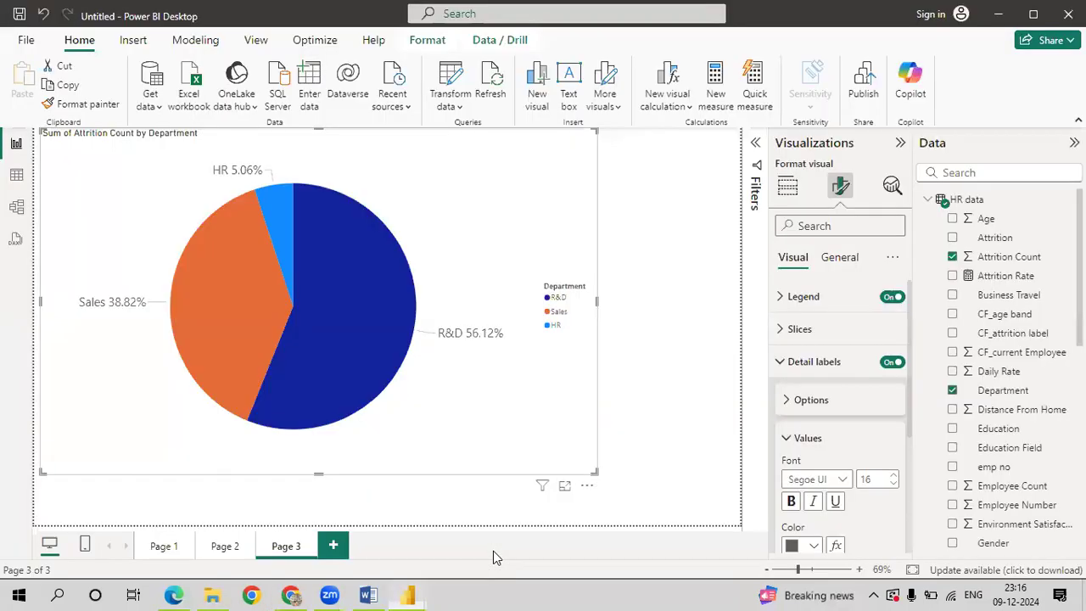
On a new report page, build an enlarged stacked column chart with CF_age band on the X-axis and Employee Count on the Y-axis
left_click(337, 550)
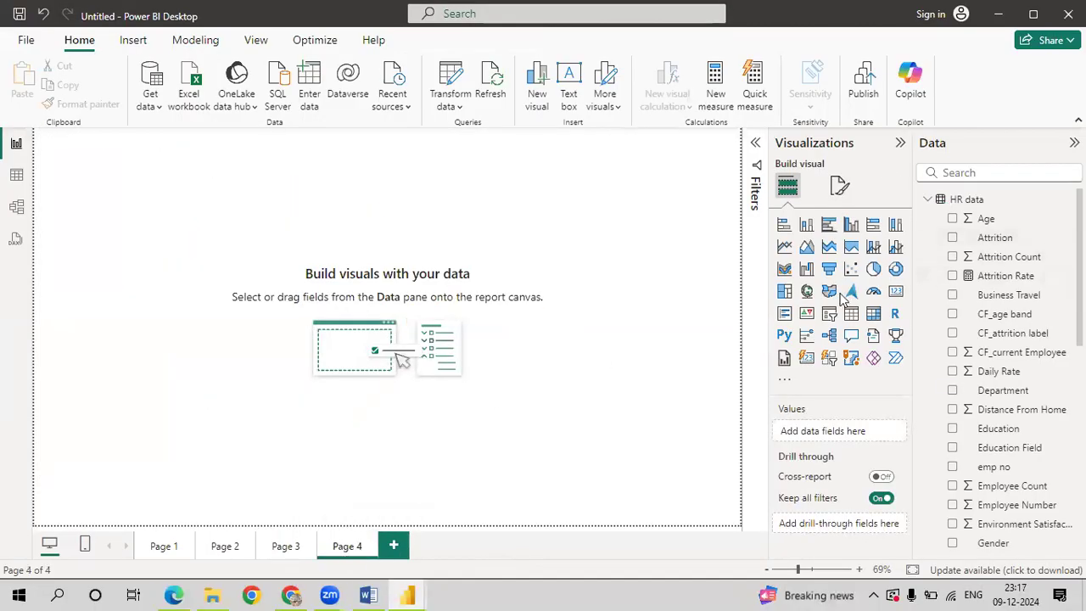
left_click(806, 226)
left_click_drag(188, 279, 367, 518)
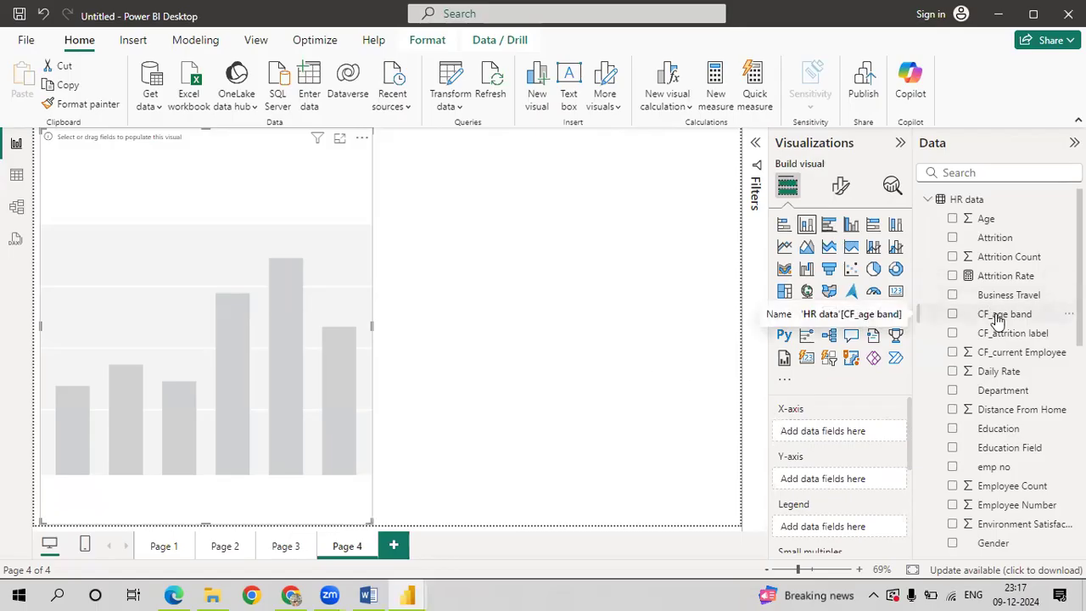
left_click_drag(998, 320, 844, 437)
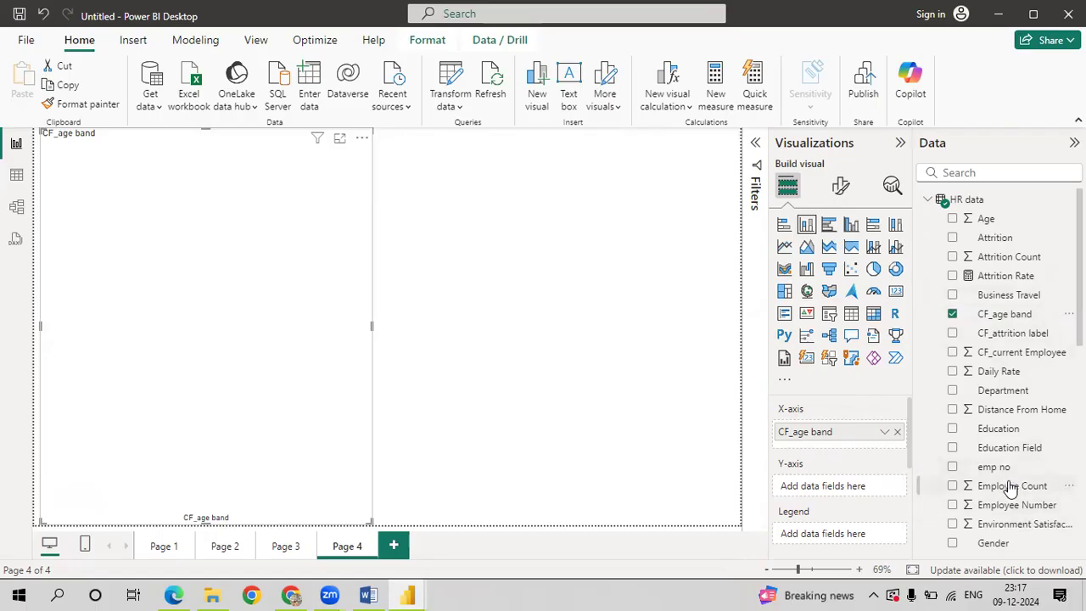
left_click_drag(969, 483, 855, 490)
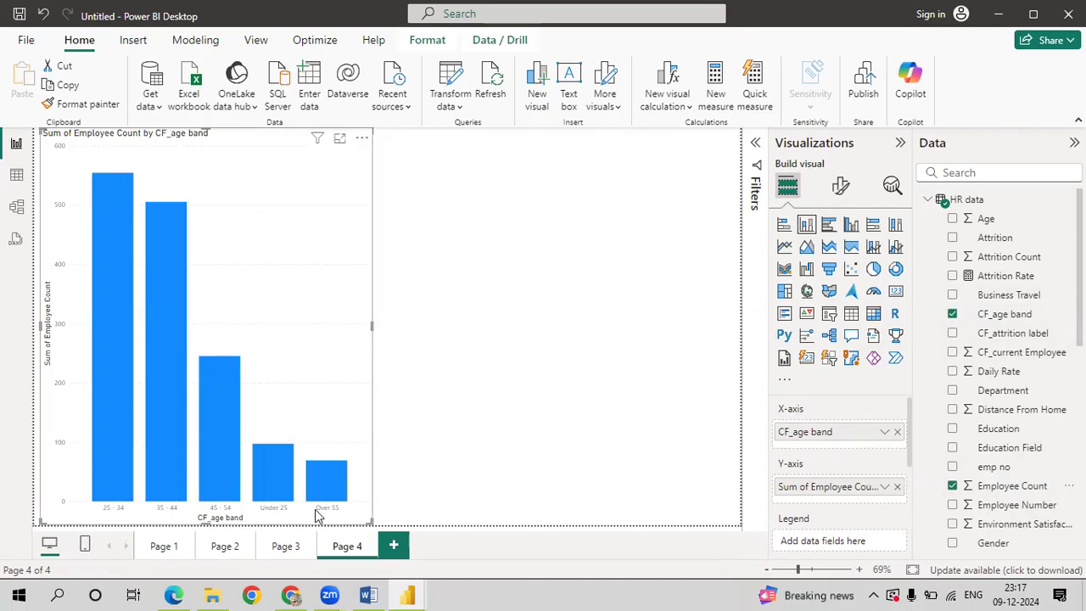
Turn on data labels for the column chart of employee count by age band
left_click(841, 187)
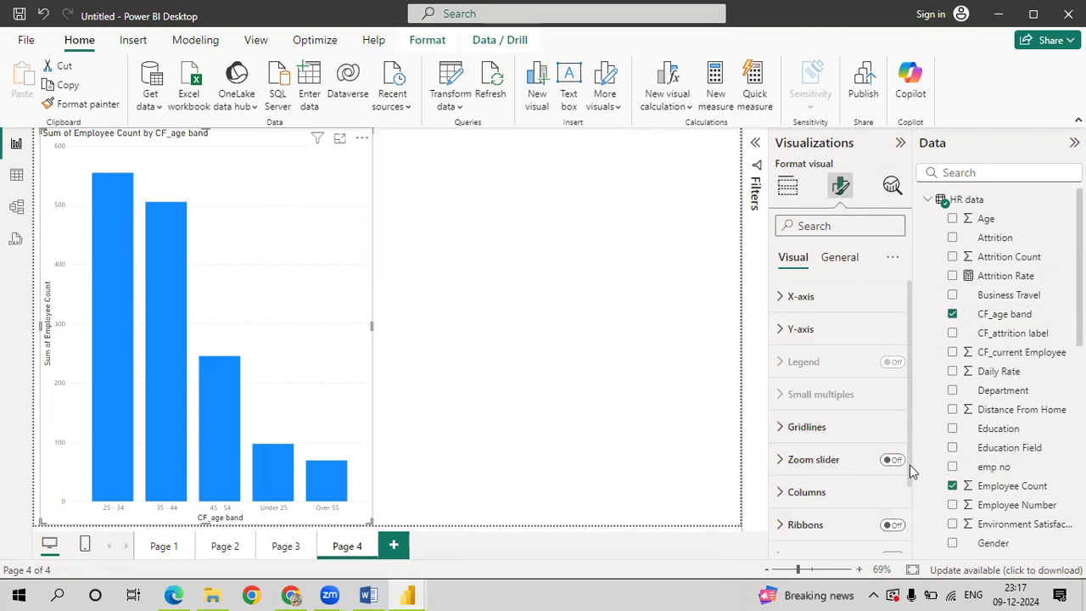
scroll(910, 472, "down", 2)
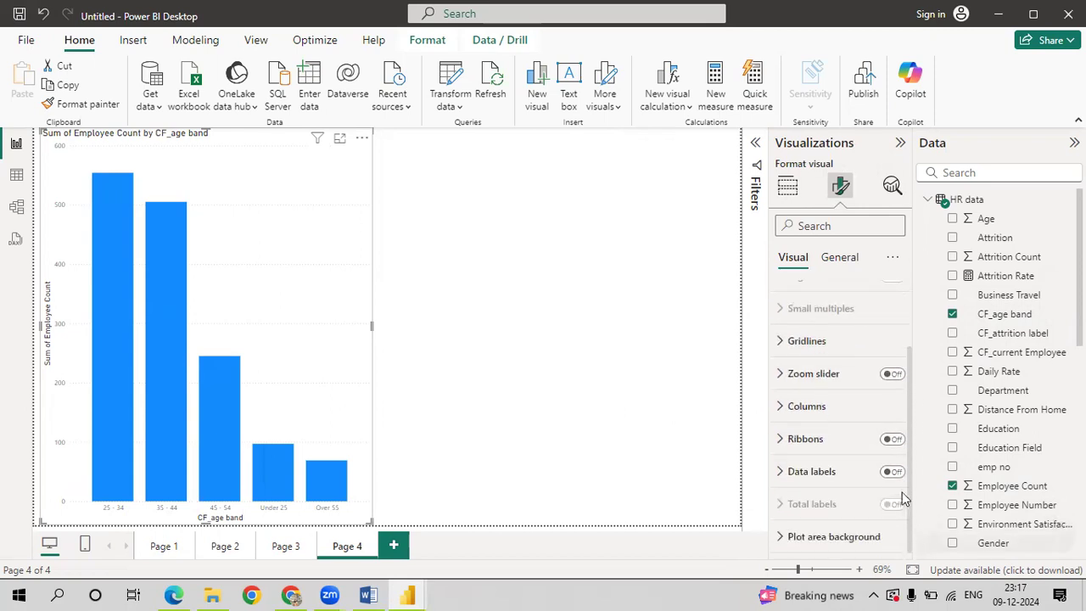
left_click(892, 473)
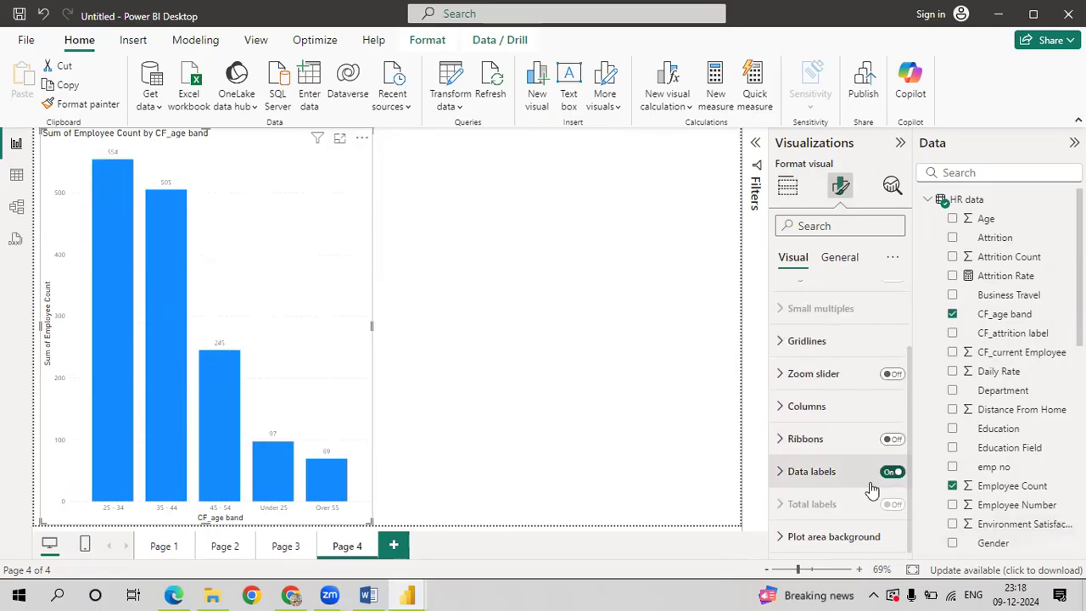
Set the font size of the data label values to 15 on the chart of employee count by age band
left_click(779, 473)
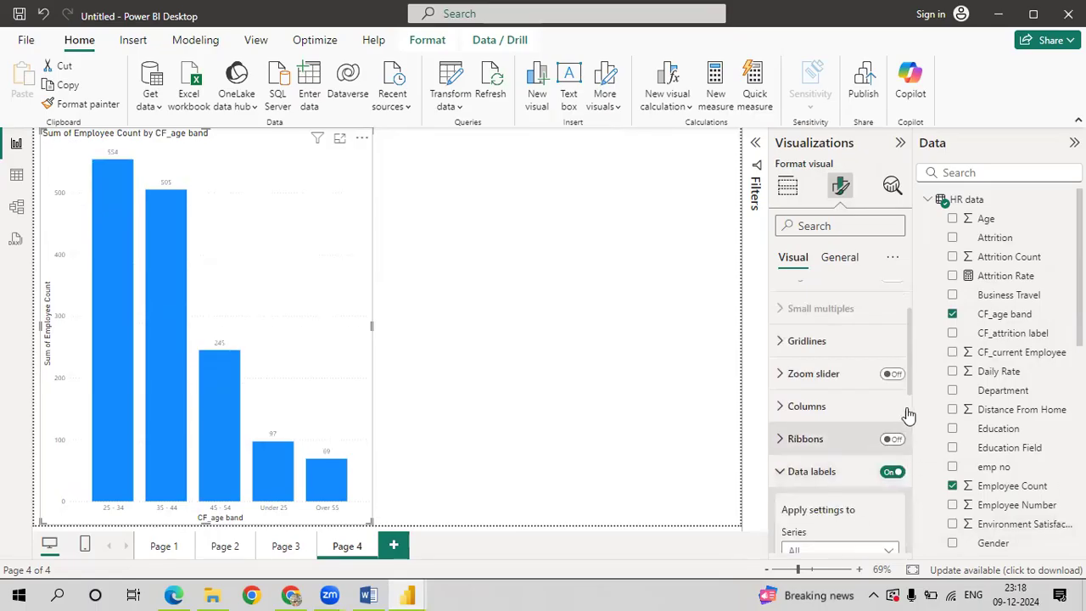
left_click_drag(909, 384, 916, 505)
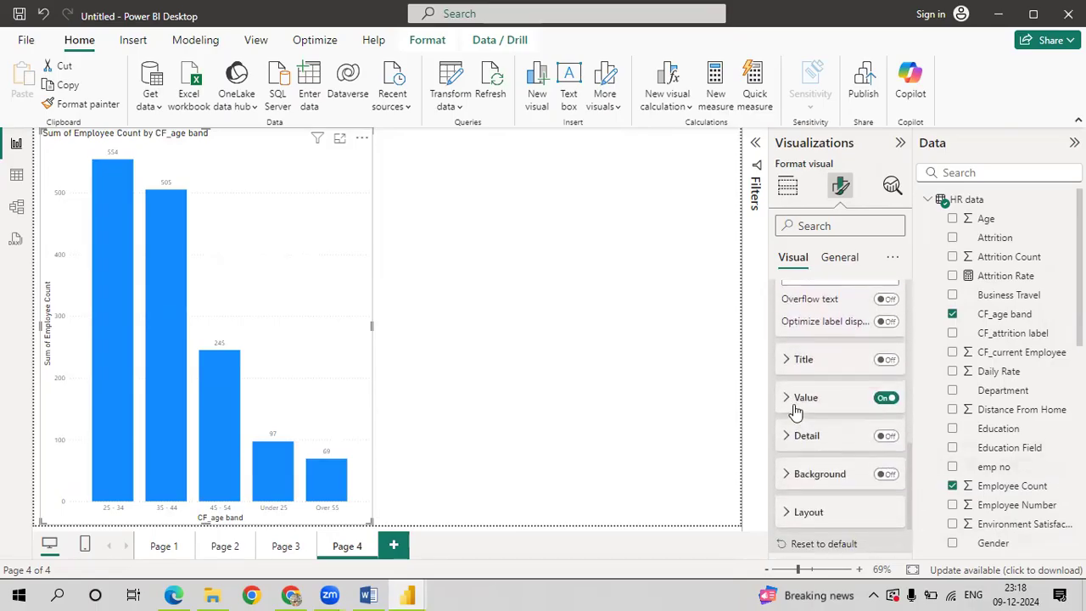
left_click(789, 399)
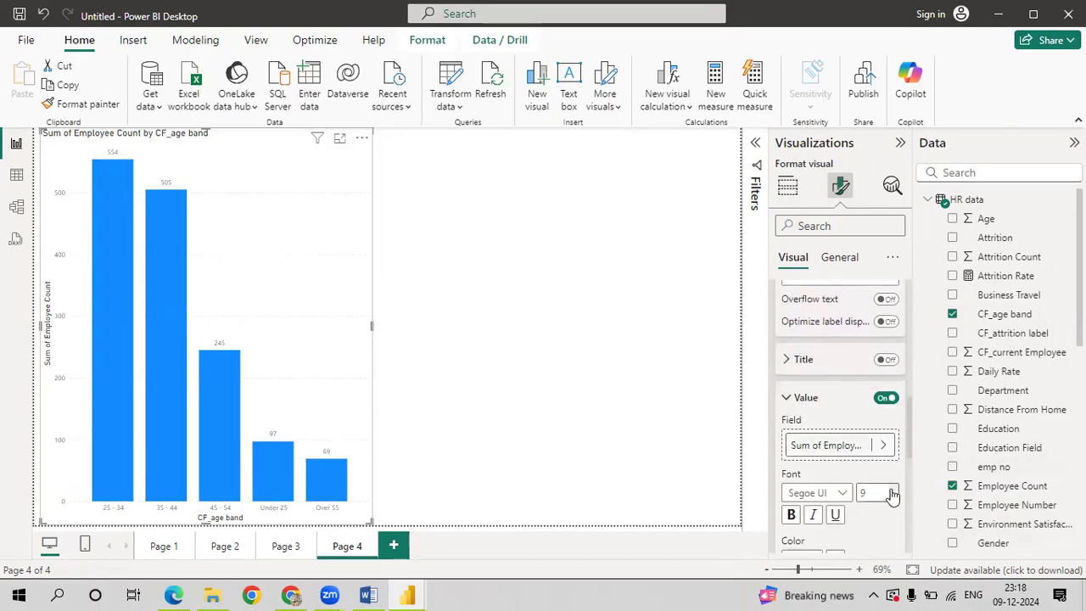
scroll(891, 495, "up", 3)
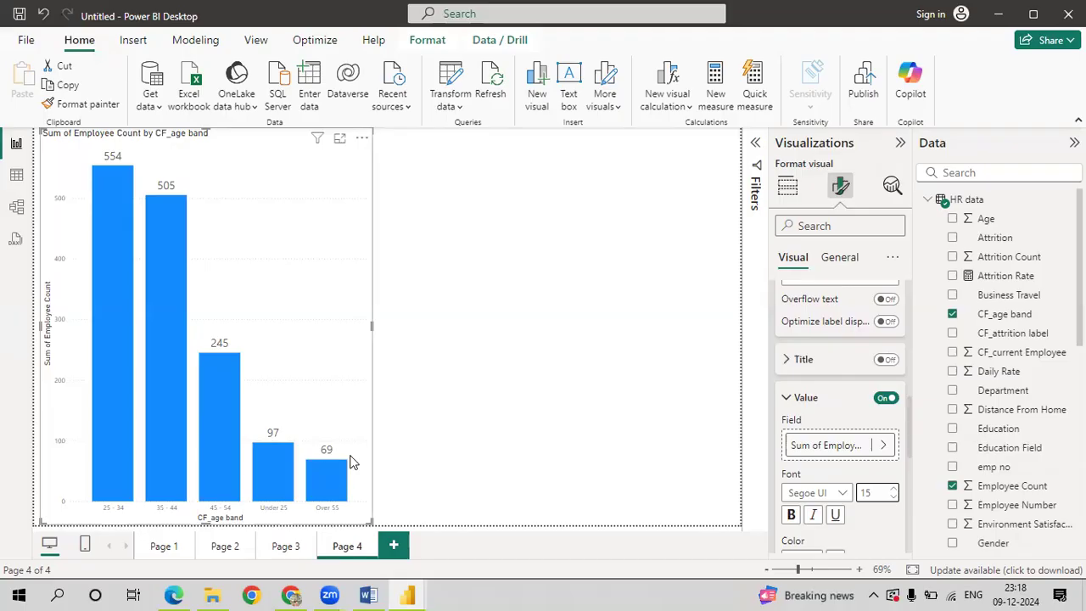
After reviewing the summary card on Page 1, add a second stacked column chart to Page 4 with CF_age band on X and CF_current Employee on Y
left_click(162, 546)
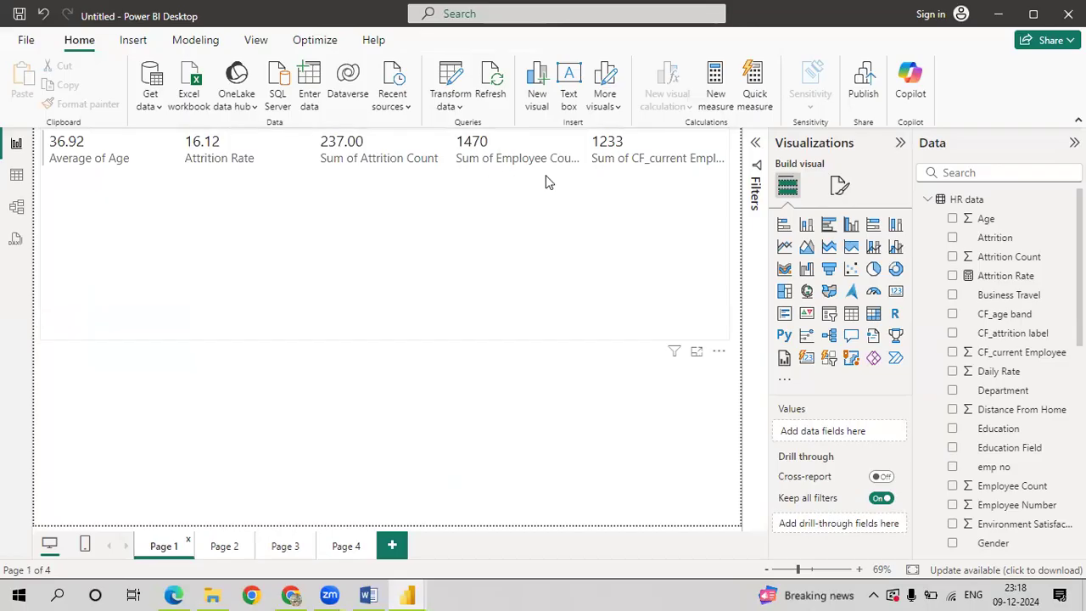
left_click(348, 545)
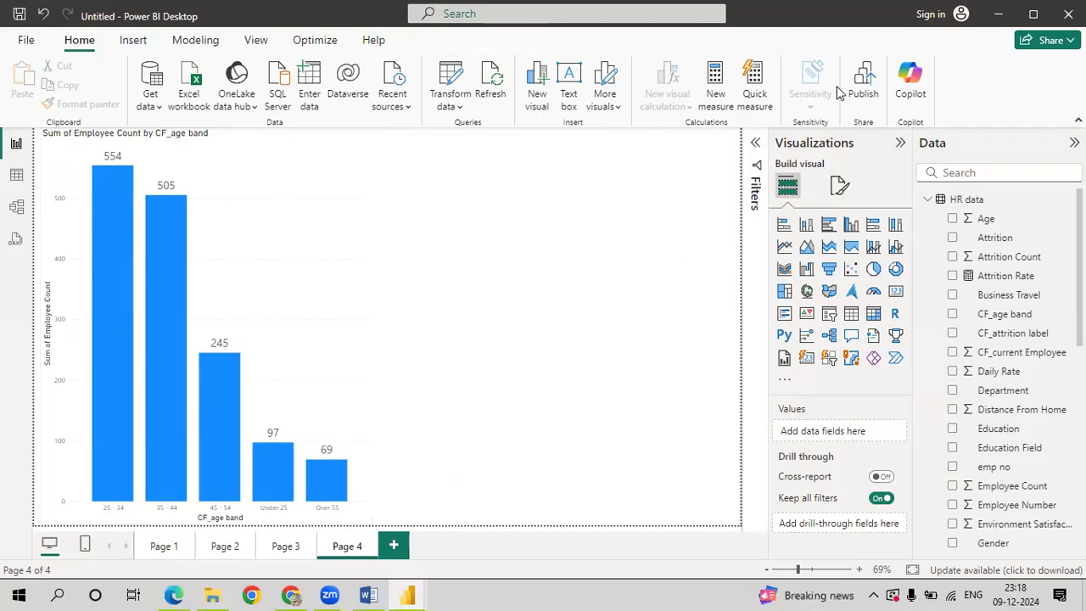
left_click(804, 225)
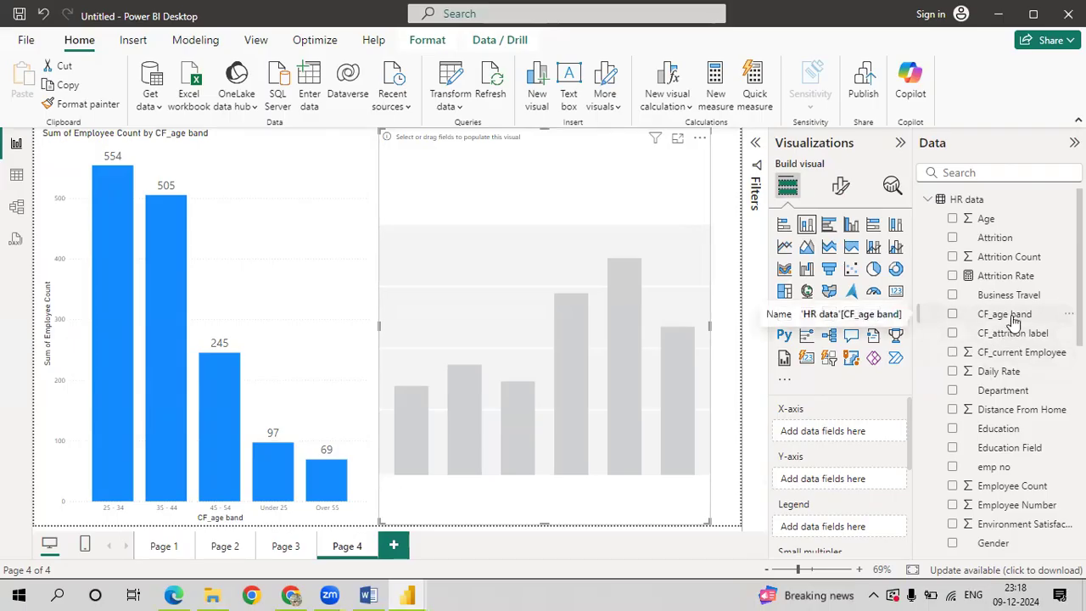
left_click_drag(1012, 318, 861, 433)
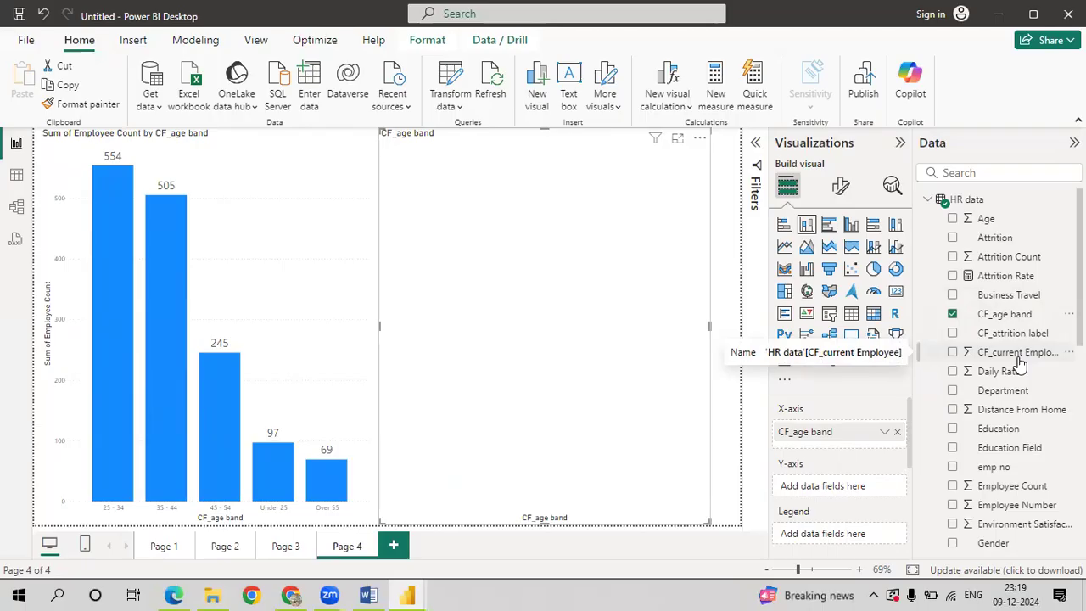
left_click_drag(1018, 361, 857, 492)
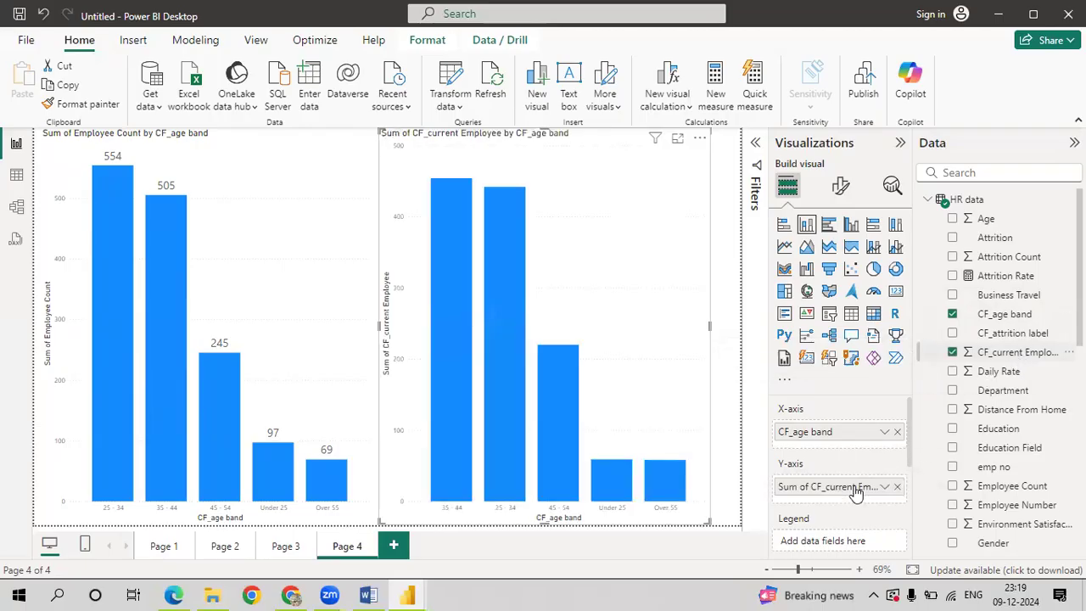
Turn on data labels for the column chart of current employees by age band
left_click(839, 189)
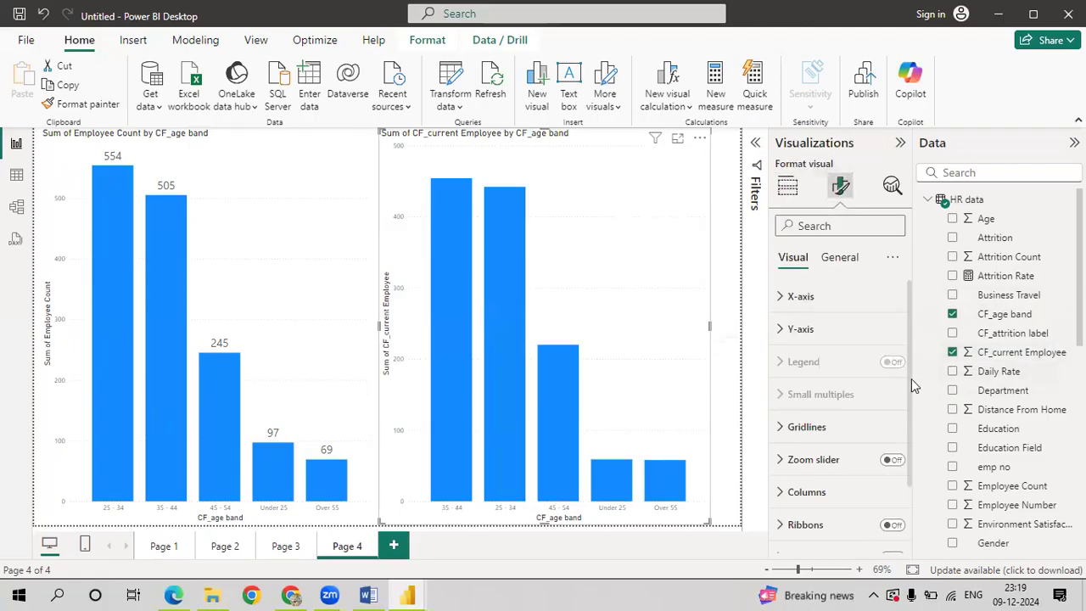
scroll(907, 378, "down", 2)
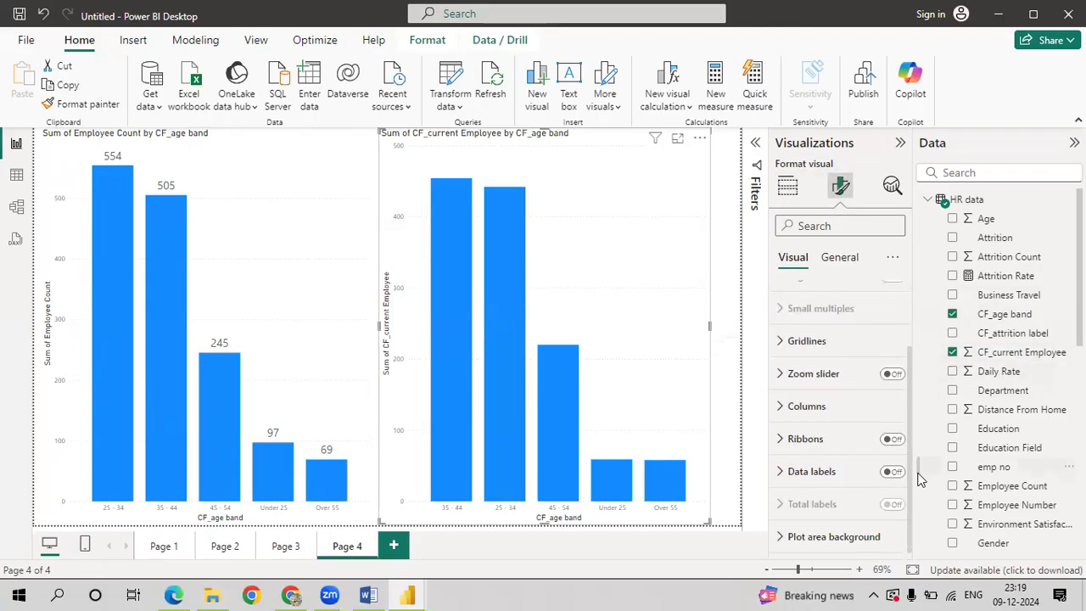
left_click(894, 472)
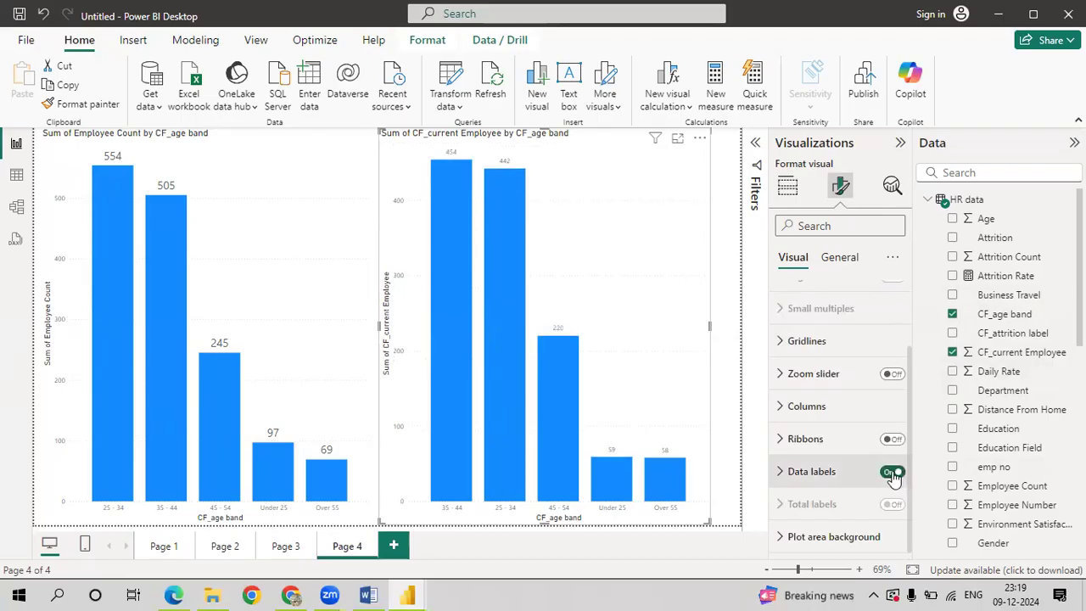
Increase the font size of the data label values to 14 on the chart of current employees by age band
left_click(777, 472)
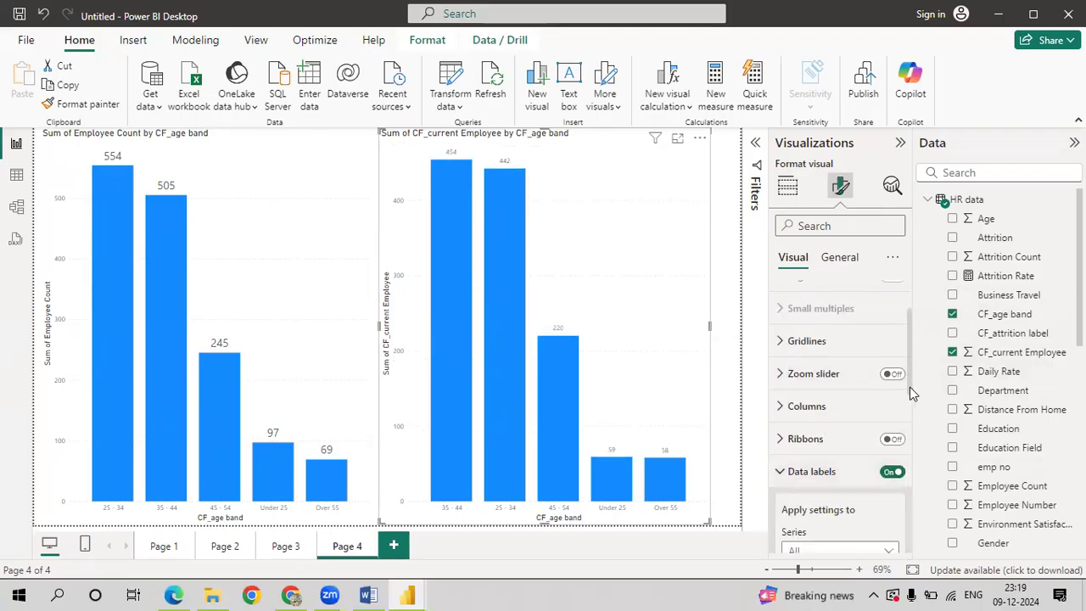
left_click_drag(909, 396, 922, 498)
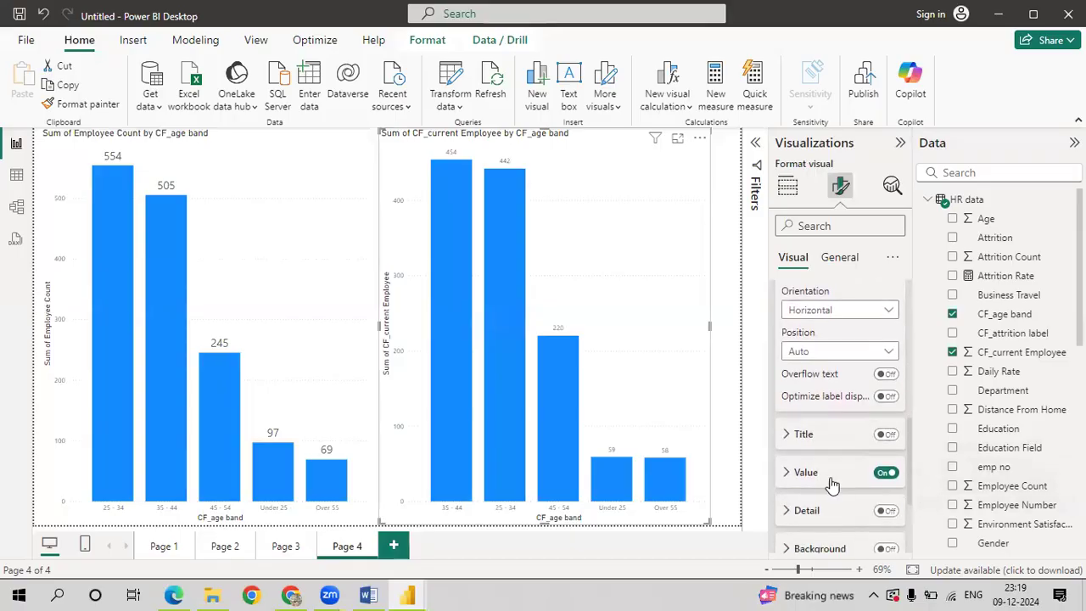
left_click(789, 480)
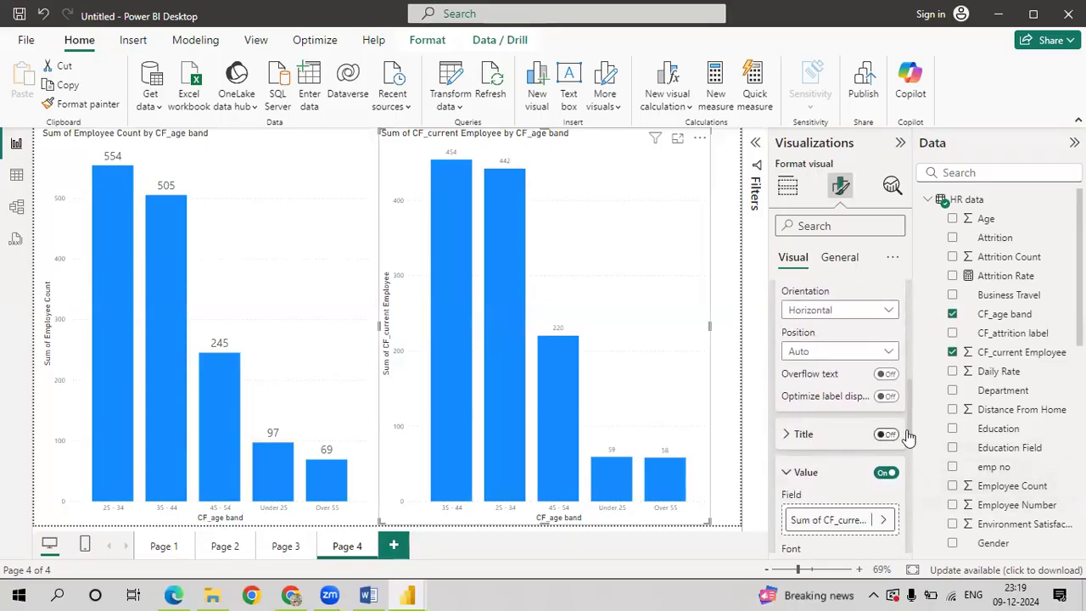
left_click_drag(910, 436, 910, 487)
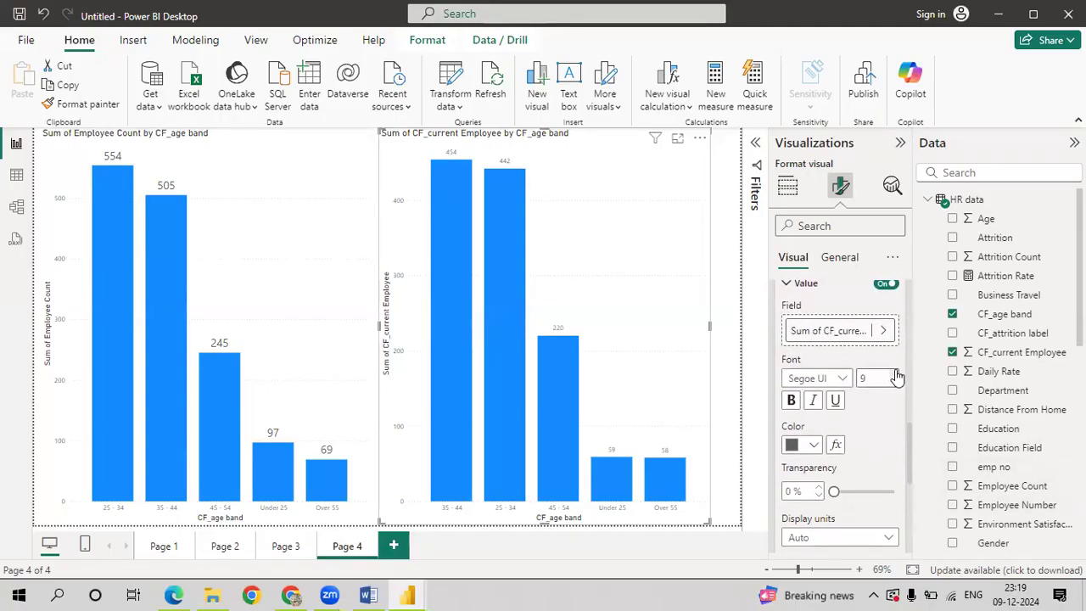
left_click(892, 374)
left_click(891, 374)
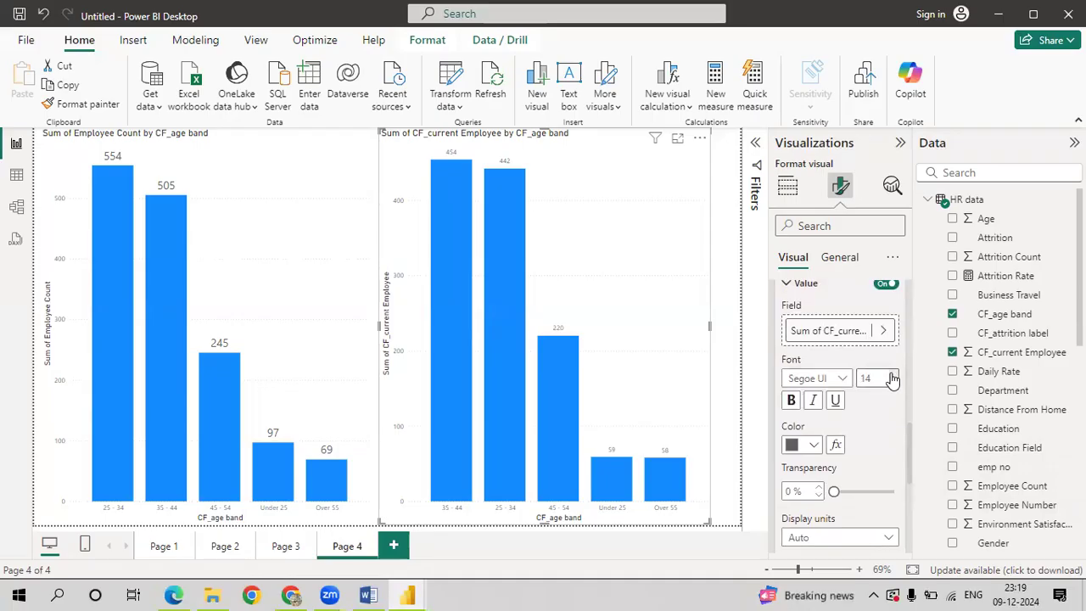